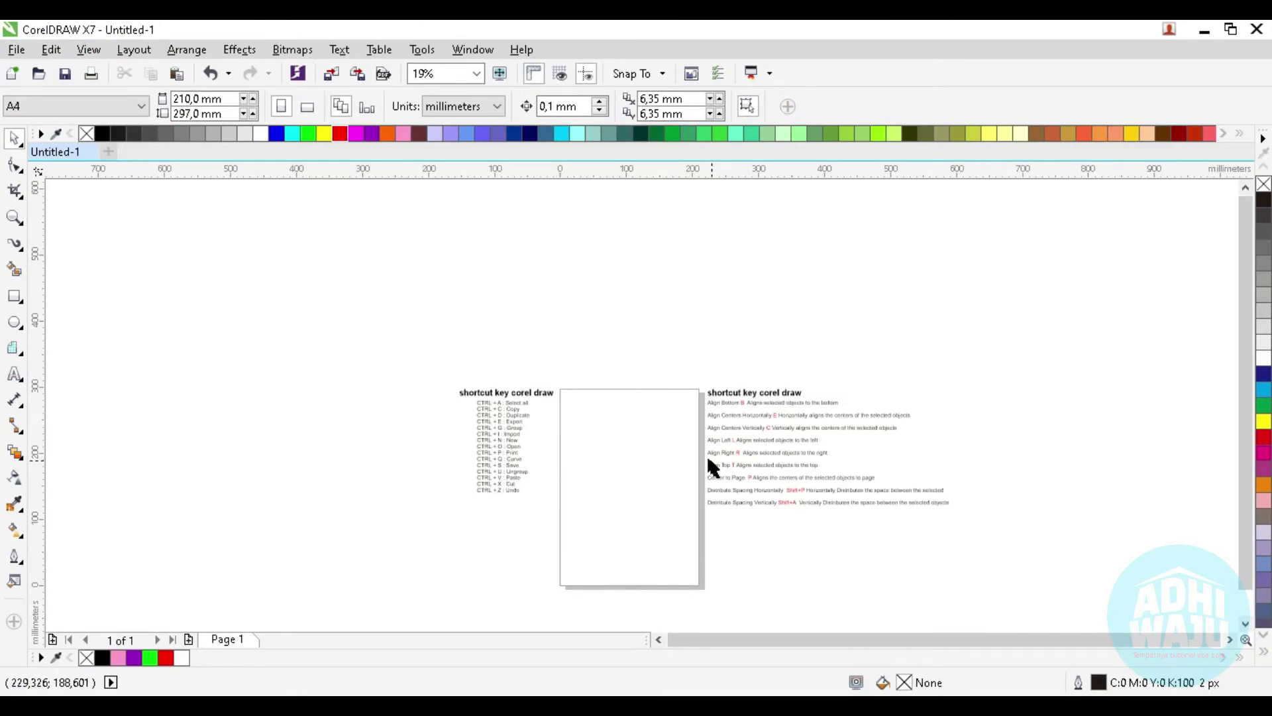
# Step: Zoom in on the left shortcut list and look over the page
pyautogui.scroll(2, 708, 459)
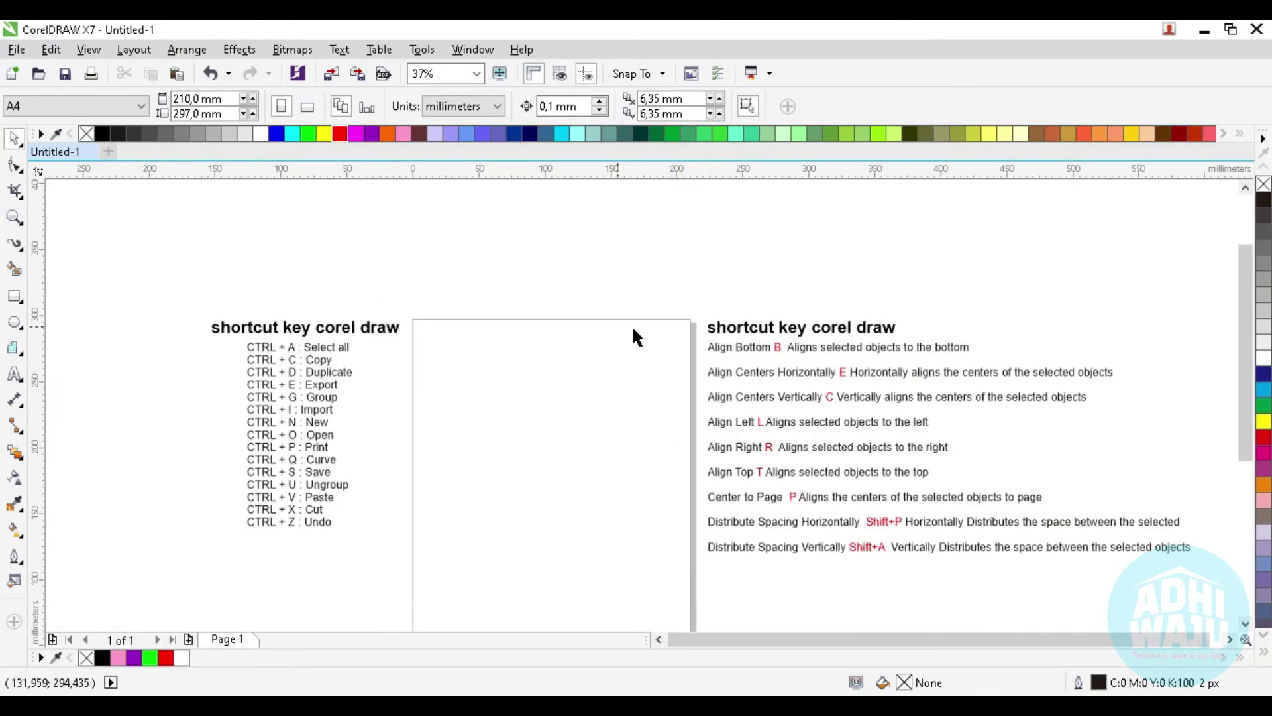
pyautogui.moveTo(637, 279); pyautogui.dragTo(1221, 579)
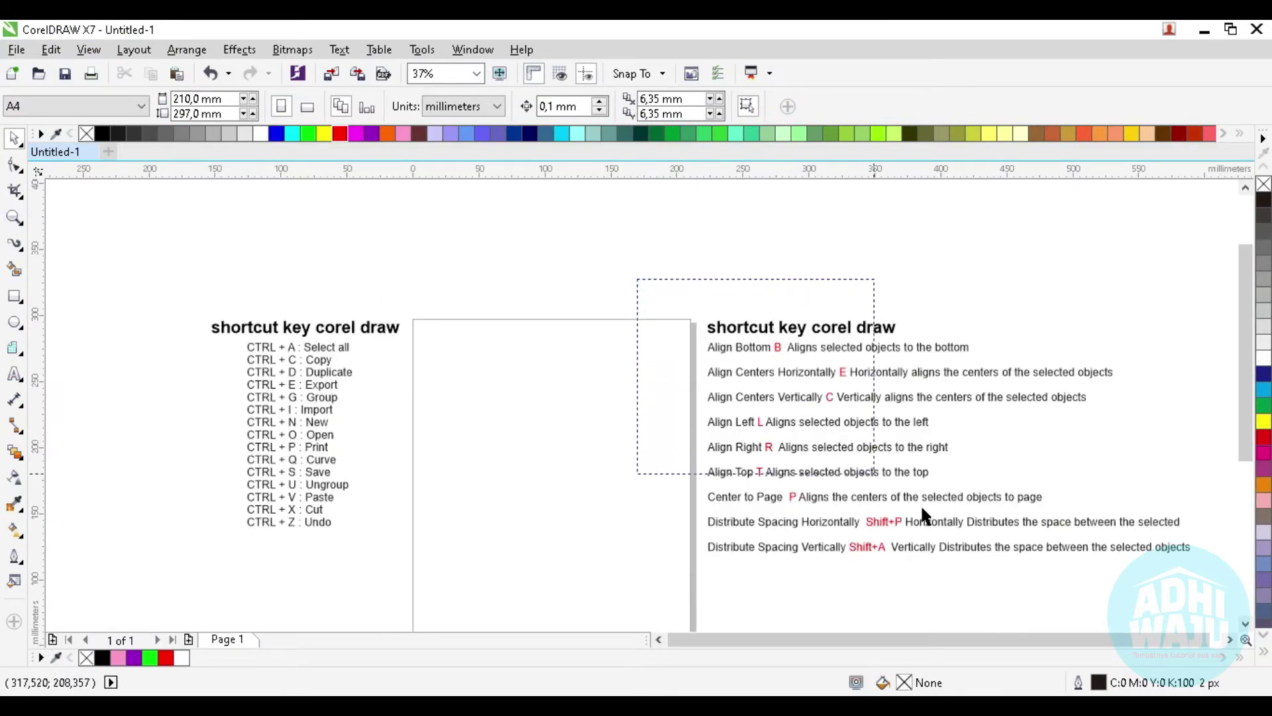
pyautogui.click(570, 406)
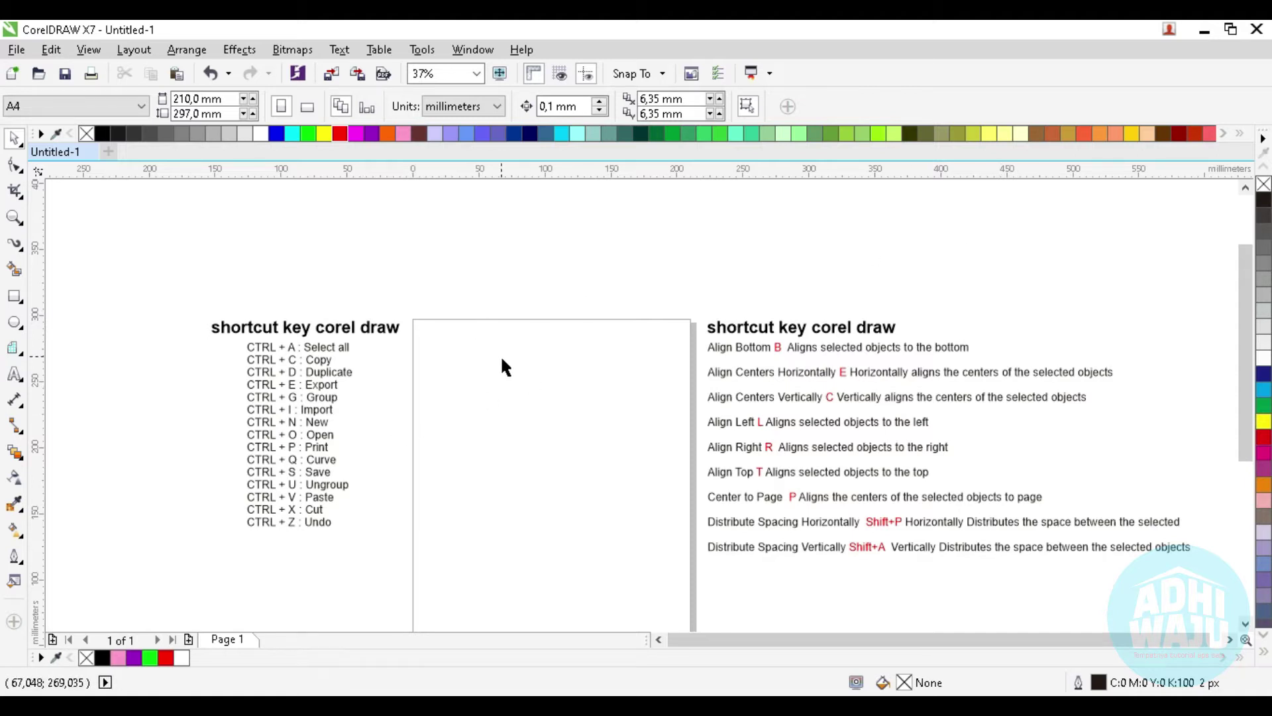
pyautogui.click(14, 217)
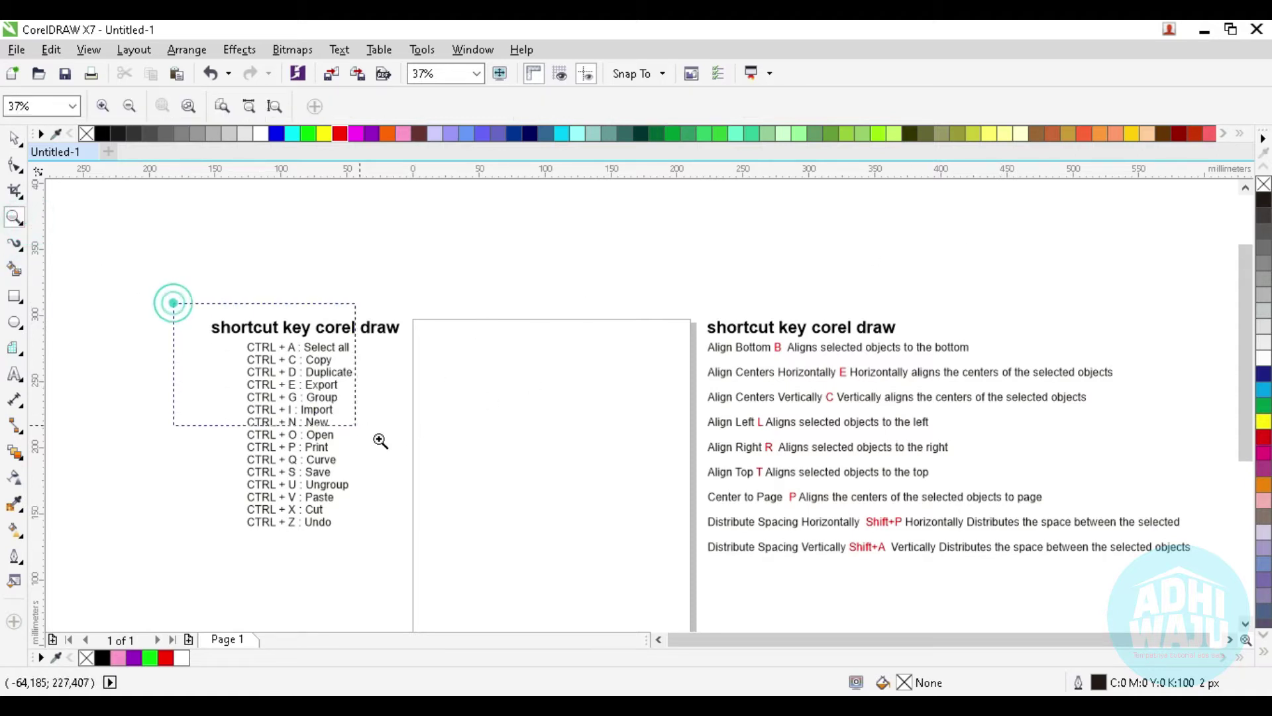
pyautogui.moveTo(173, 302); pyautogui.dragTo(466, 540)
pyautogui.click(13, 138)
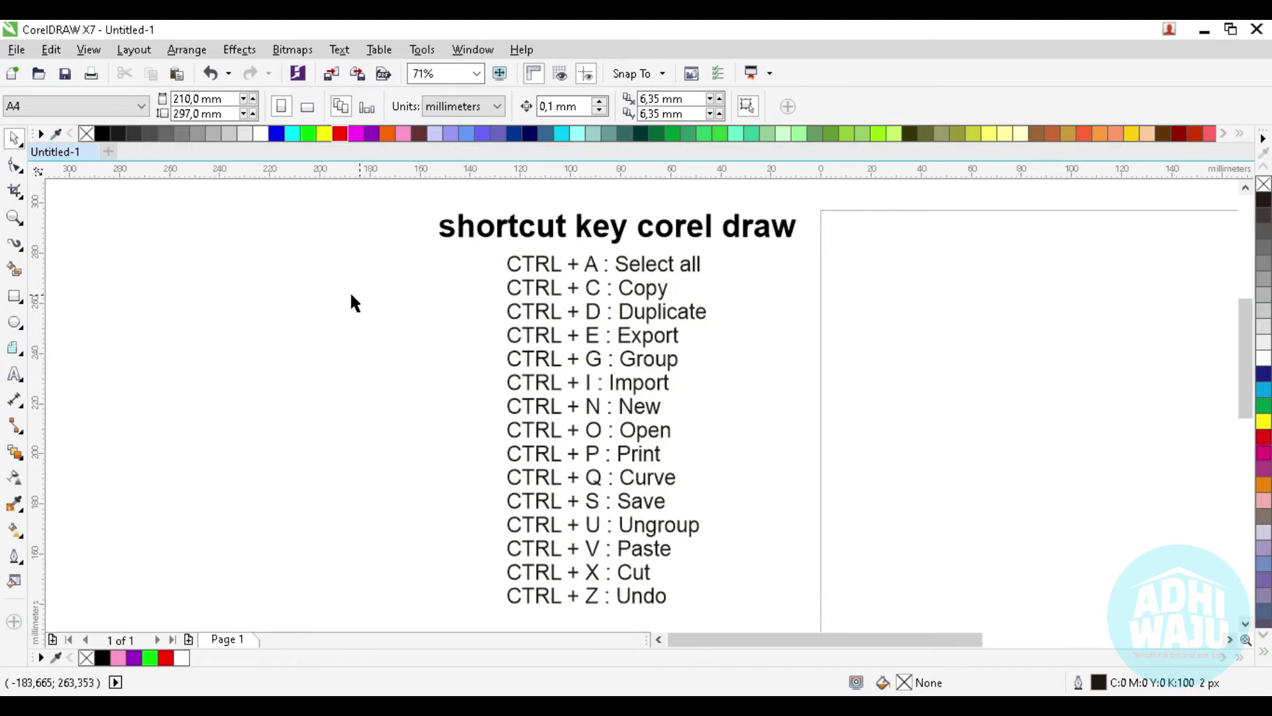
pyautogui.scroll(-5, 298, 271)
pyautogui.scroll(3, 563, 255)
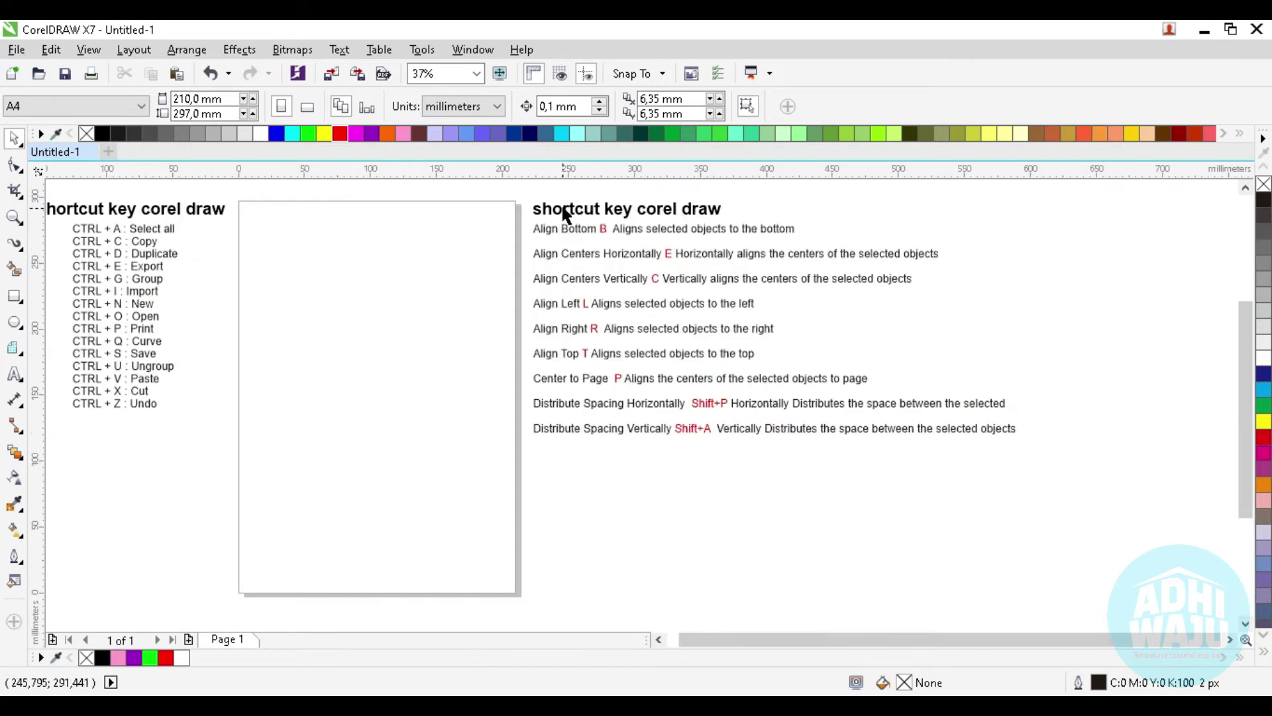
pyautogui.scroll(2, 566, 216)
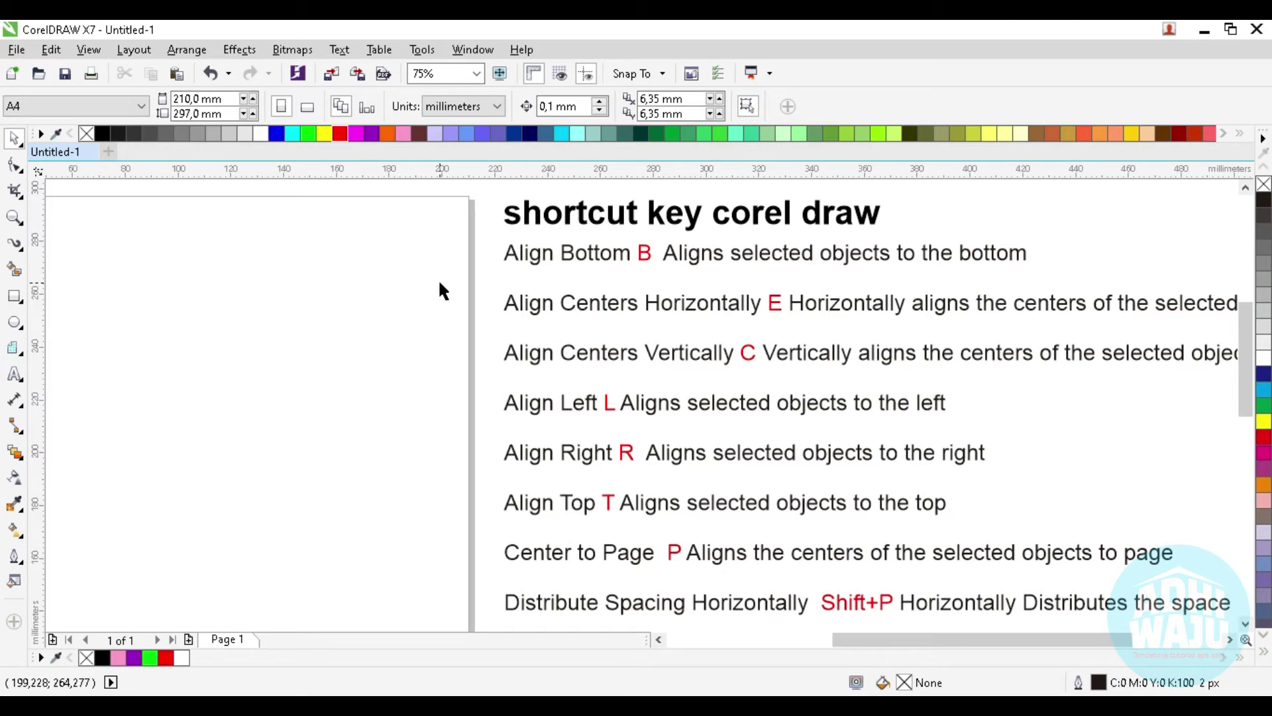
pyautogui.scroll(-2, 443, 210)
pyautogui.scroll(2, 486, 244)
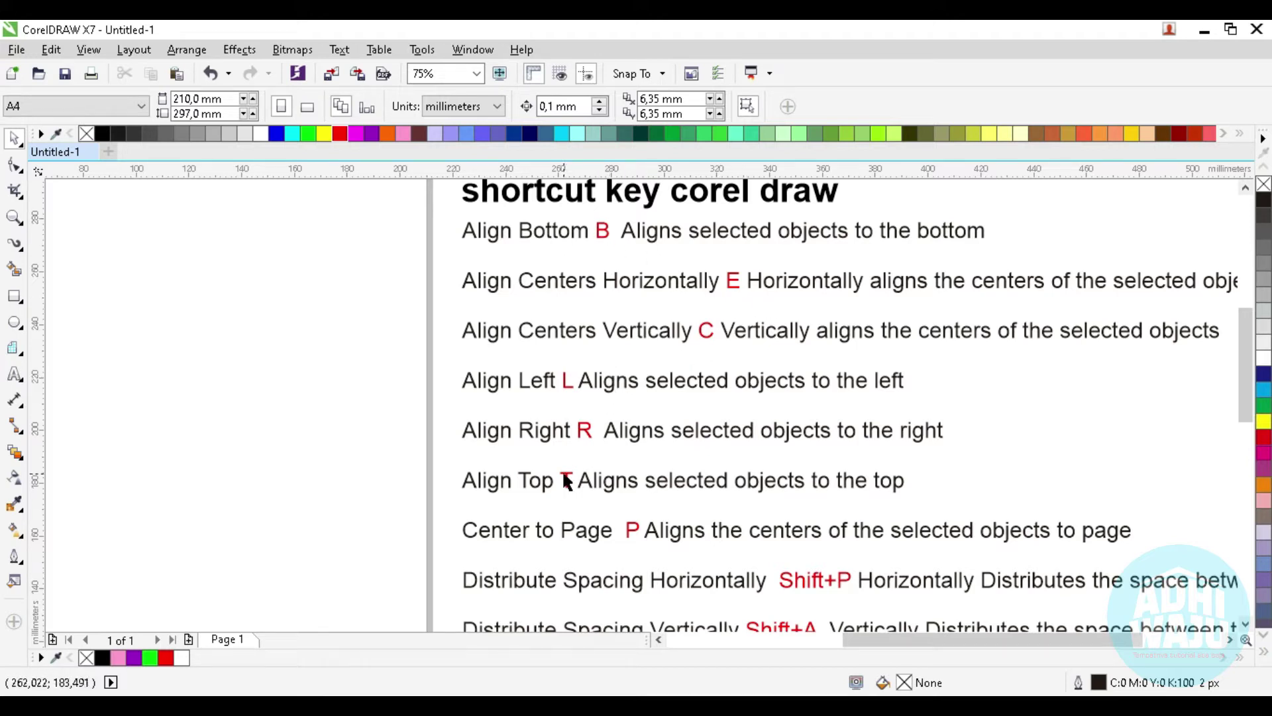
pyautogui.scroll(-2, 802, 497)
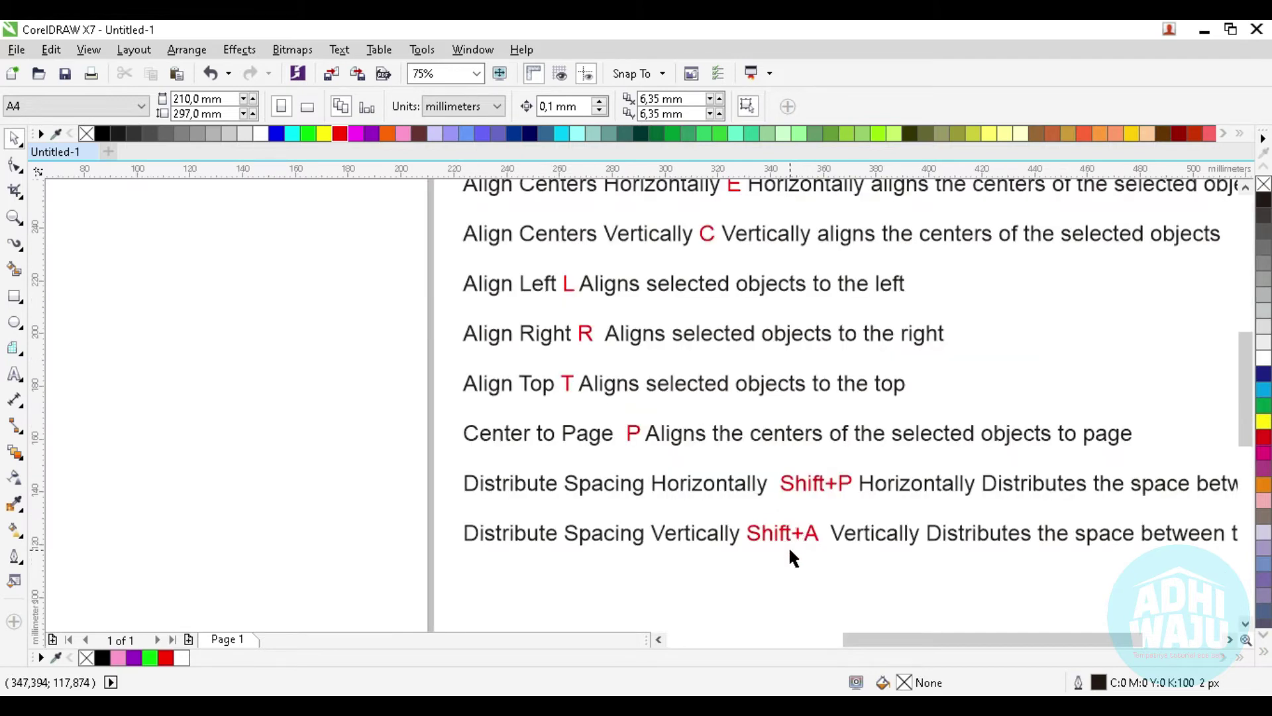
pyautogui.scroll(-3, 888, 304)
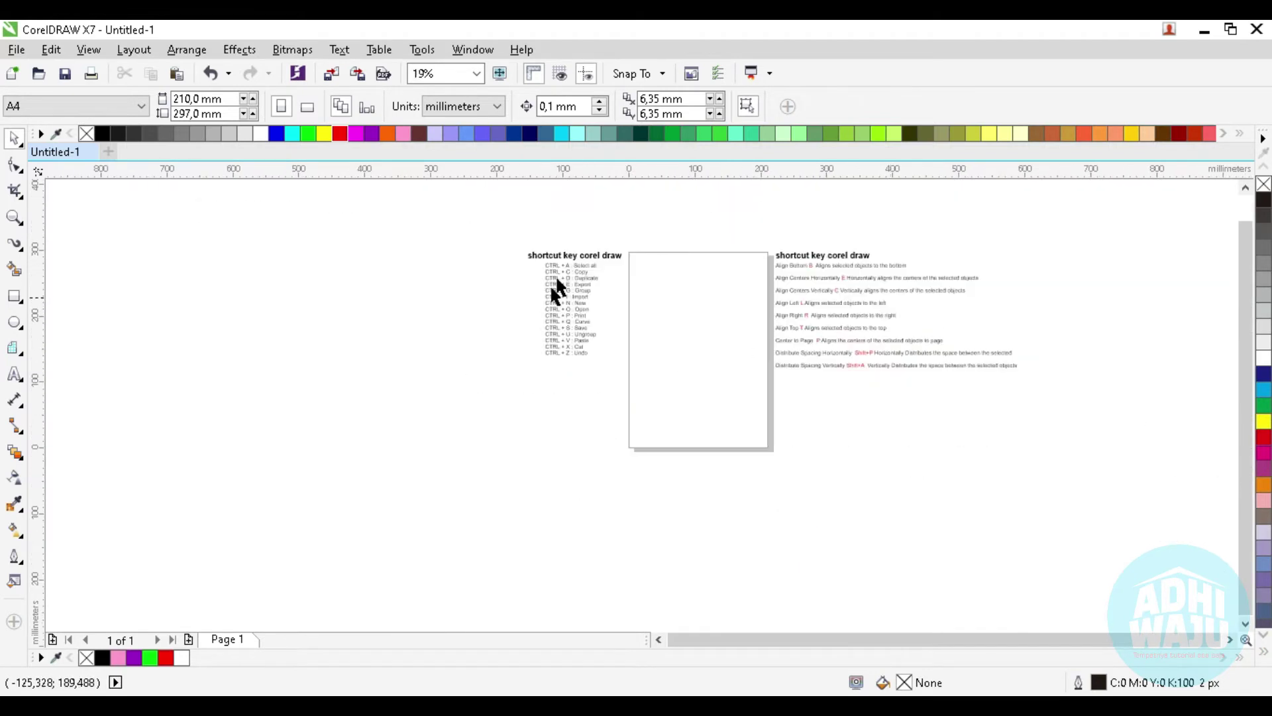
pyautogui.scroll(1, 555, 291)
pyautogui.scroll(1, 582, 264)
pyautogui.scroll(-1, 318, 233)
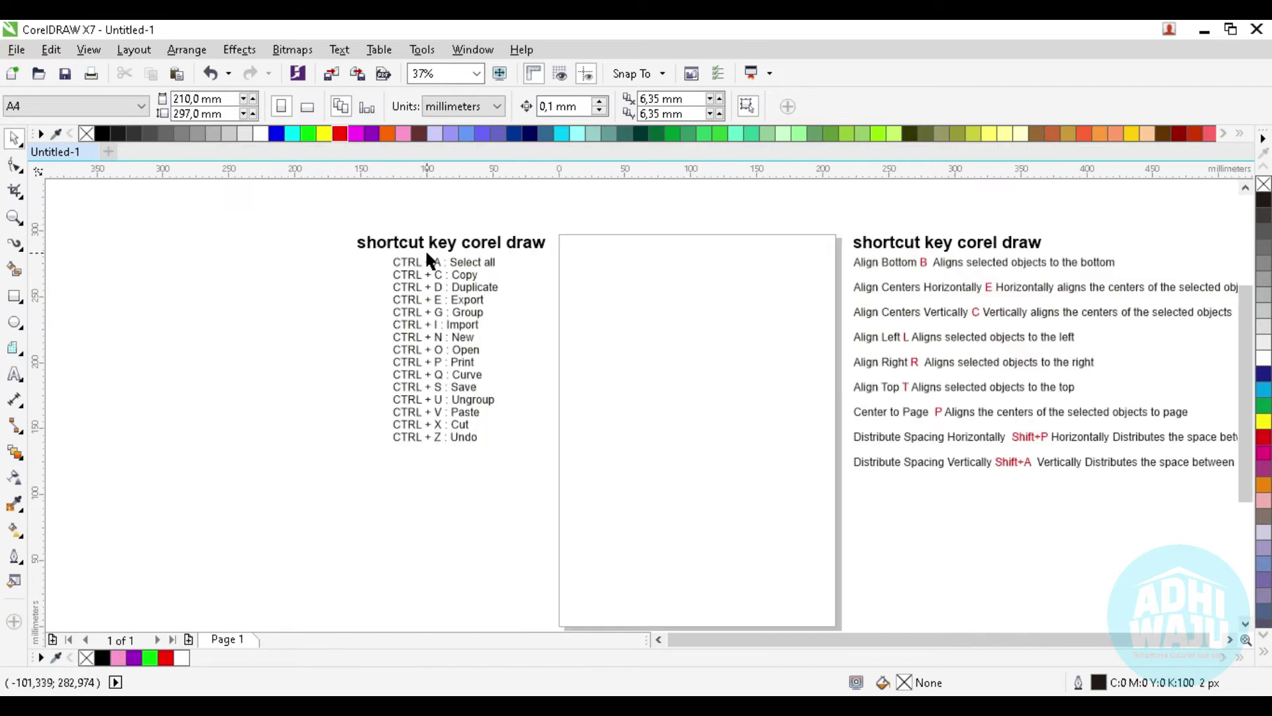
pyautogui.scroll(1, 424, 249)
# Step: Draw a circle near the page's top-left and make a slightly smaller copy of it
pyautogui.click(15, 322)
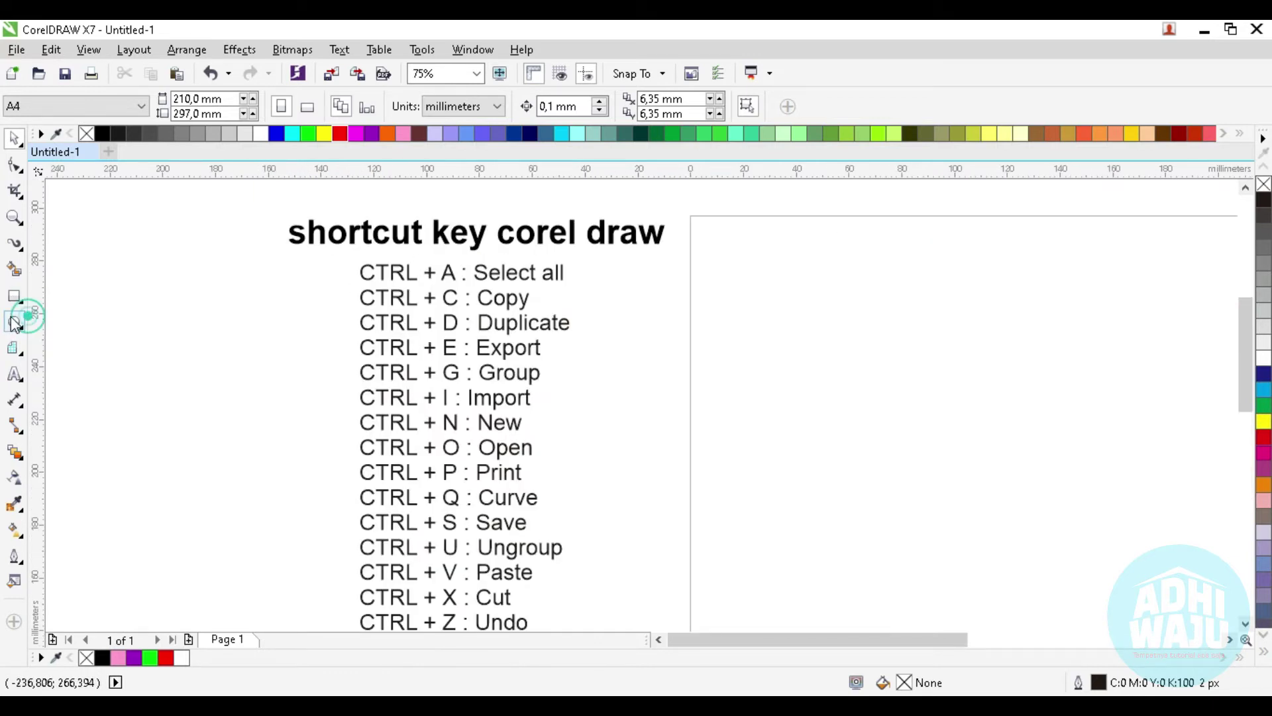
pyautogui.moveTo(724, 236); pyautogui.dragTo(762, 322)
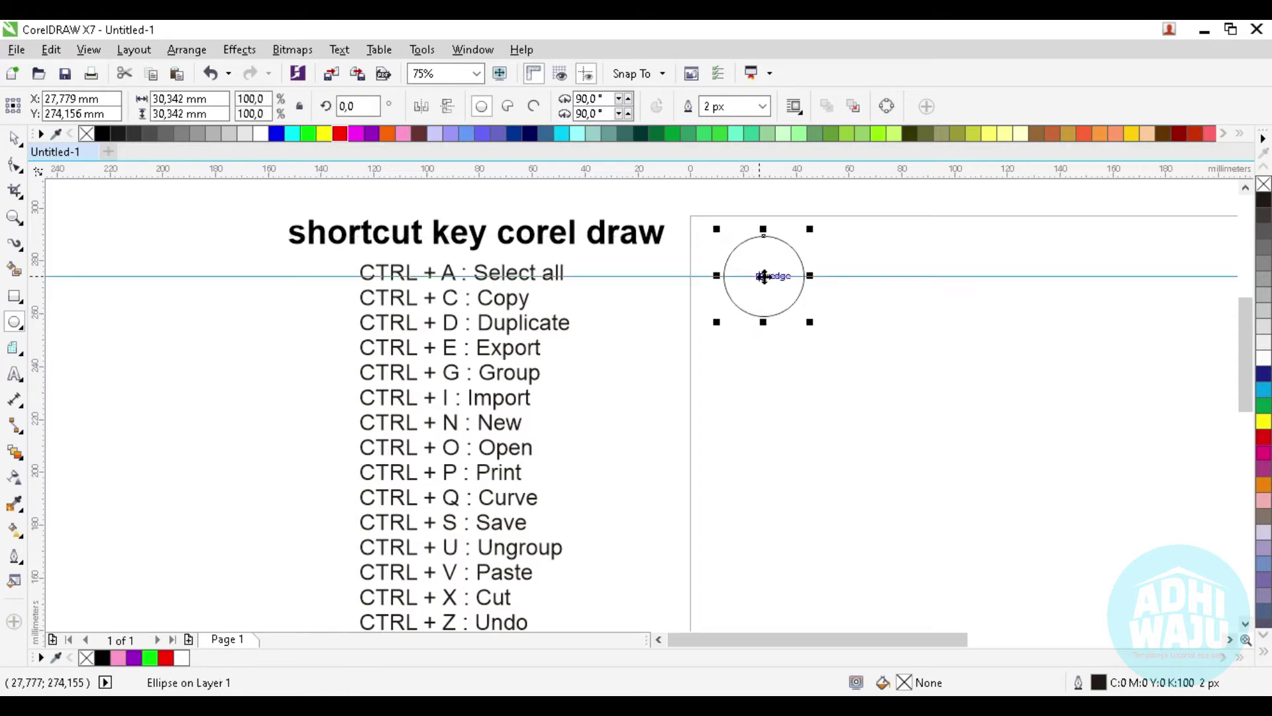
pyautogui.moveTo(764, 276); pyautogui.dragTo(860, 277)
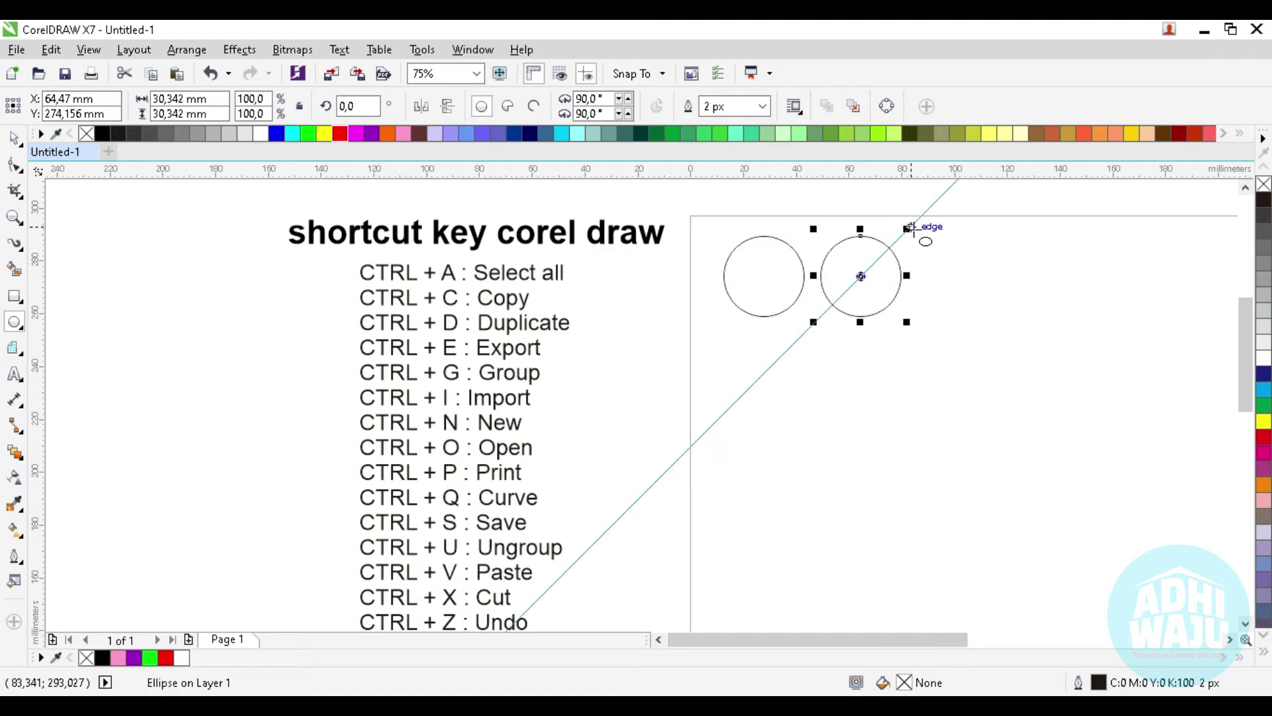
pyautogui.press('Delete')
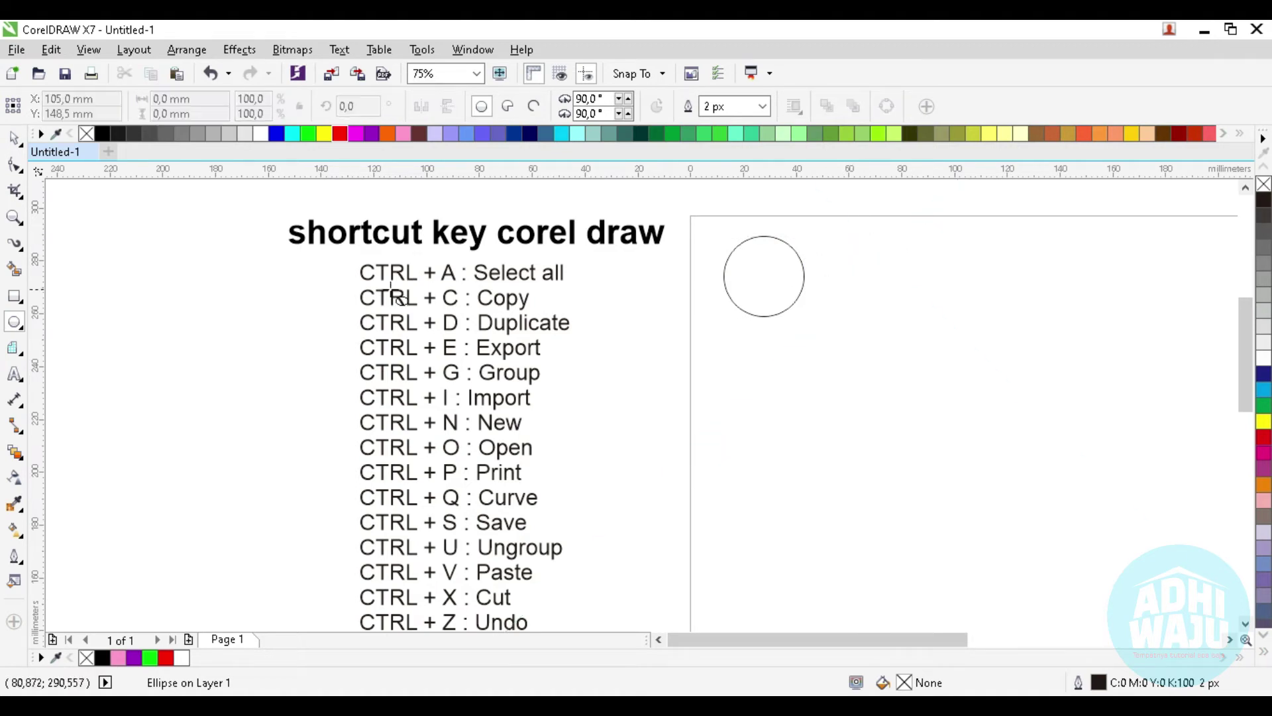
pyautogui.click(794, 279)
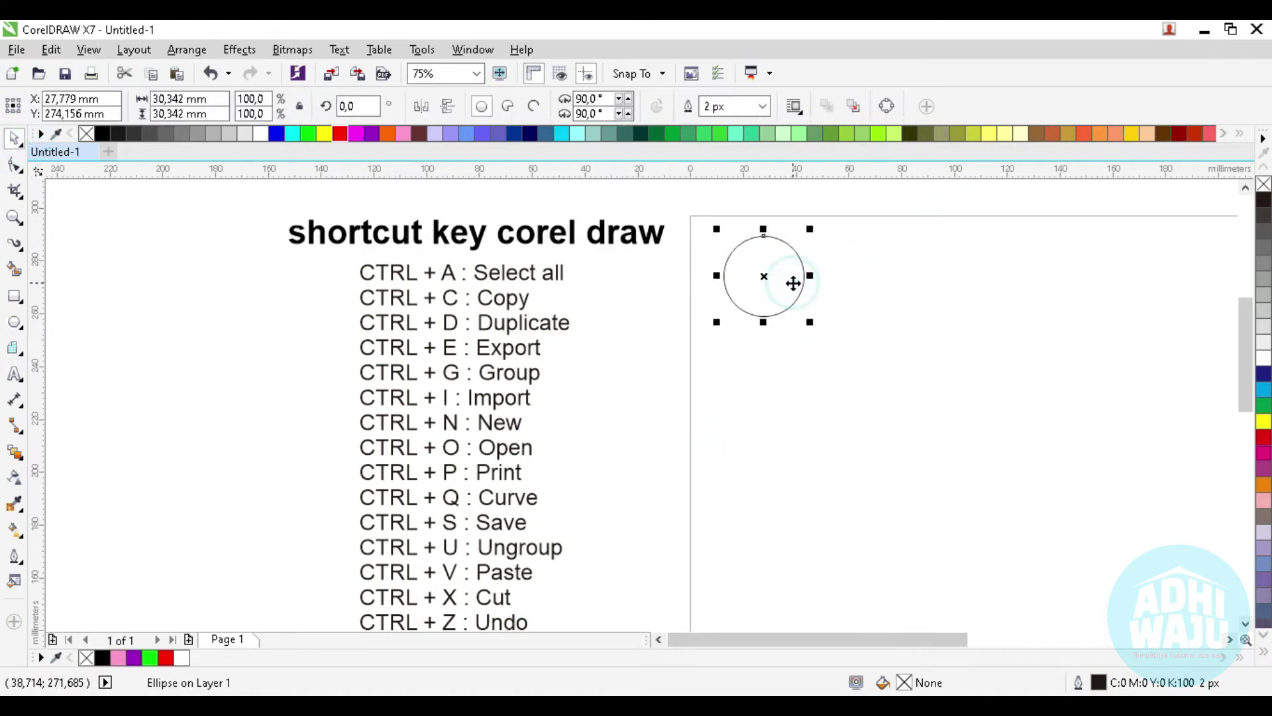
pyautogui.moveTo(810, 229); pyautogui.dragTo(798, 246)
# Step: Move the smaller circle beside the first and delete the stray duplicate circles
pyautogui.scroll(2, 807, 232)
pyautogui.moveTo(720, 316); pyautogui.dragTo(885, 318)
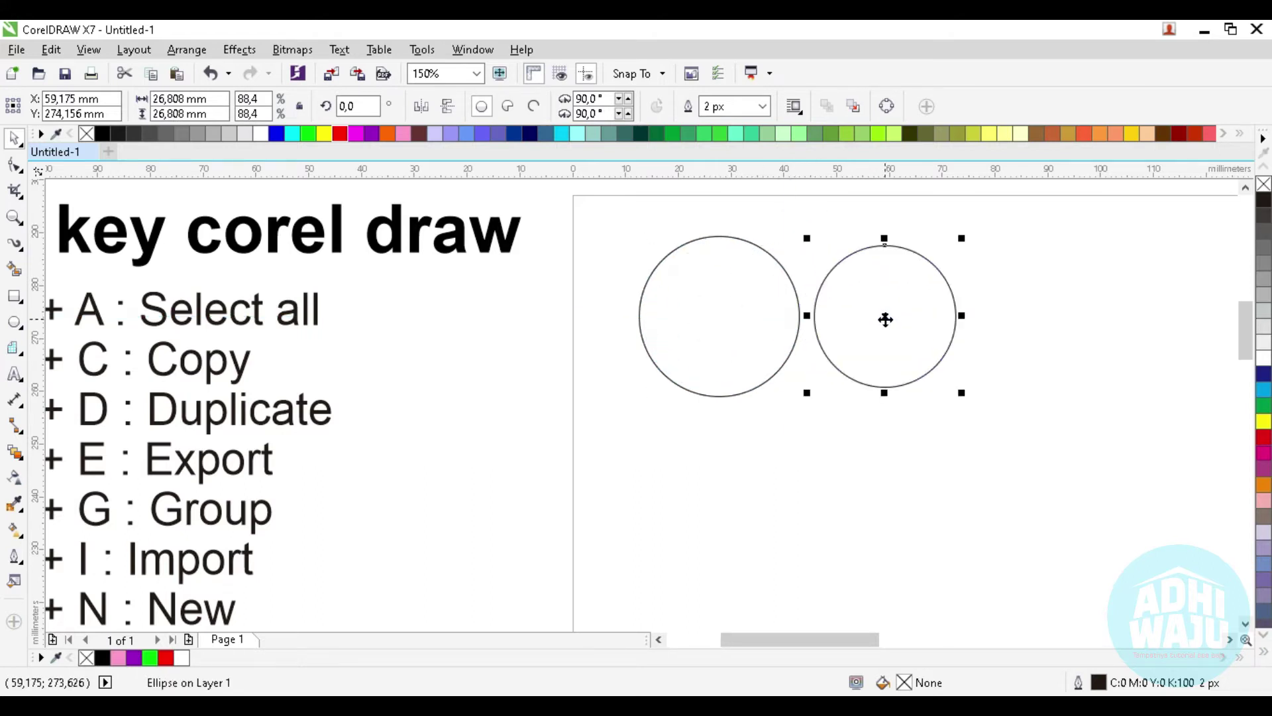
pyautogui.hotkey('ctrl', 'd')
pyautogui.hotkey('ctrl', 'd')
pyautogui.scroll(-2, 495, 349)
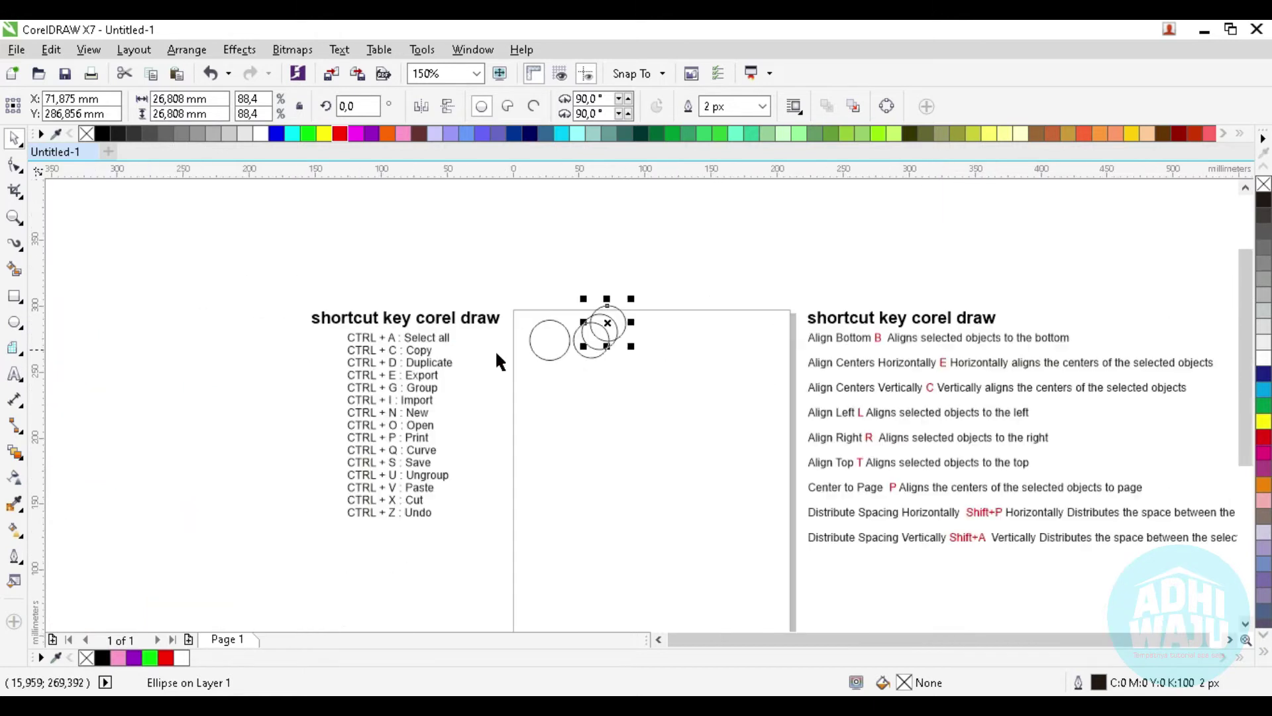
pyautogui.moveTo(533, 243); pyautogui.dragTo(679, 372)
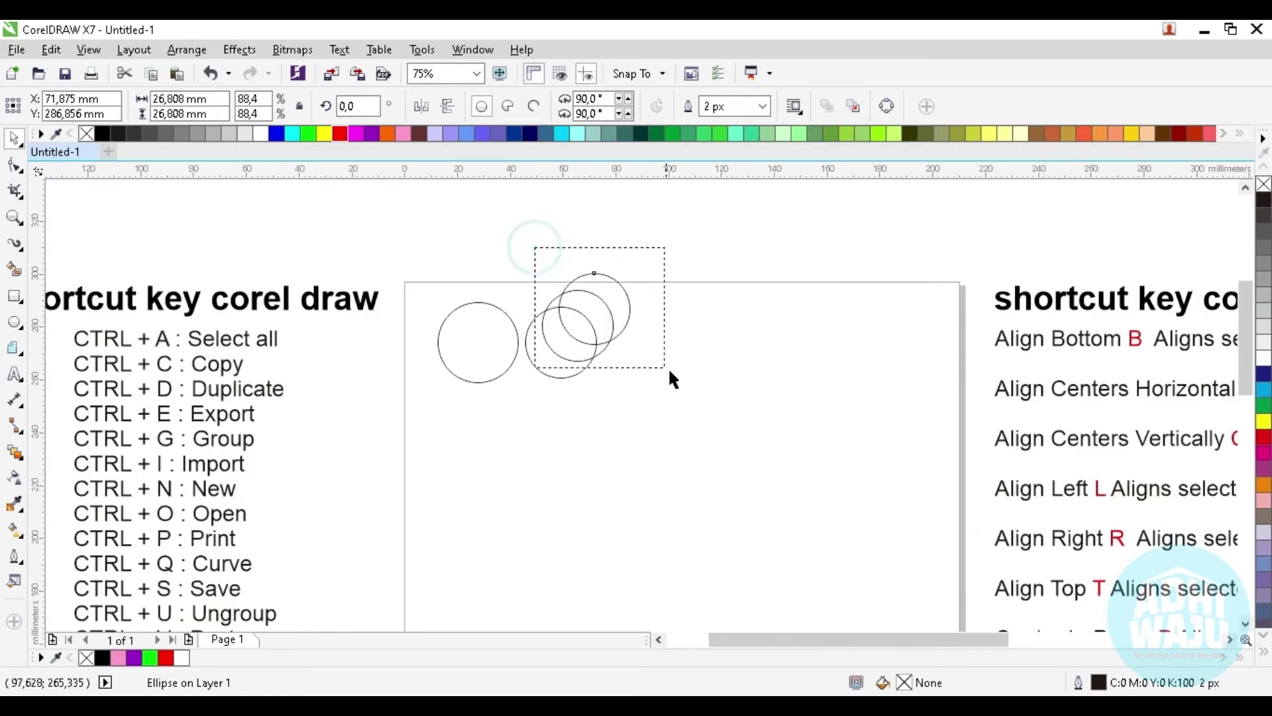
pyautogui.press('Delete')
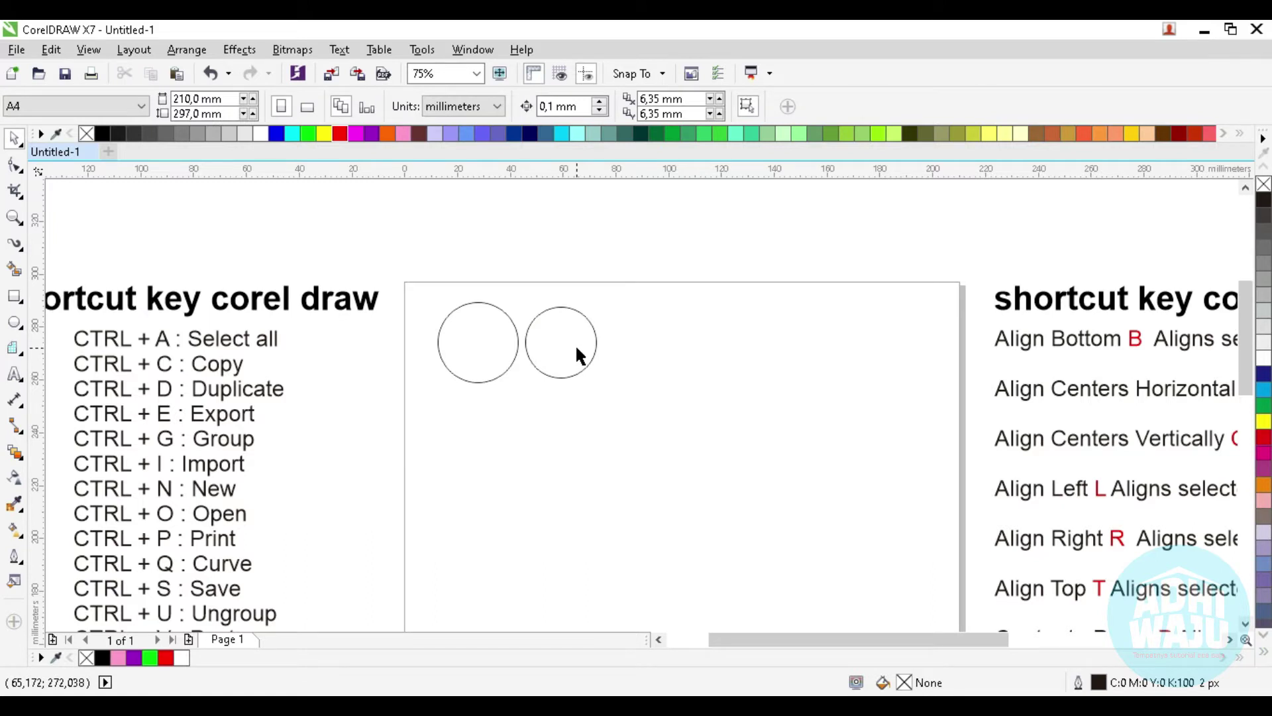
# Step: Add a smaller third circle right of the second, then duplicate it as a fourth
pyautogui.click(577, 348)
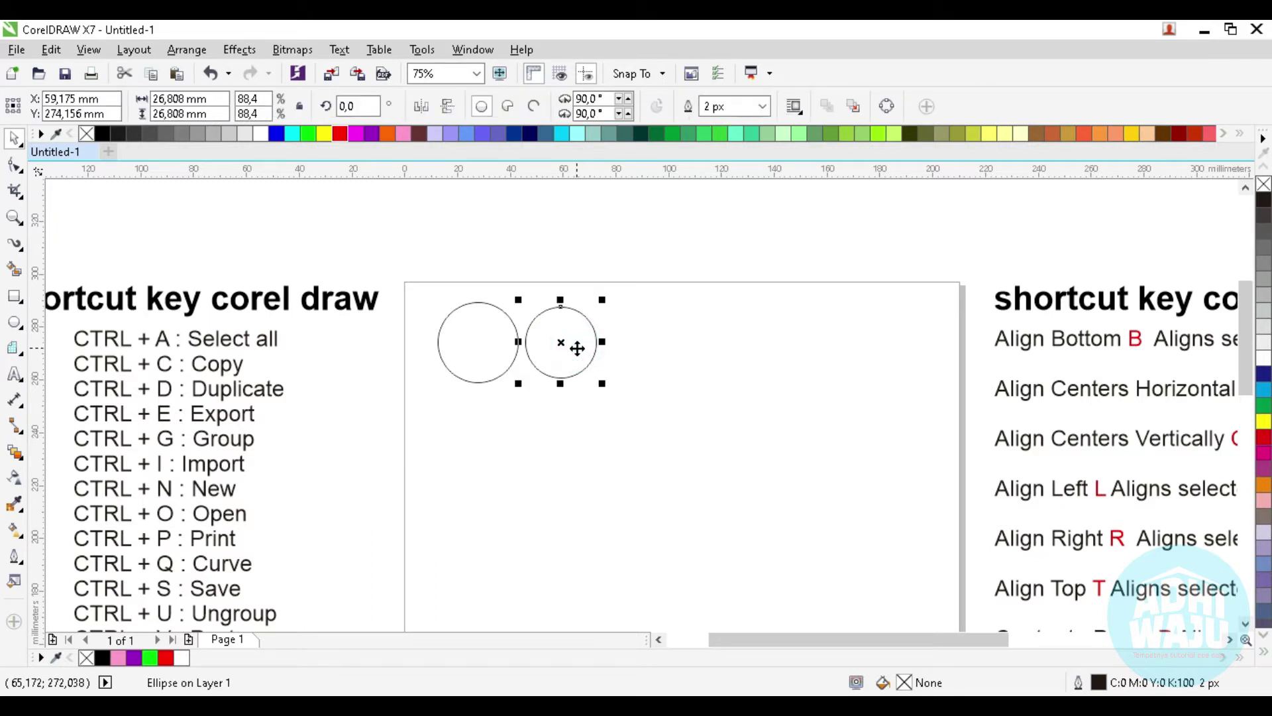
pyautogui.moveTo(577, 348)
pyautogui.mouseDown()
pyautogui.moveTo(652, 345)
pyautogui.moveTo(683, 308)
pyautogui.moveTo(670, 317)
pyautogui.moveTo(746, 350)
pyautogui.moveTo(755, 314)
pyautogui.mouseUp()
pyautogui.hotkey('ctrl', 'd')
pyautogui.click(694, 391)
# Step: Shrink the fourth circle to 14.2 mm and check the row with a select-all
pyautogui.click(705, 337)
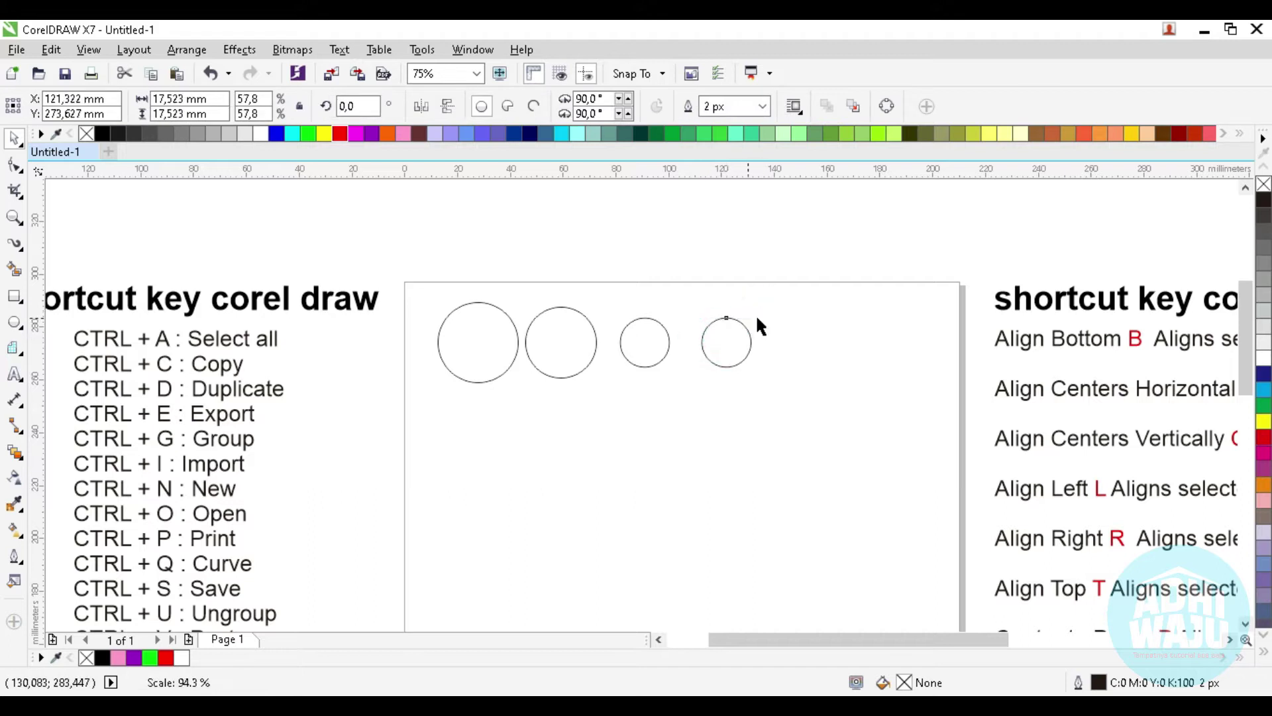
pyautogui.click(793, 386)
pyautogui.click(702, 350)
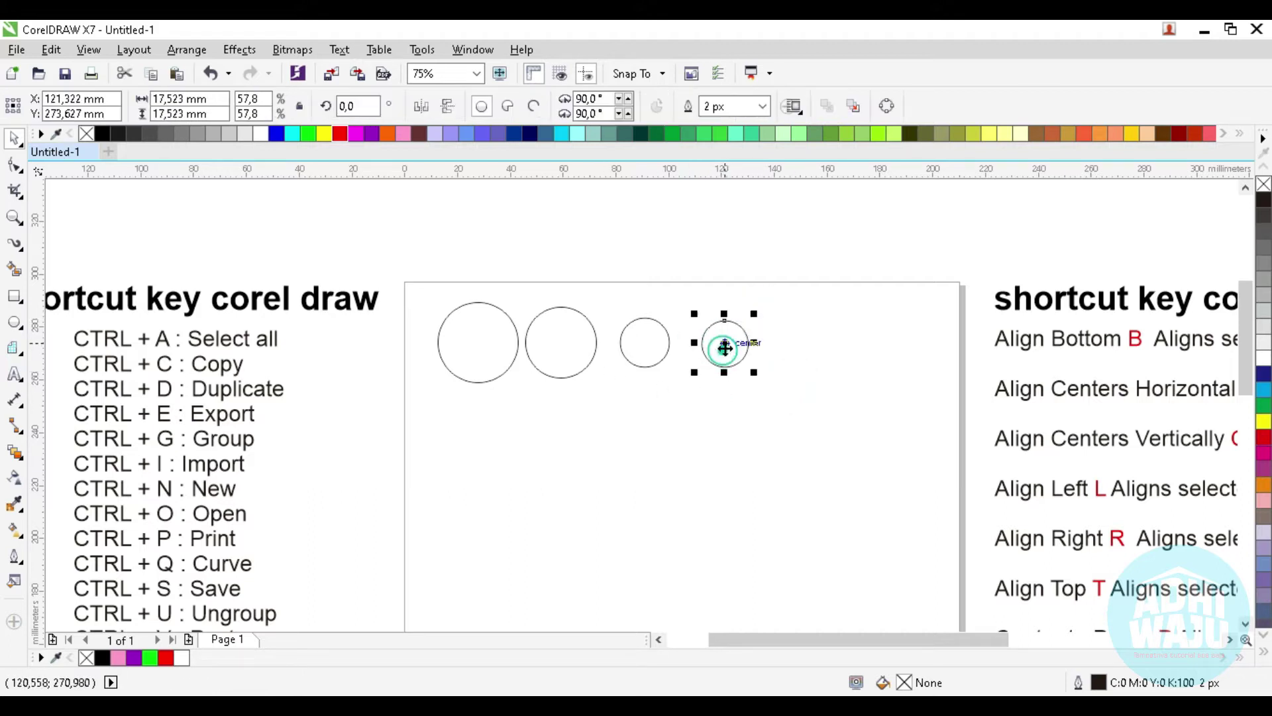
pyautogui.moveTo(753, 316); pyautogui.dragTo(693, 351)
pyautogui.click(763, 377)
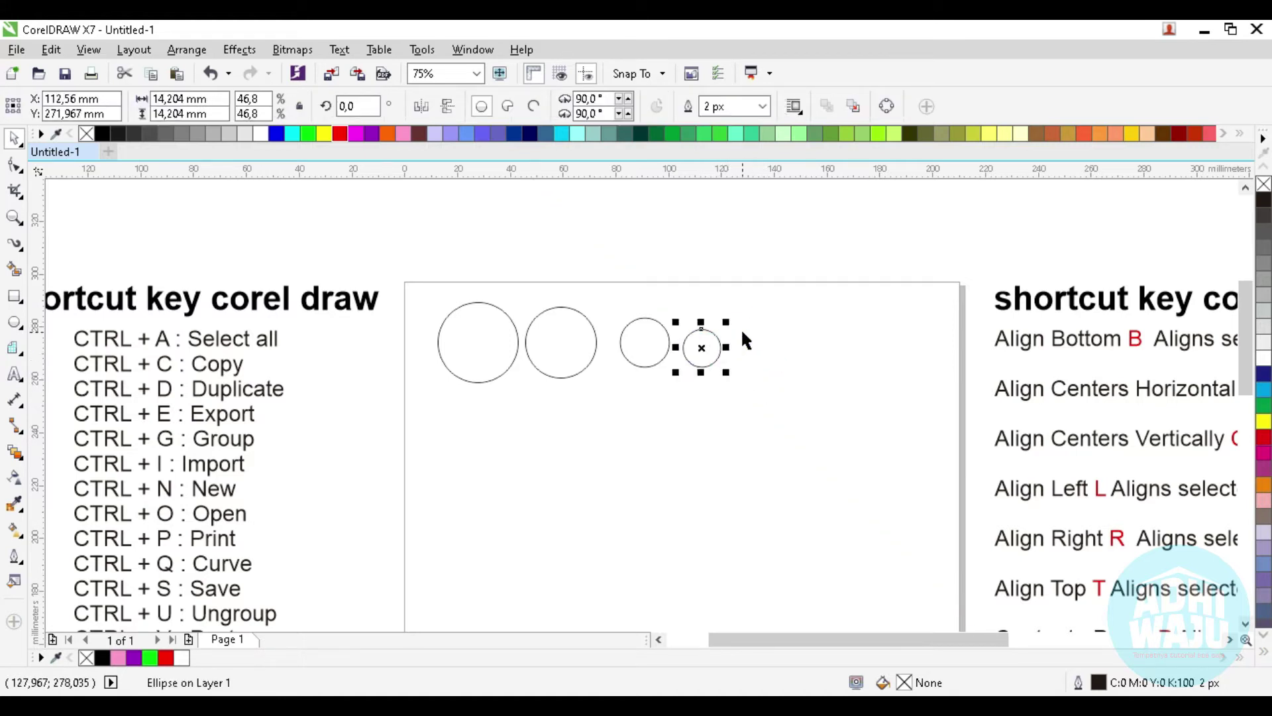
pyautogui.hotkey('ctrl', 'a')
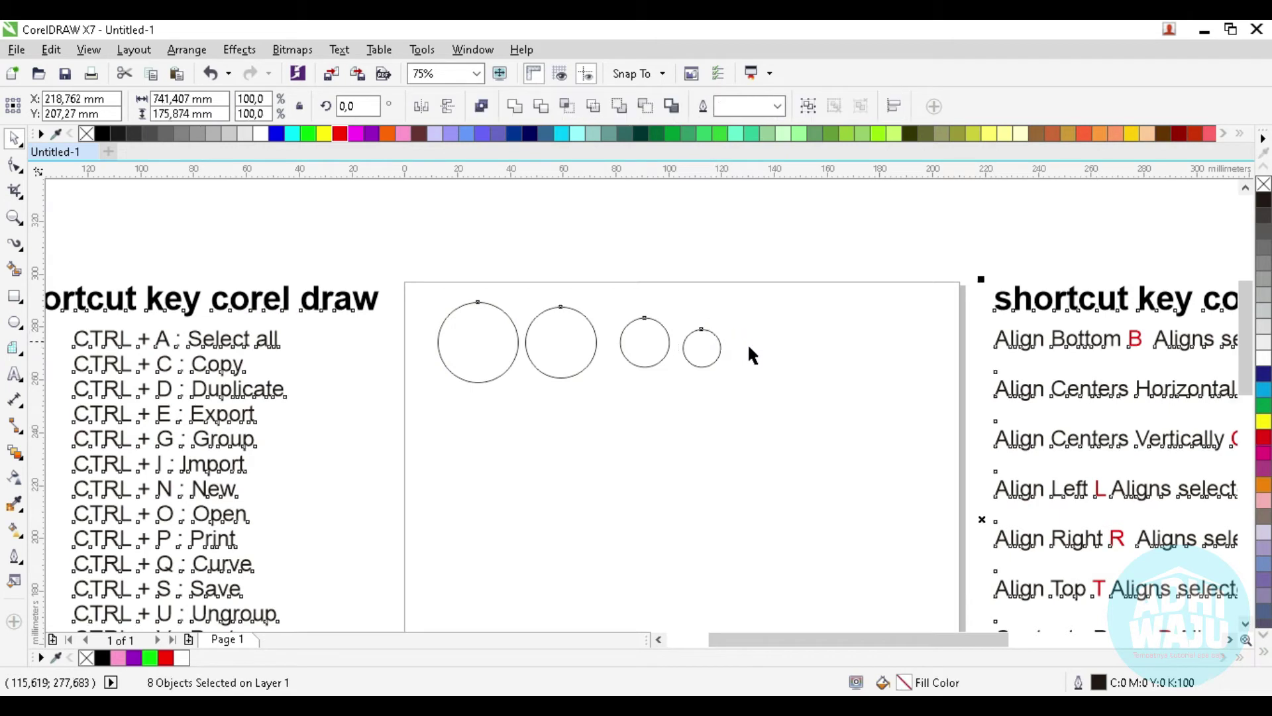
pyautogui.scroll(-1, 979, 269)
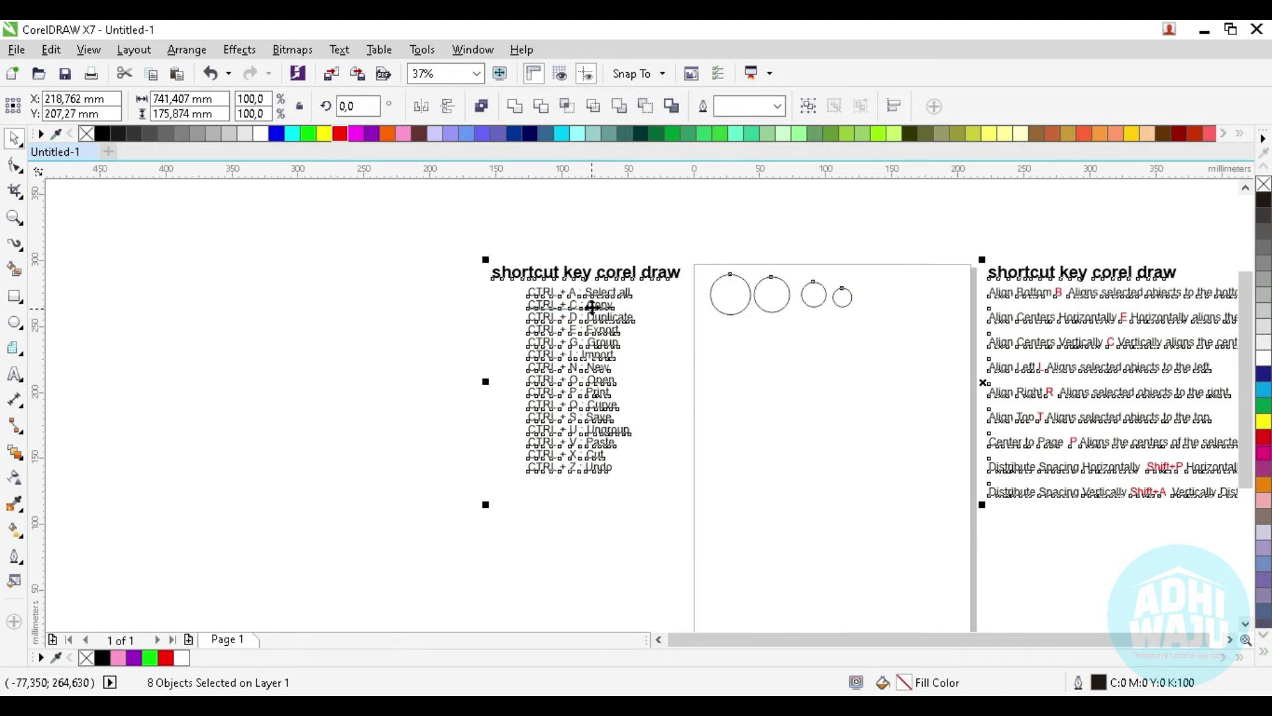
pyautogui.click(633, 236)
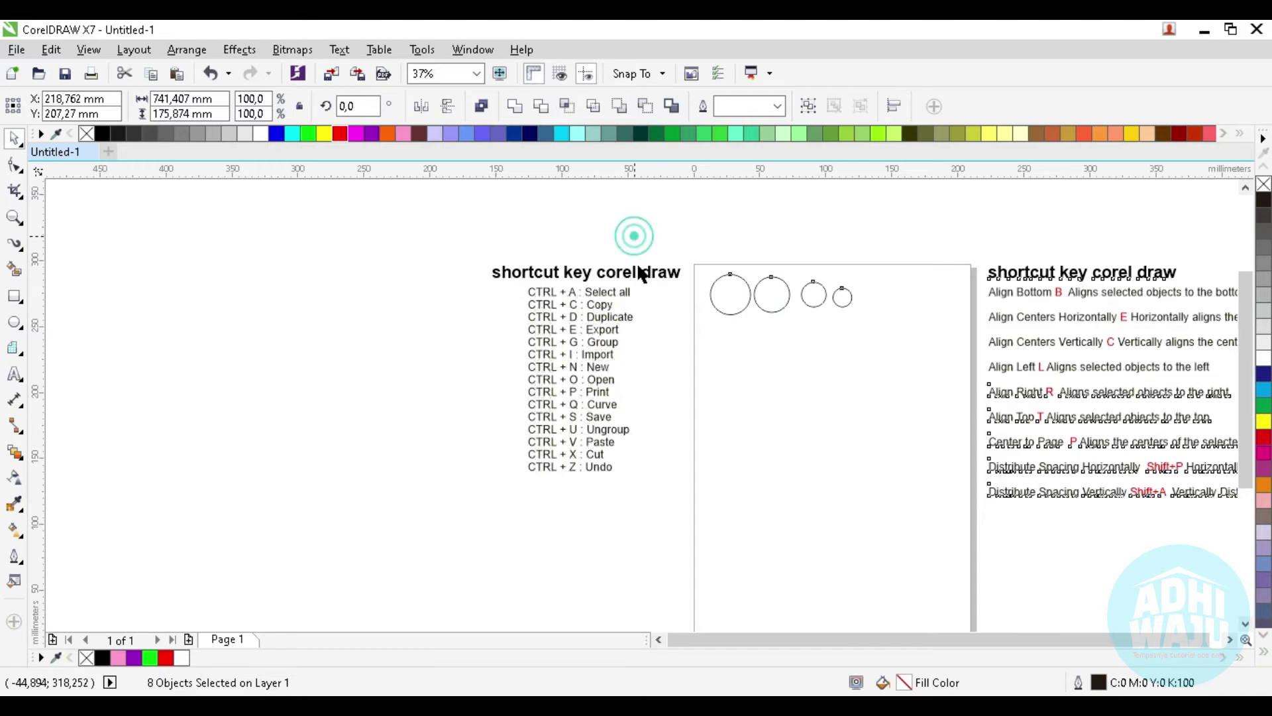
pyautogui.scroll(2, 772, 290)
# Step: Try placing a copy of the leftmost circle below it, undo it, and reselect that circle
pyautogui.click(681, 298)
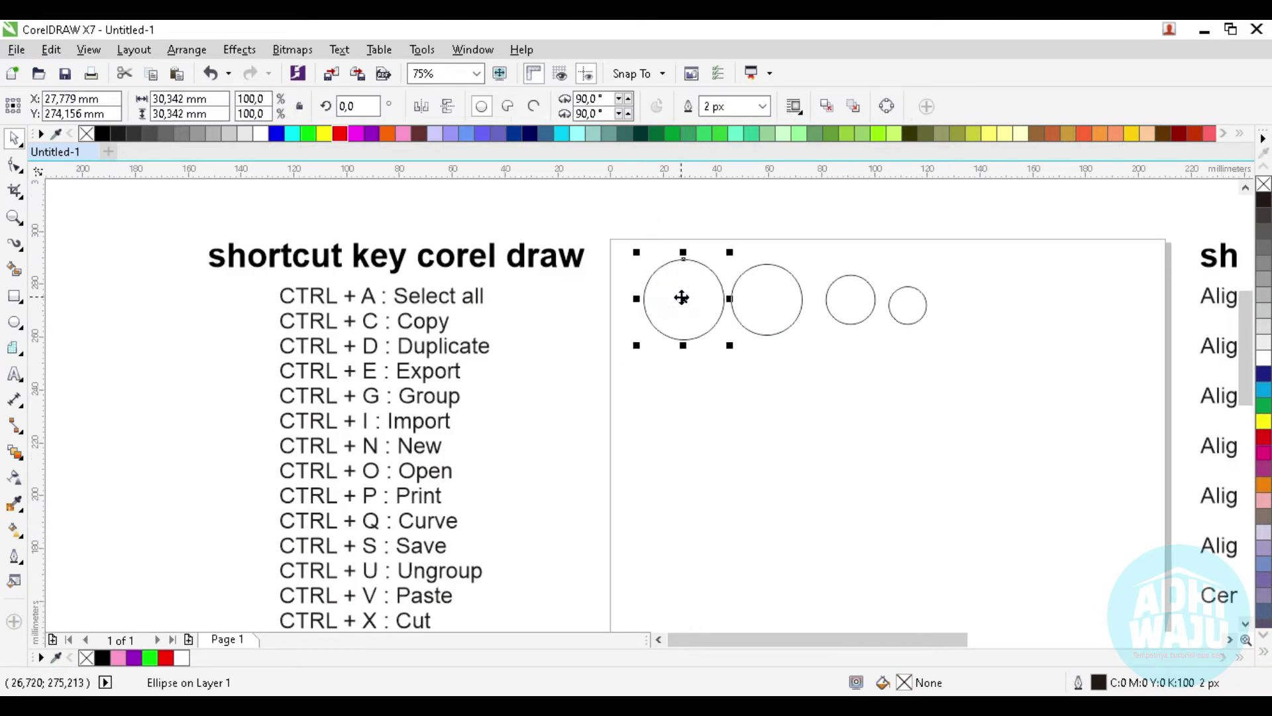
pyautogui.hotkey('ctrl', 'c')
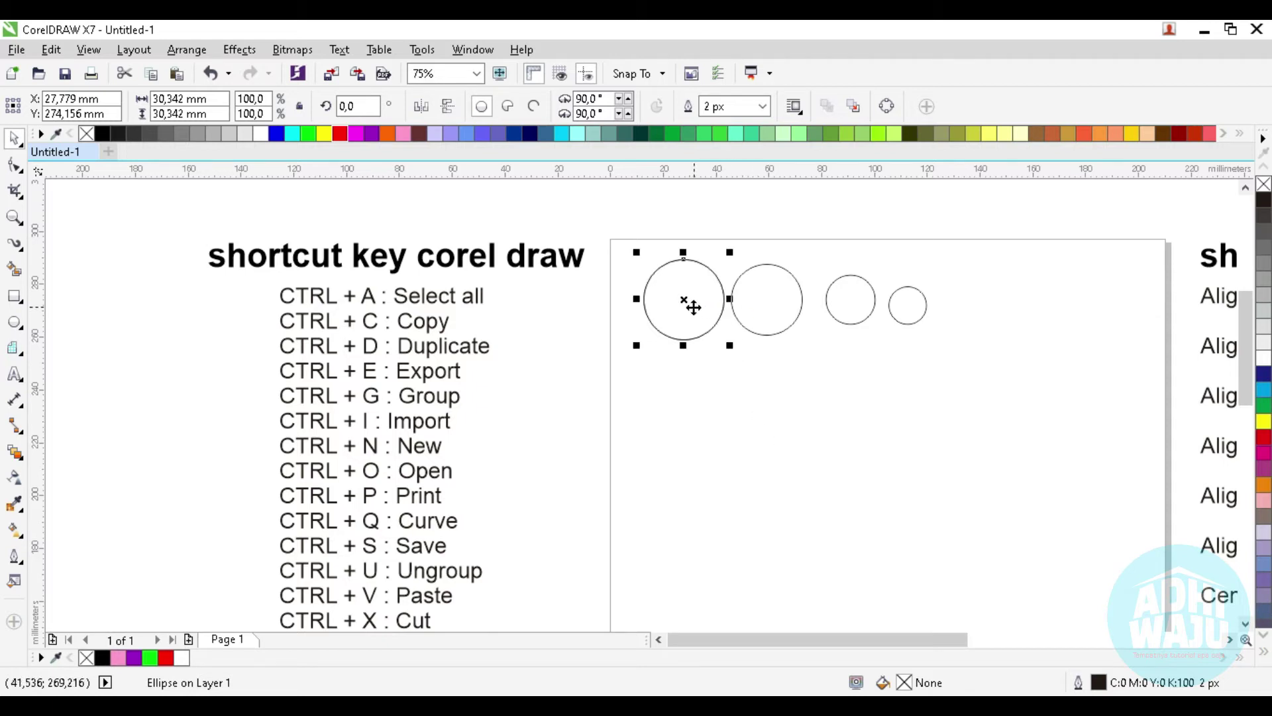
pyautogui.moveTo(692, 302); pyautogui.dragTo(691, 398)
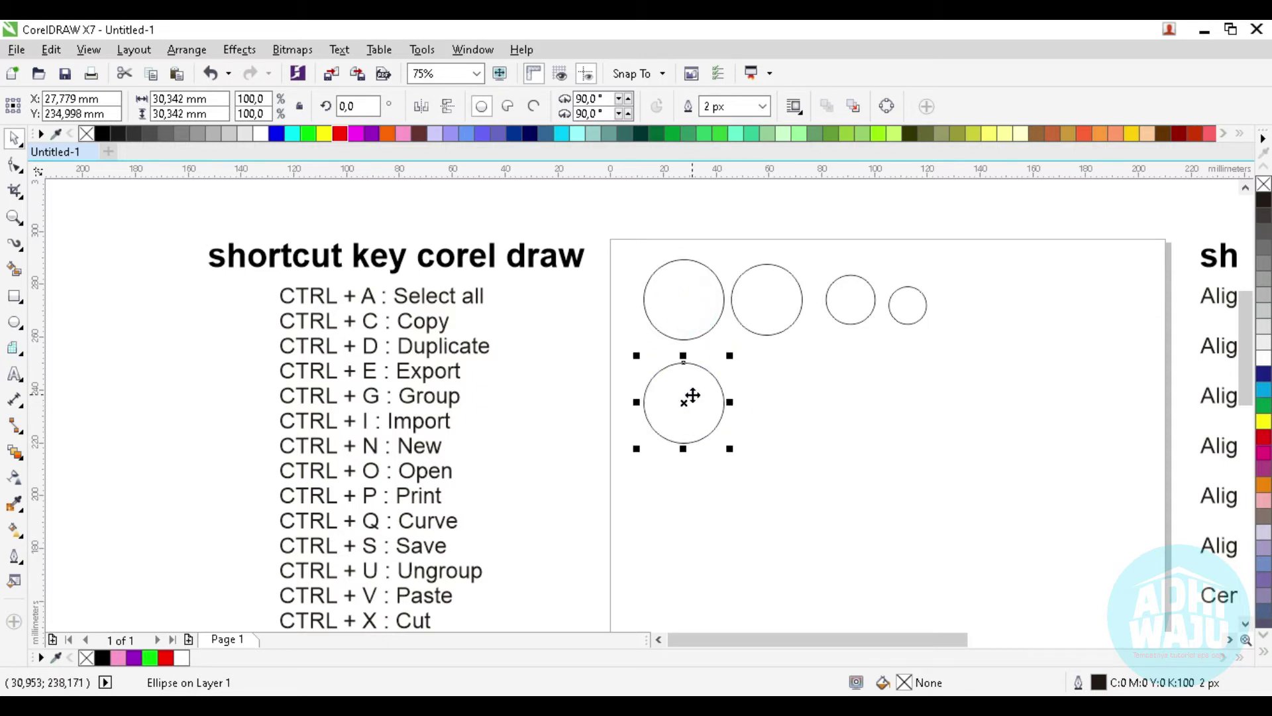
pyautogui.hotkey('ctrl', 'z')
pyautogui.click(702, 323)
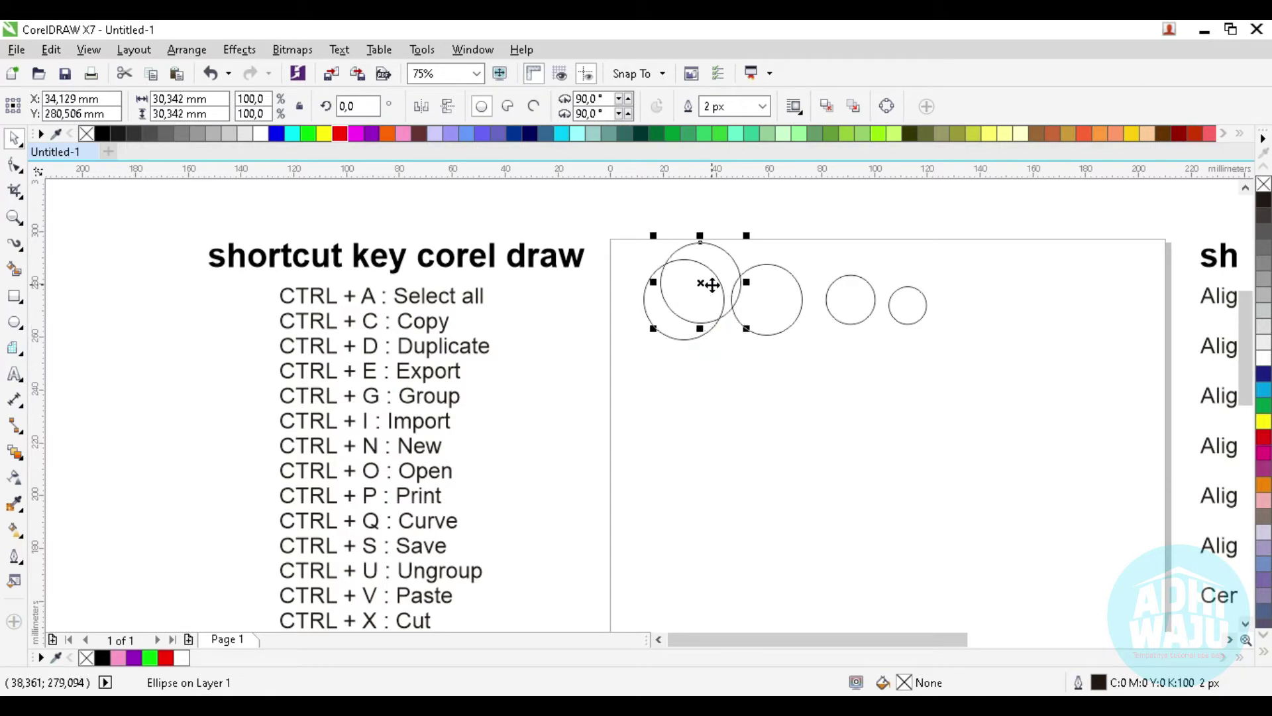
pyautogui.moveTo(702, 325); pyautogui.dragTo(709, 407)
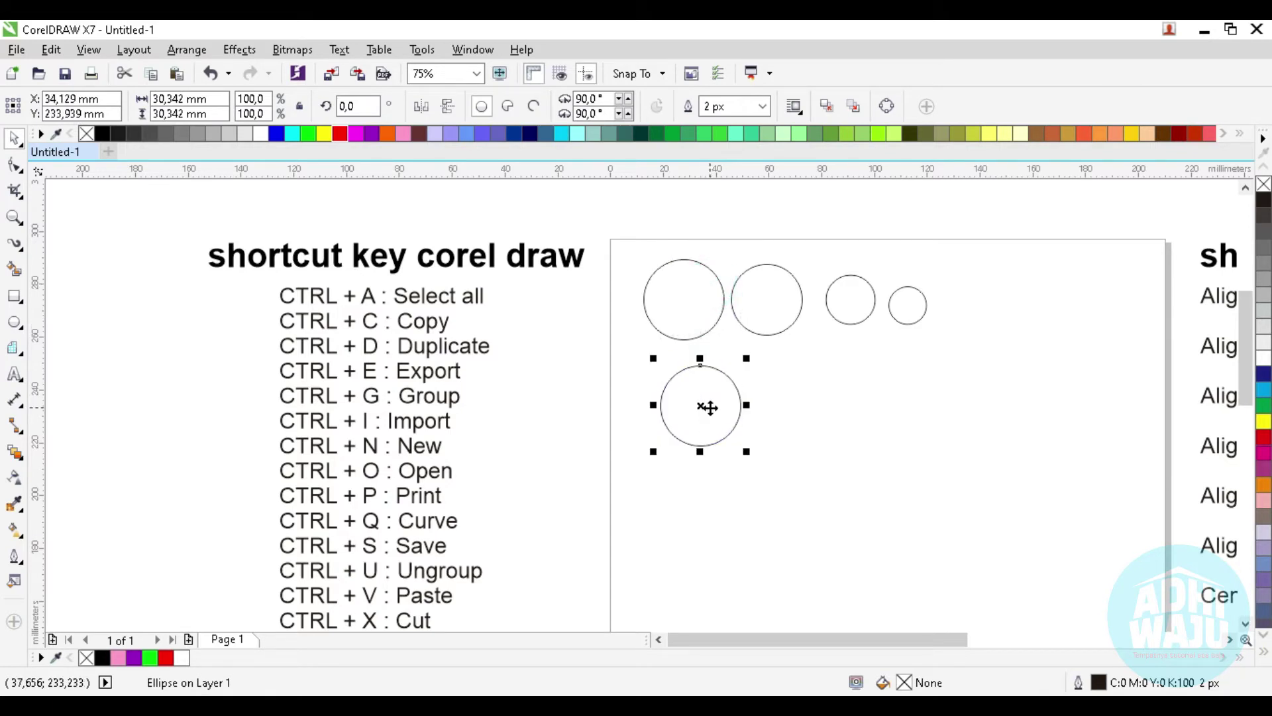
pyautogui.hotkey('ctrl', 'z')
pyautogui.click(688, 301)
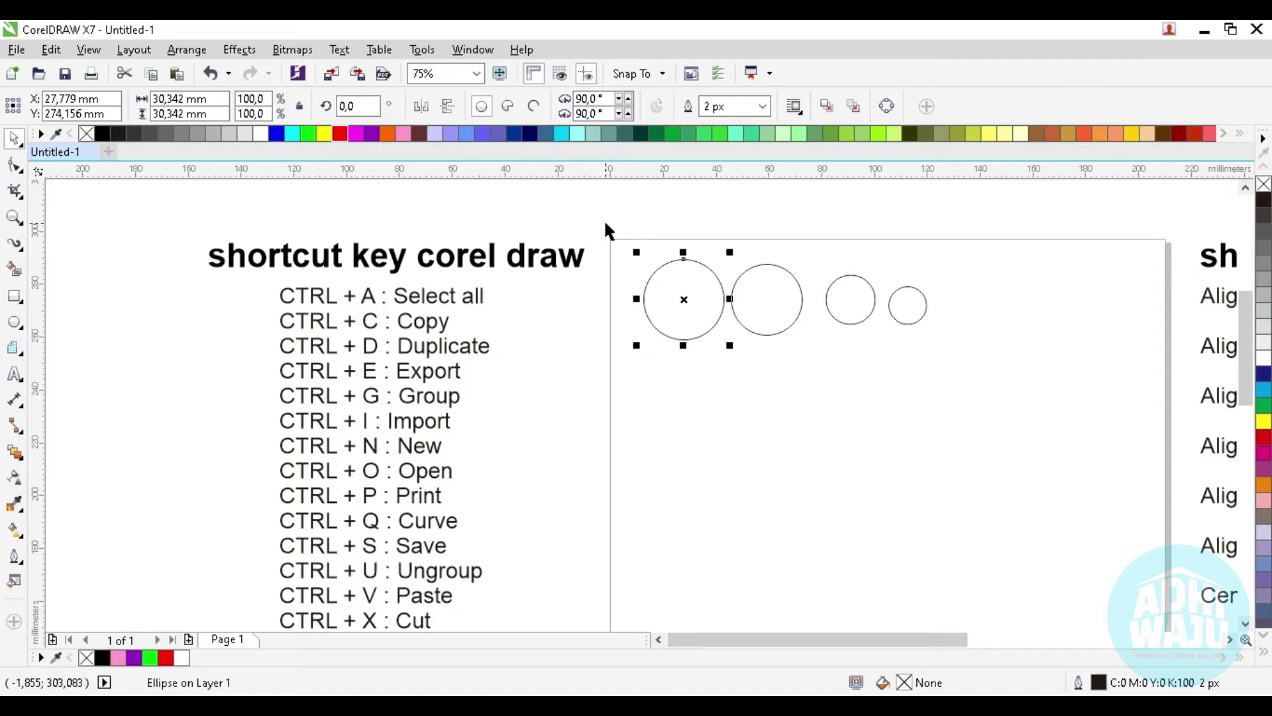
pyautogui.hotkey('ctrl', 'e')
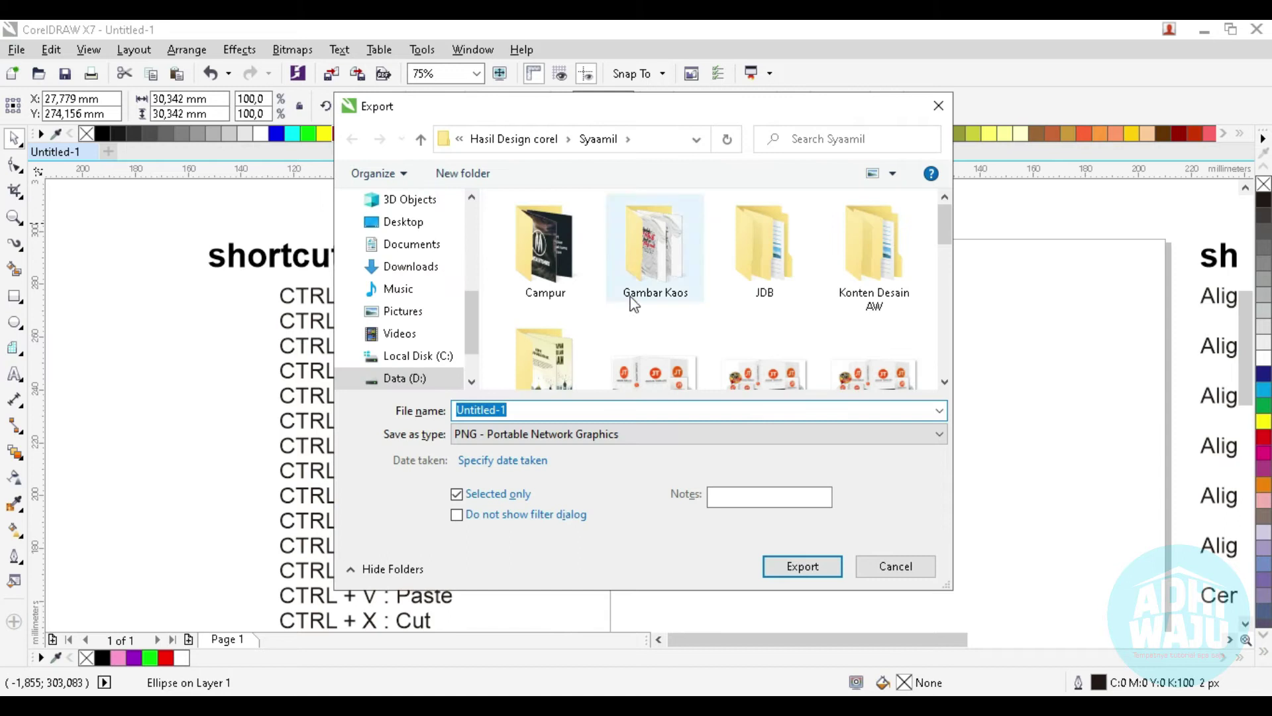
pyautogui.click(568, 433)
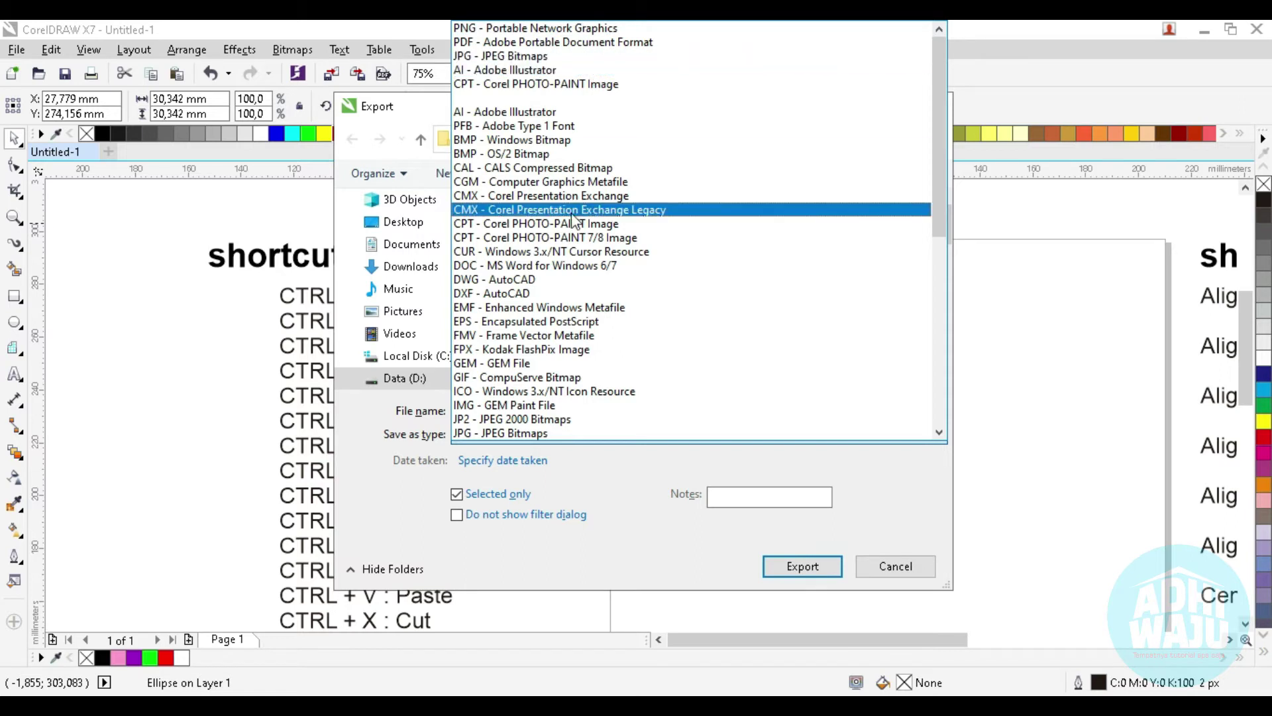
pyautogui.click(869, 570)
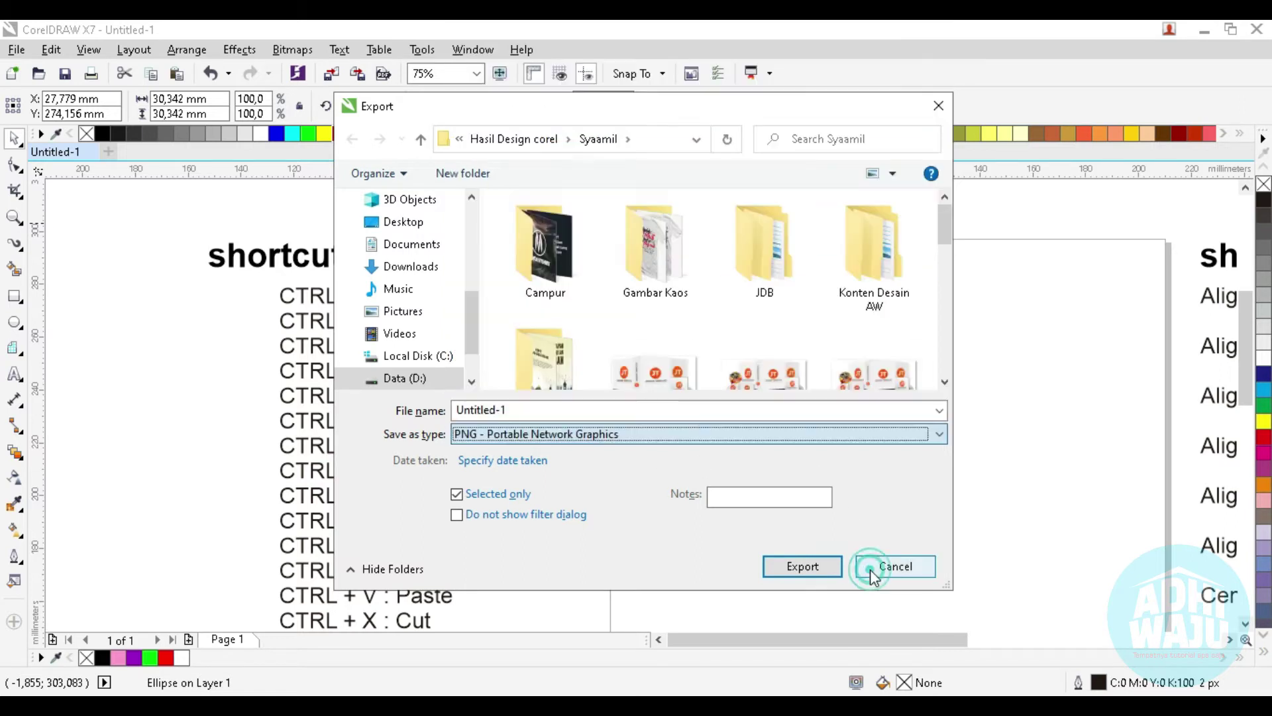
pyautogui.click(884, 567)
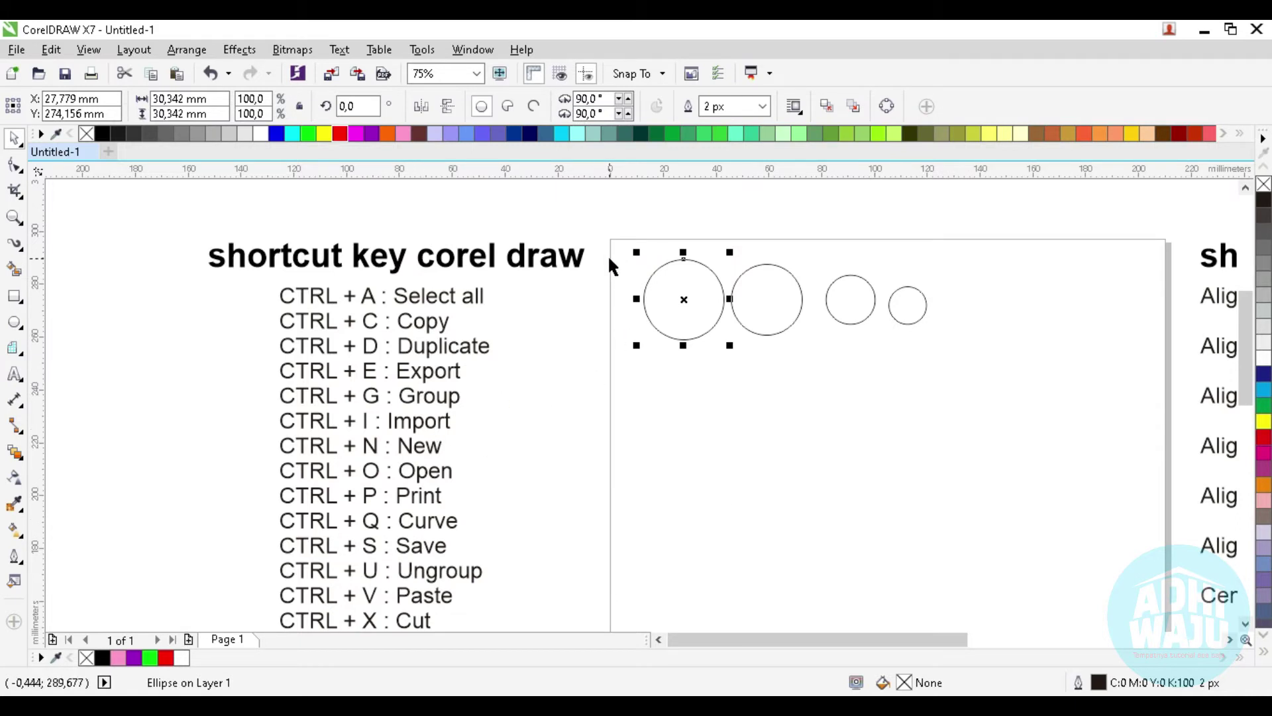
# Step: Group the four circles with Ctrl+G and move the group slightly down the page
pyautogui.moveTo(607, 227)
pyautogui.mouseDown()
pyautogui.moveTo(719, 305)
pyautogui.moveTo(926, 388)
pyautogui.moveTo(598, 332)
pyautogui.moveTo(628, 270)
pyautogui.mouseUp()
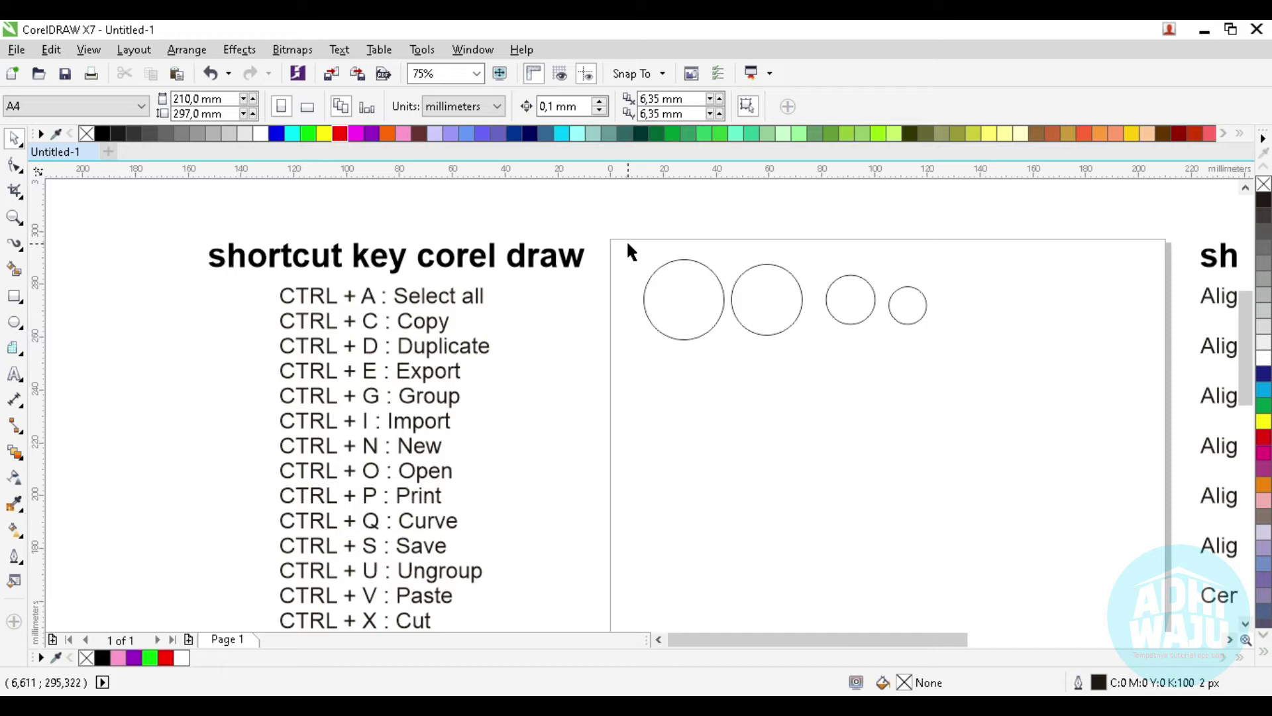
pyautogui.moveTo(616, 238); pyautogui.dragTo(1003, 417)
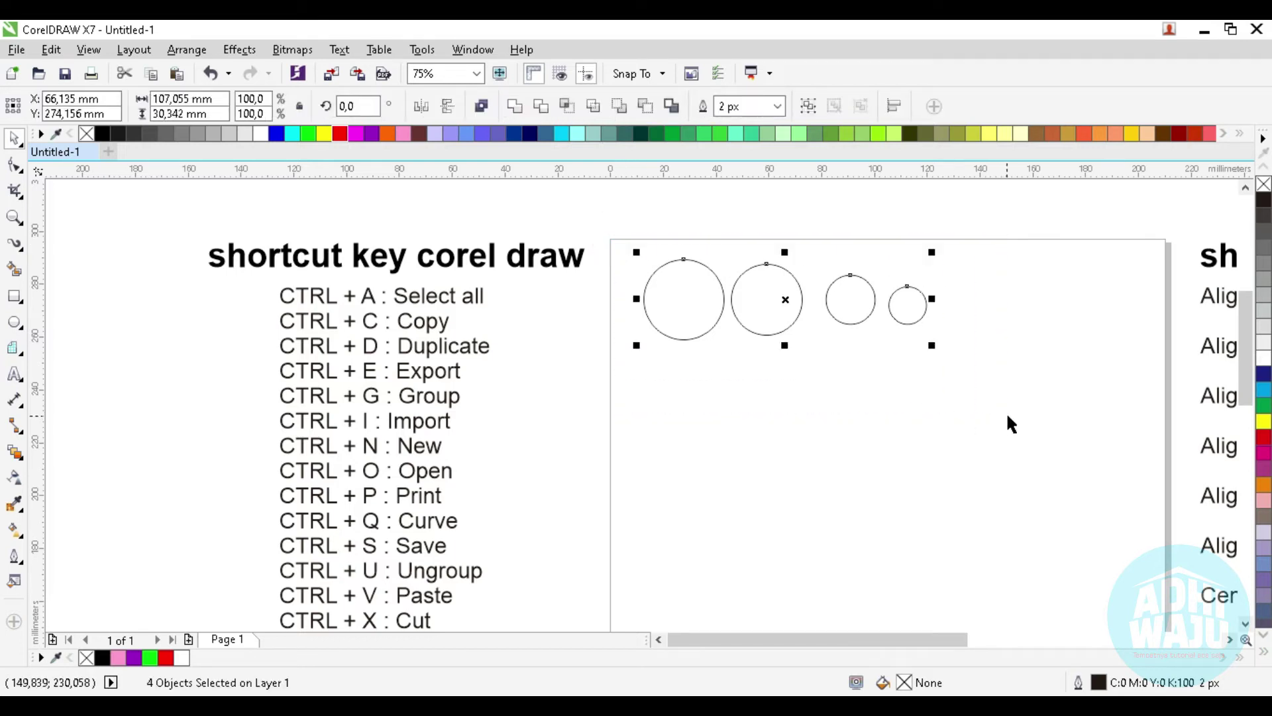
pyautogui.hotkey('ctrl', 'g')
pyautogui.moveTo(767, 298)
pyautogui.mouseDown()
pyautogui.moveTo(756, 365)
pyautogui.moveTo(733, 292)
pyautogui.moveTo(725, 344)
pyautogui.moveTo(736, 317)
pyautogui.moveTo(752, 317)
pyautogui.mouseUp()
pyautogui.click(722, 259)
pyautogui.click(733, 226)
pyautogui.click(741, 304)
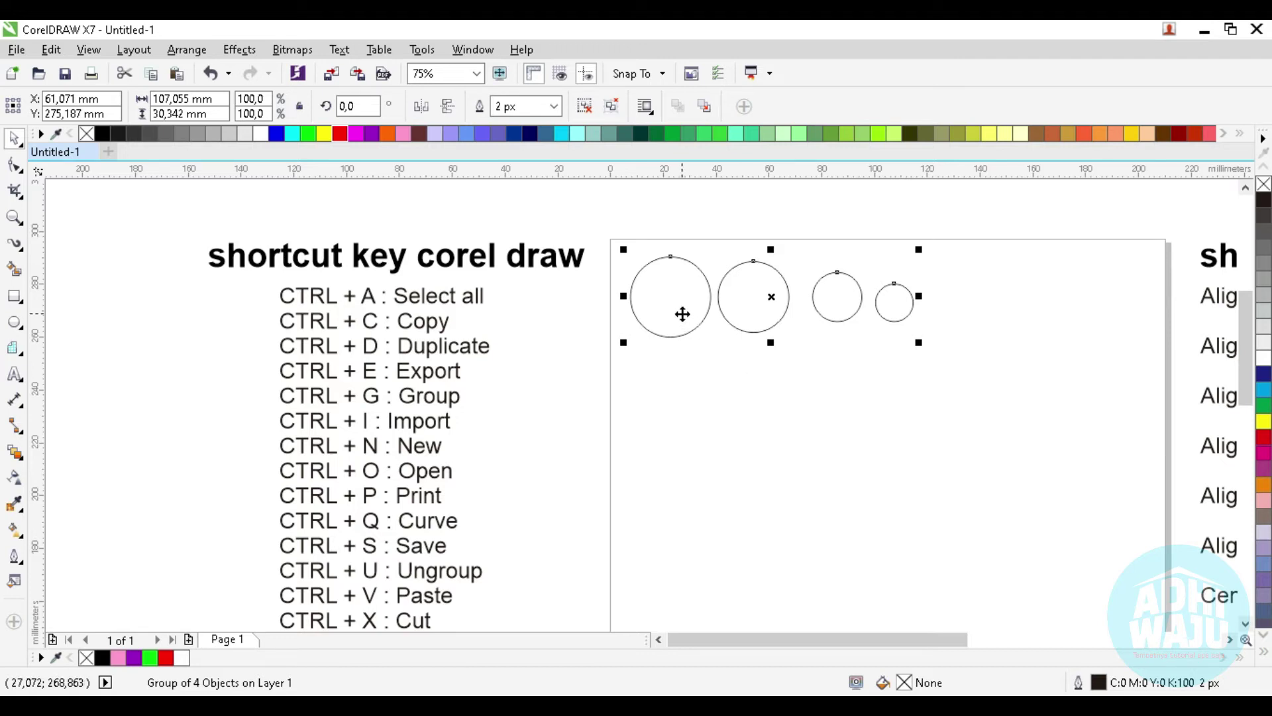
pyautogui.hotkey('ctrl', 'i')
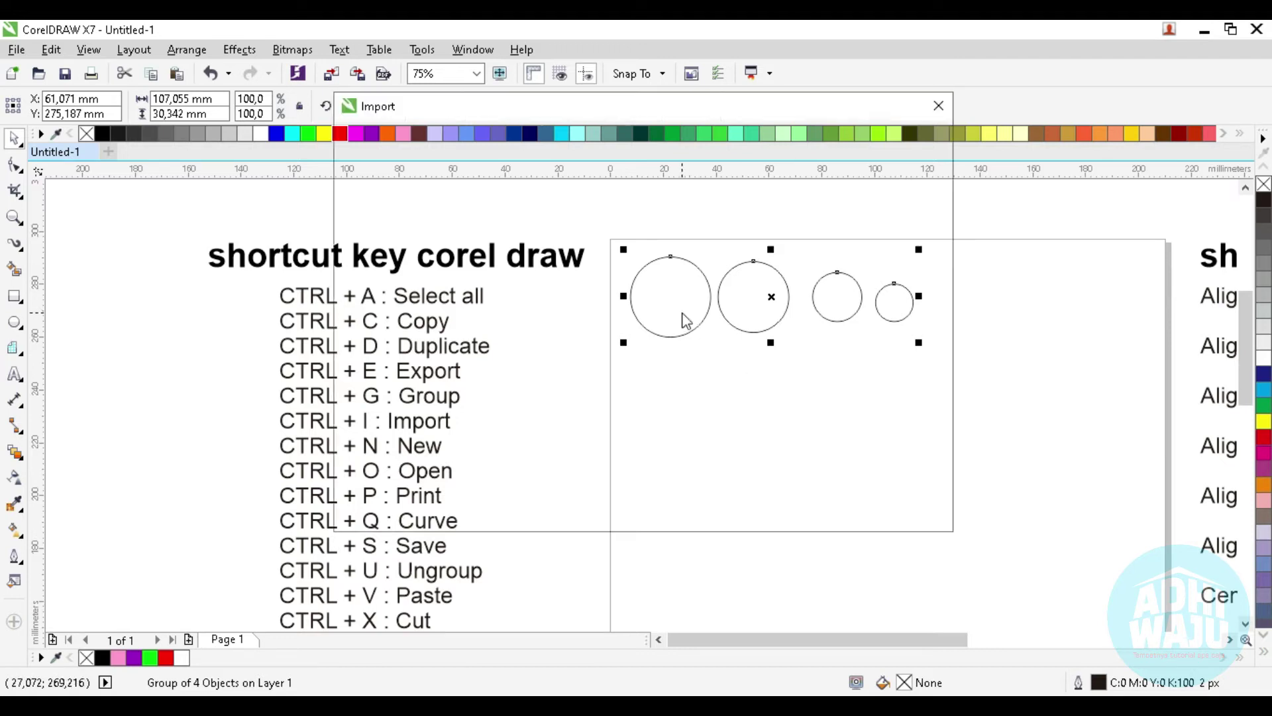
pyautogui.scroll(-1, 628, 407)
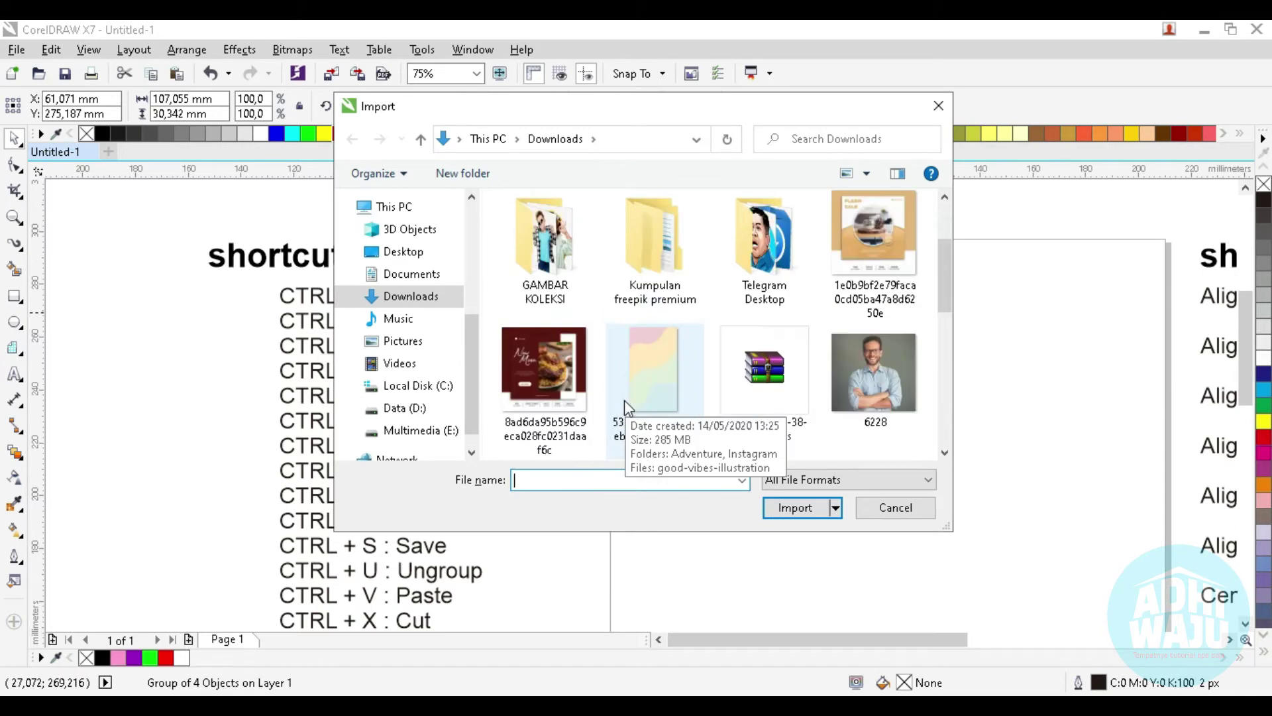
pyautogui.click(515, 371)
pyautogui.click(647, 386)
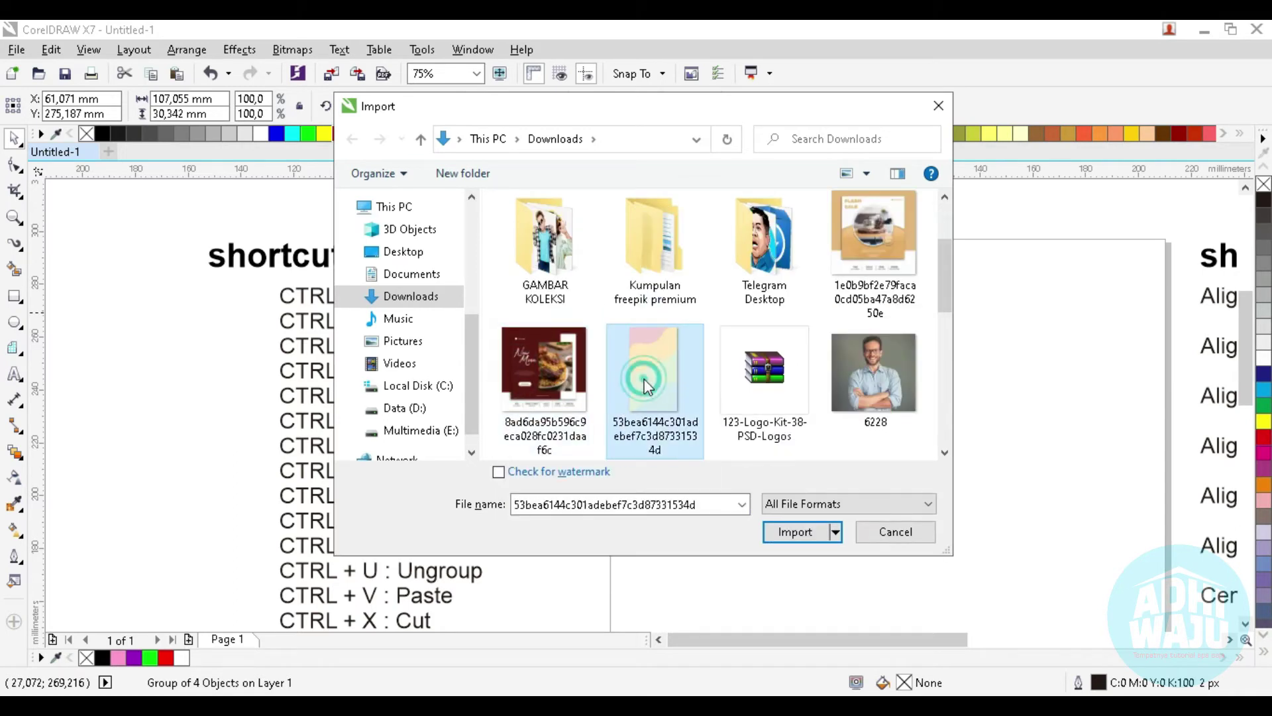
pyautogui.click(780, 536)
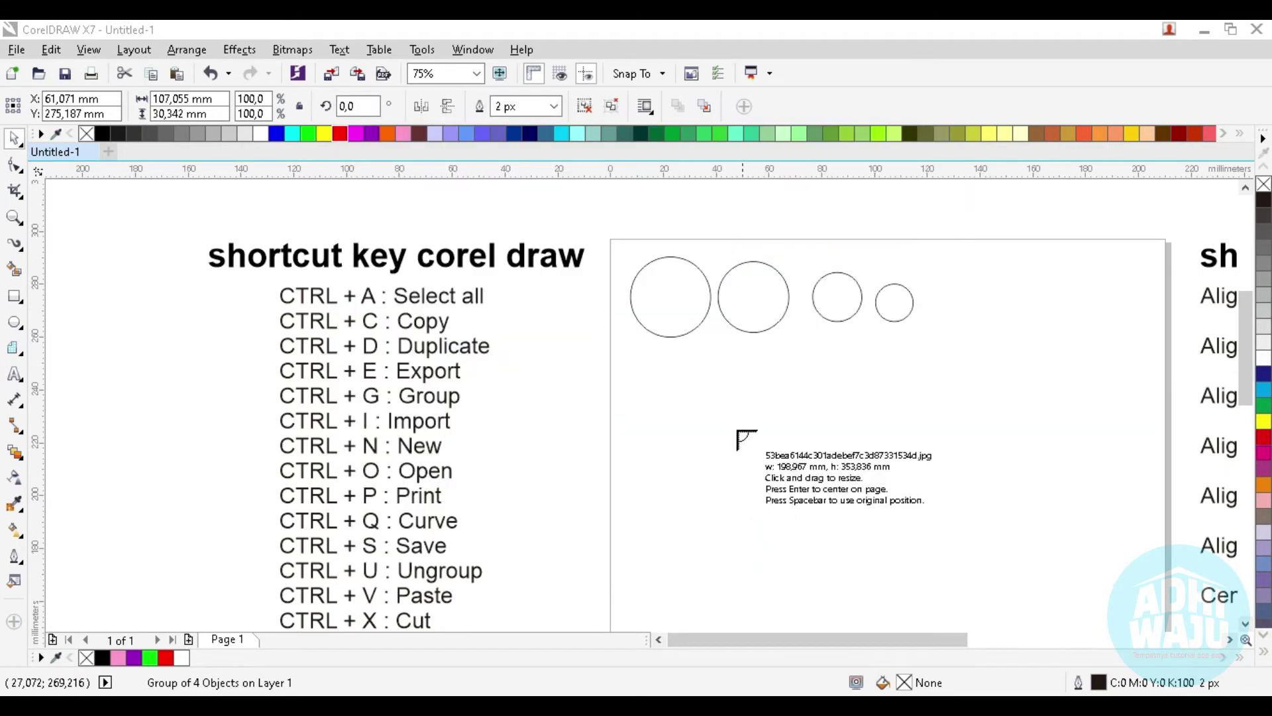
pyautogui.click(638, 369)
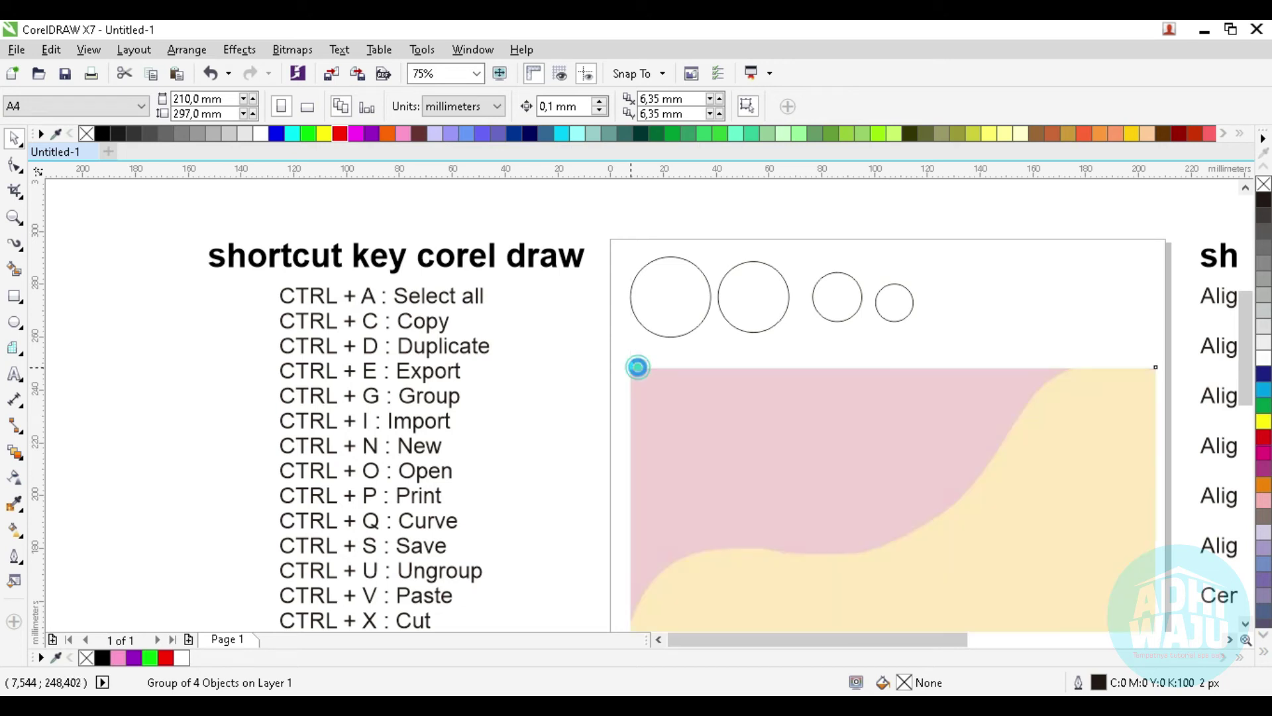
pyautogui.press('F3')
pyautogui.press('F3')
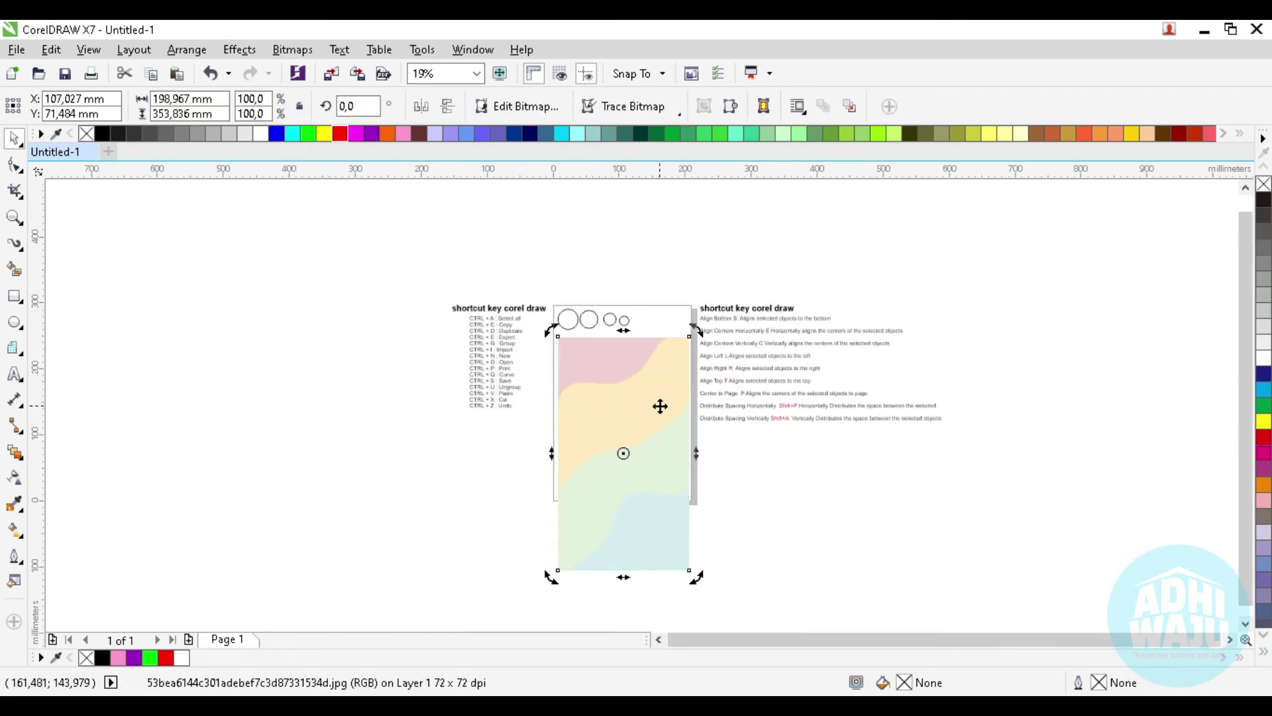
pyautogui.press('Delete')
pyautogui.scroll(1, 559, 343)
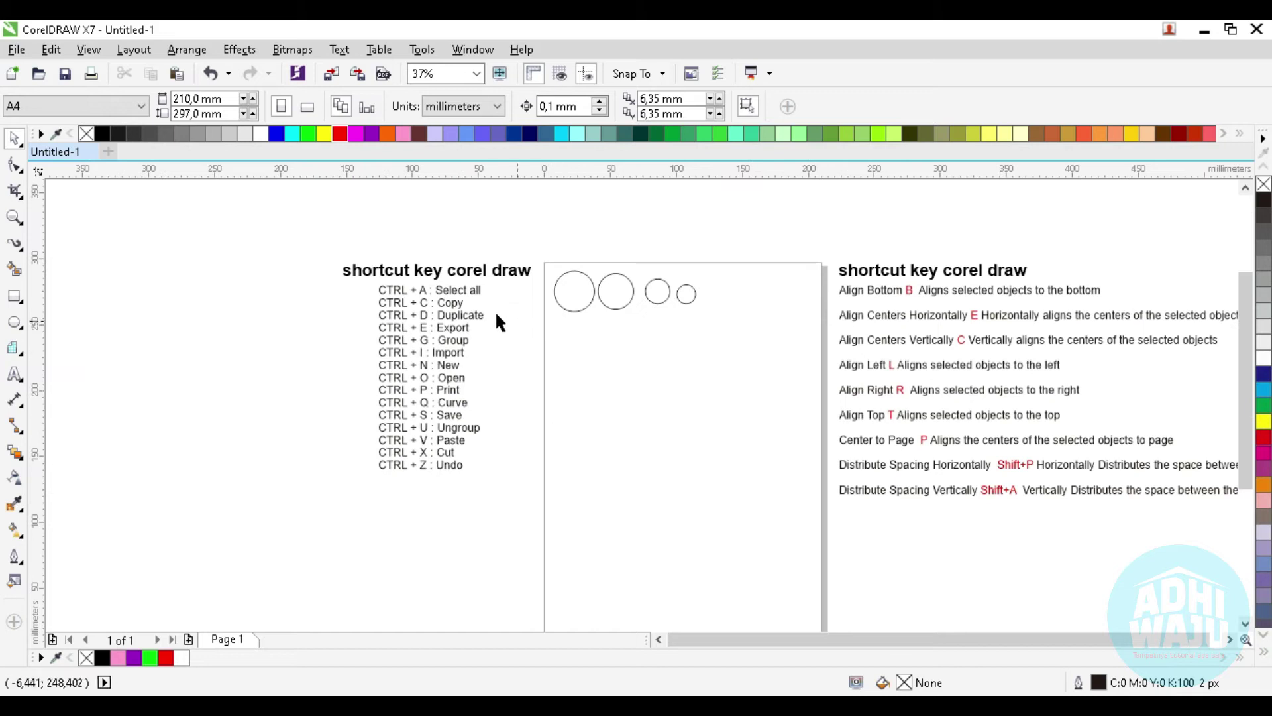
pyautogui.scroll(1, 495, 310)
pyautogui.click(637, 305)
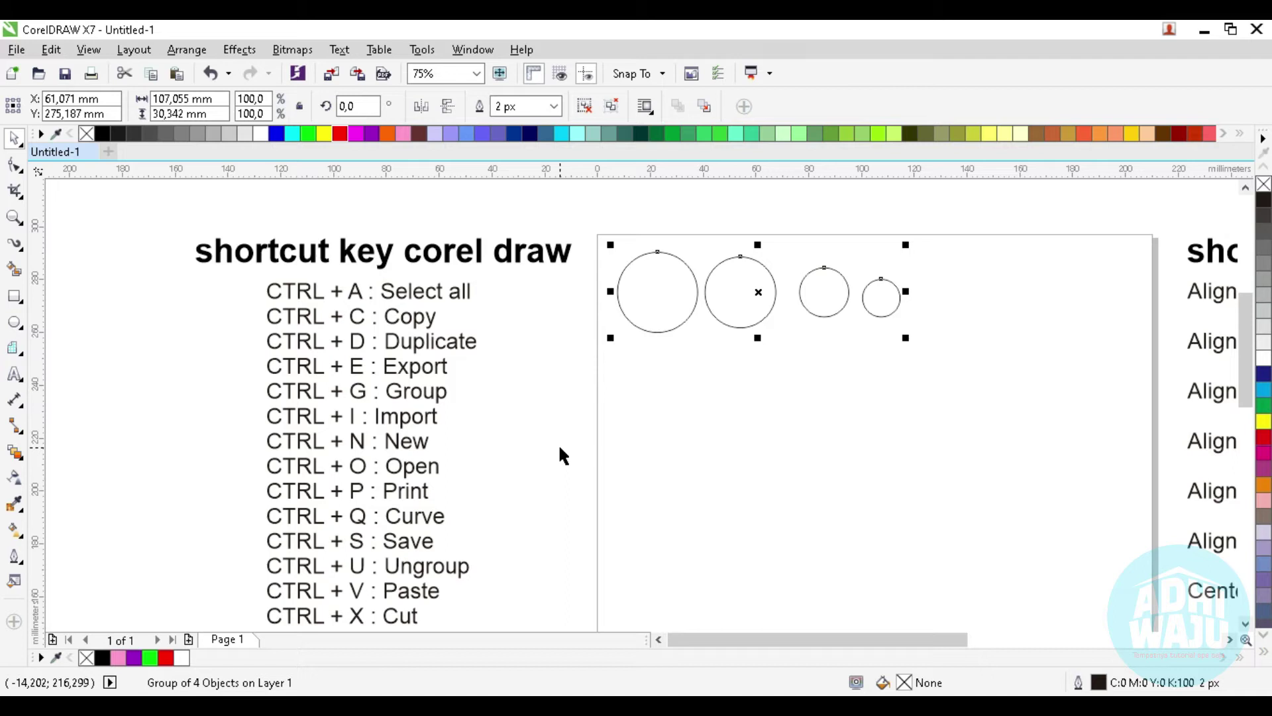
pyautogui.hotkey('ctrl', 'n')
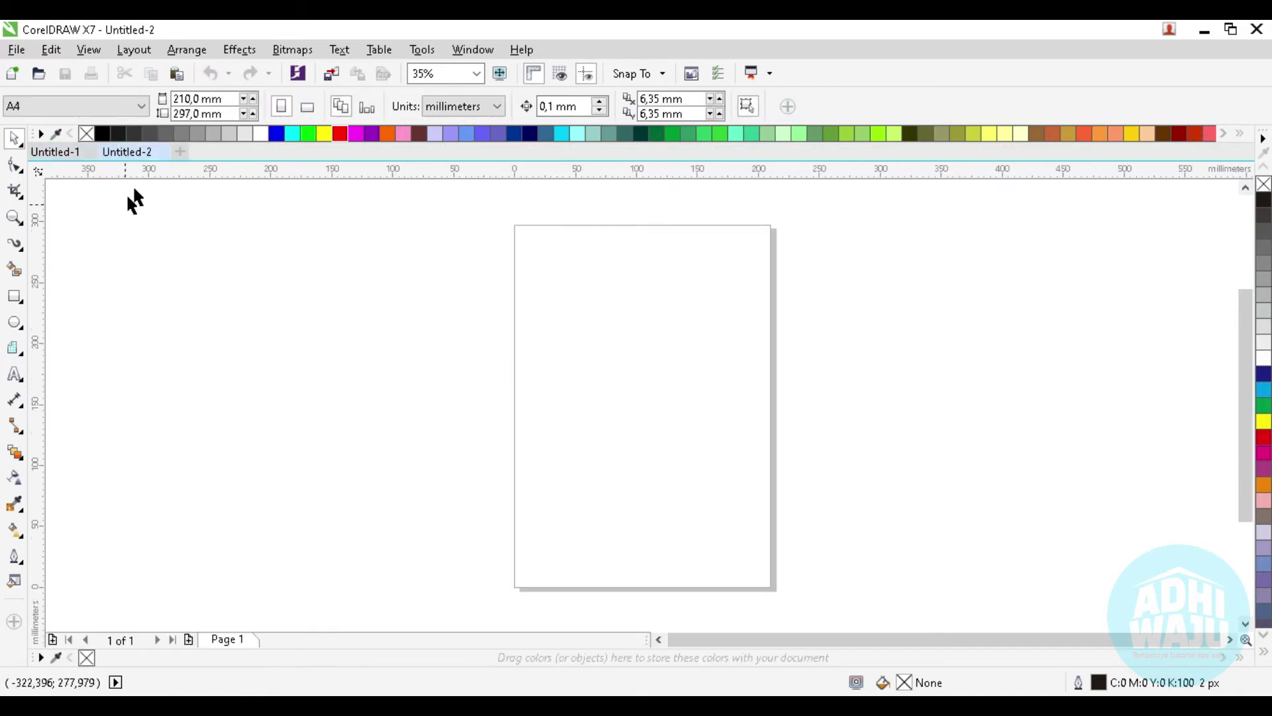
pyautogui.moveTo(55, 151)
pyautogui.click(65, 159)
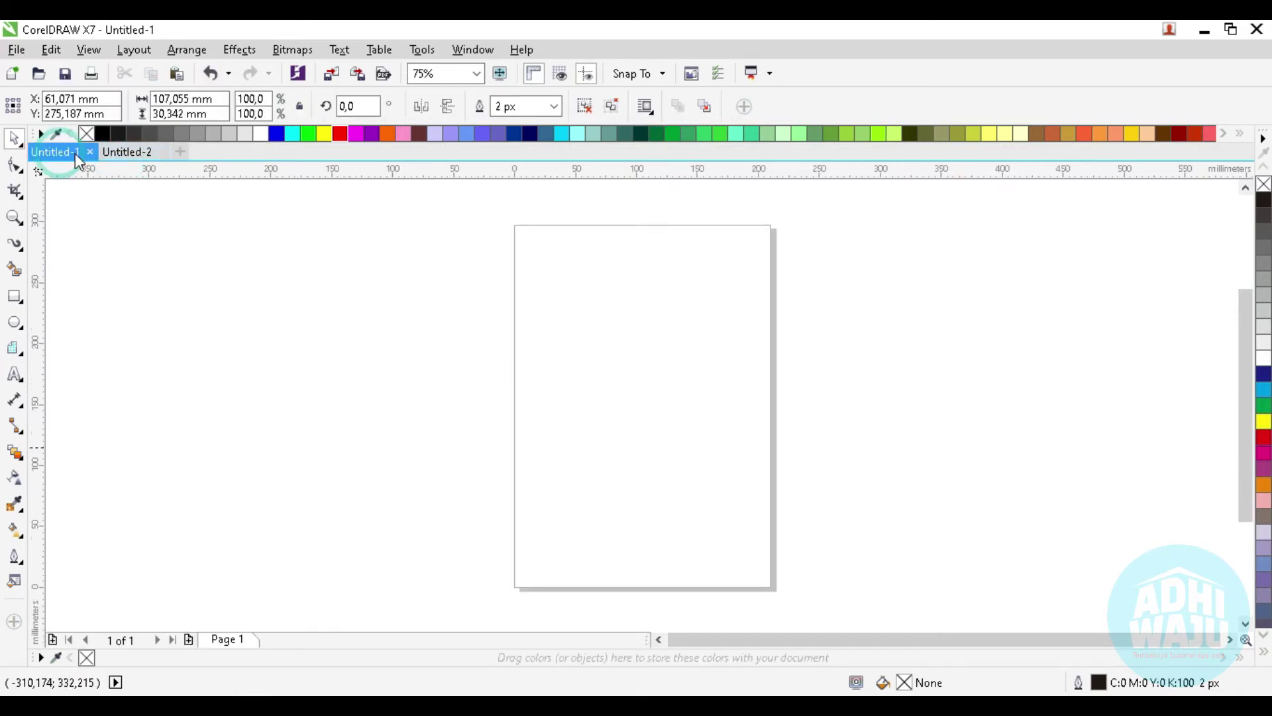
pyautogui.click(125, 156)
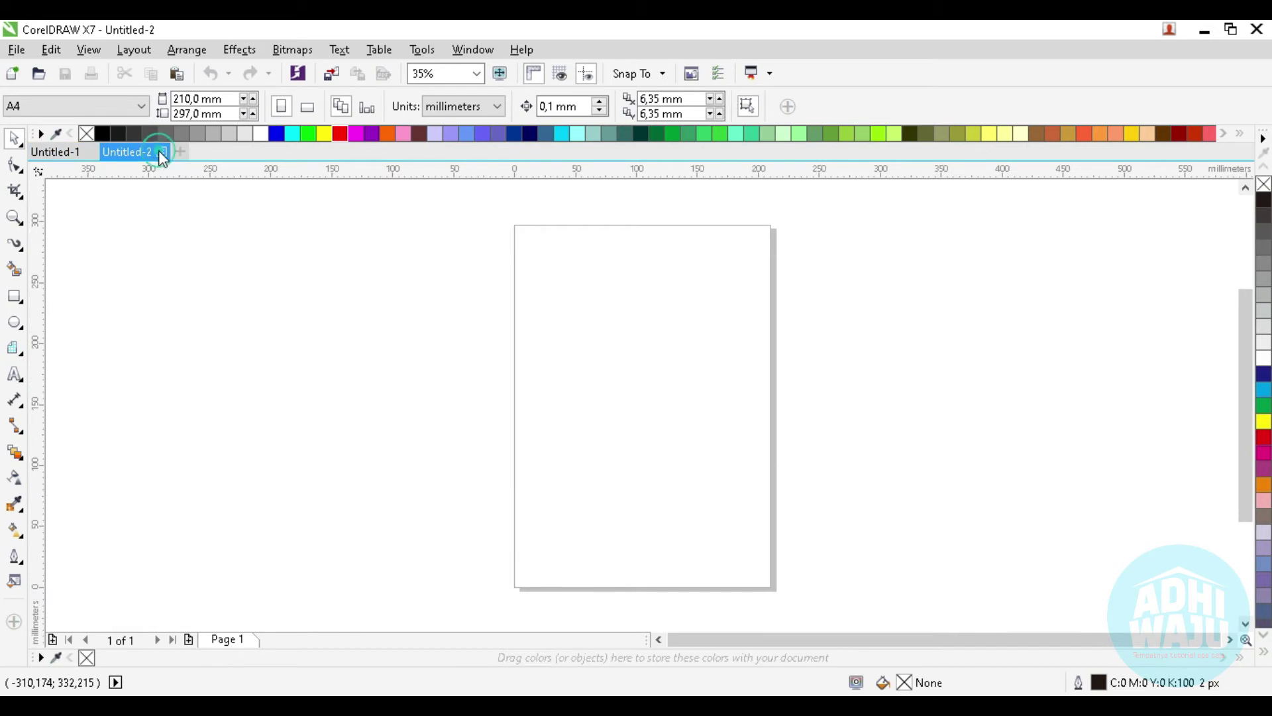
pyautogui.click(162, 153)
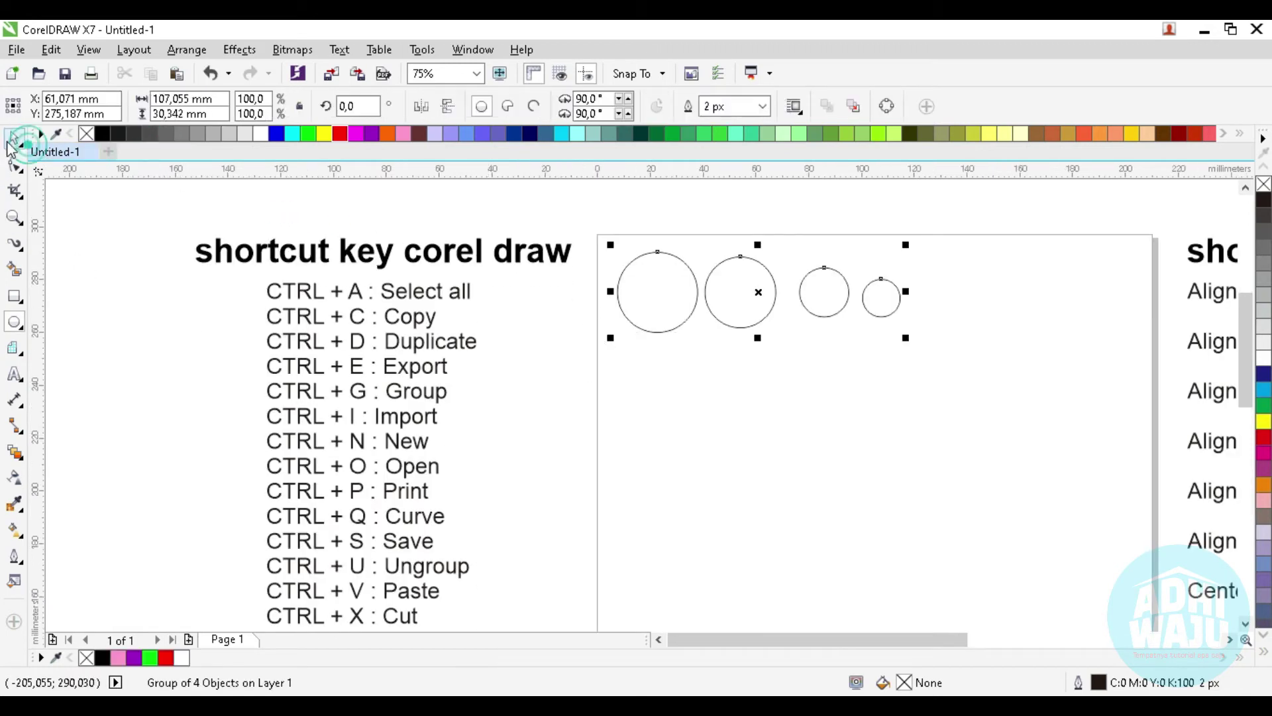
pyautogui.click(11, 140)
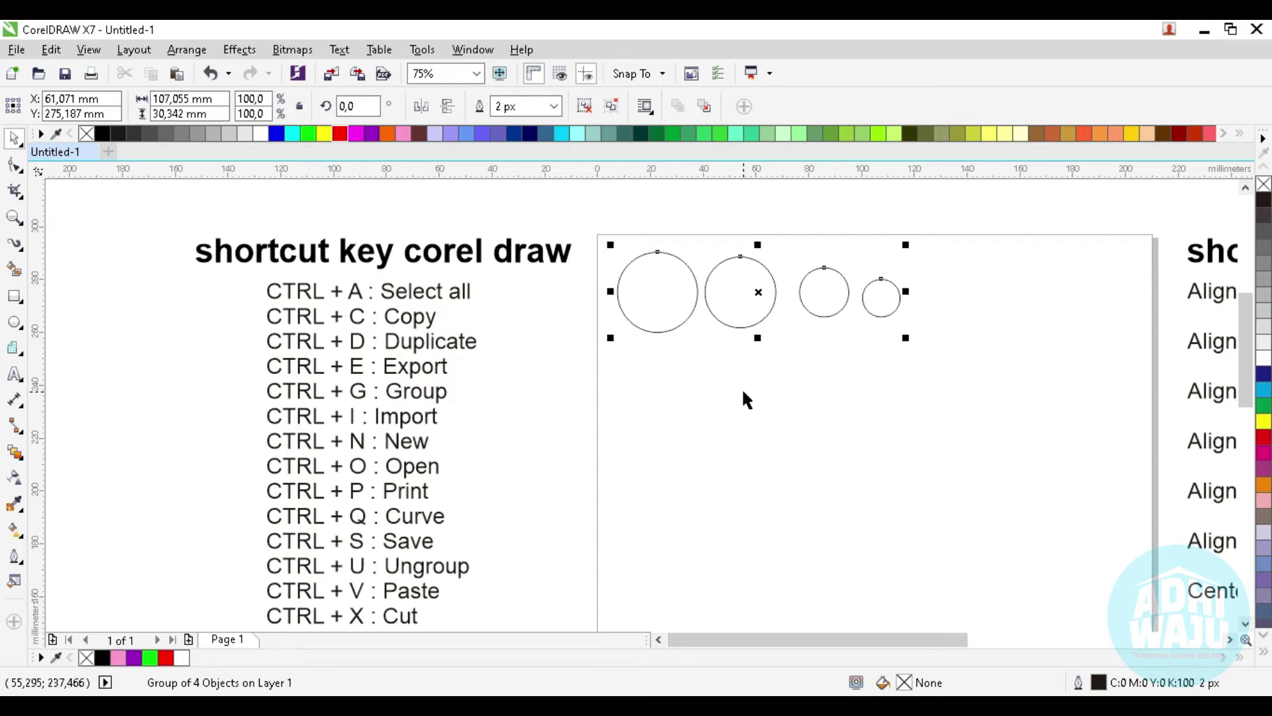
pyautogui.hotkey('ctrl', 'o')
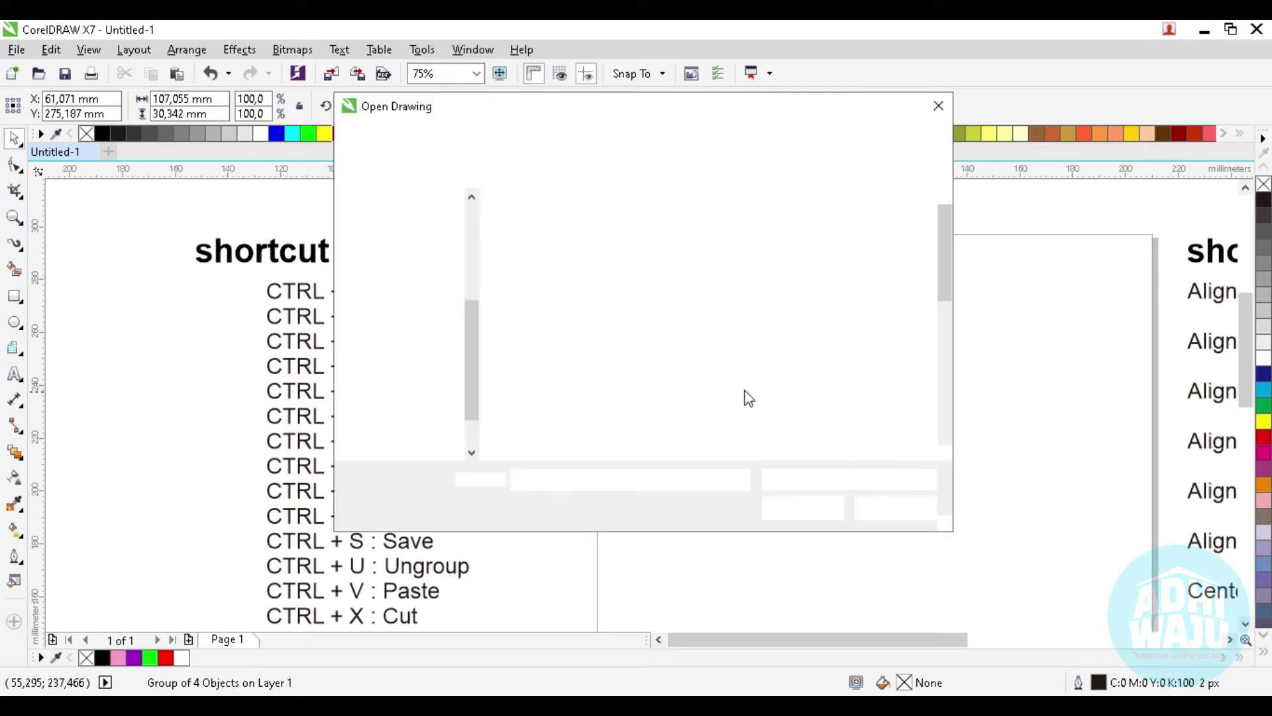
pyautogui.scroll(1, 375, 284)
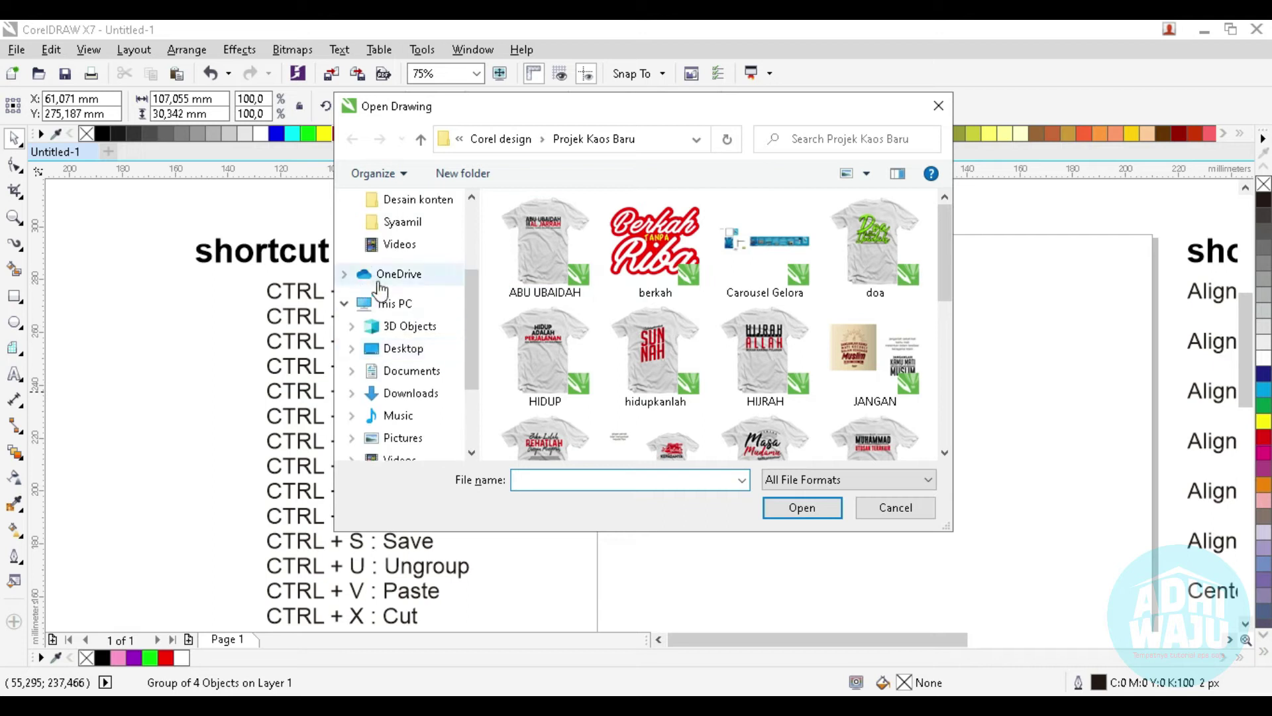
pyautogui.scroll(1, 397, 272)
pyautogui.click(402, 267)
pyautogui.scroll(1, 402, 258)
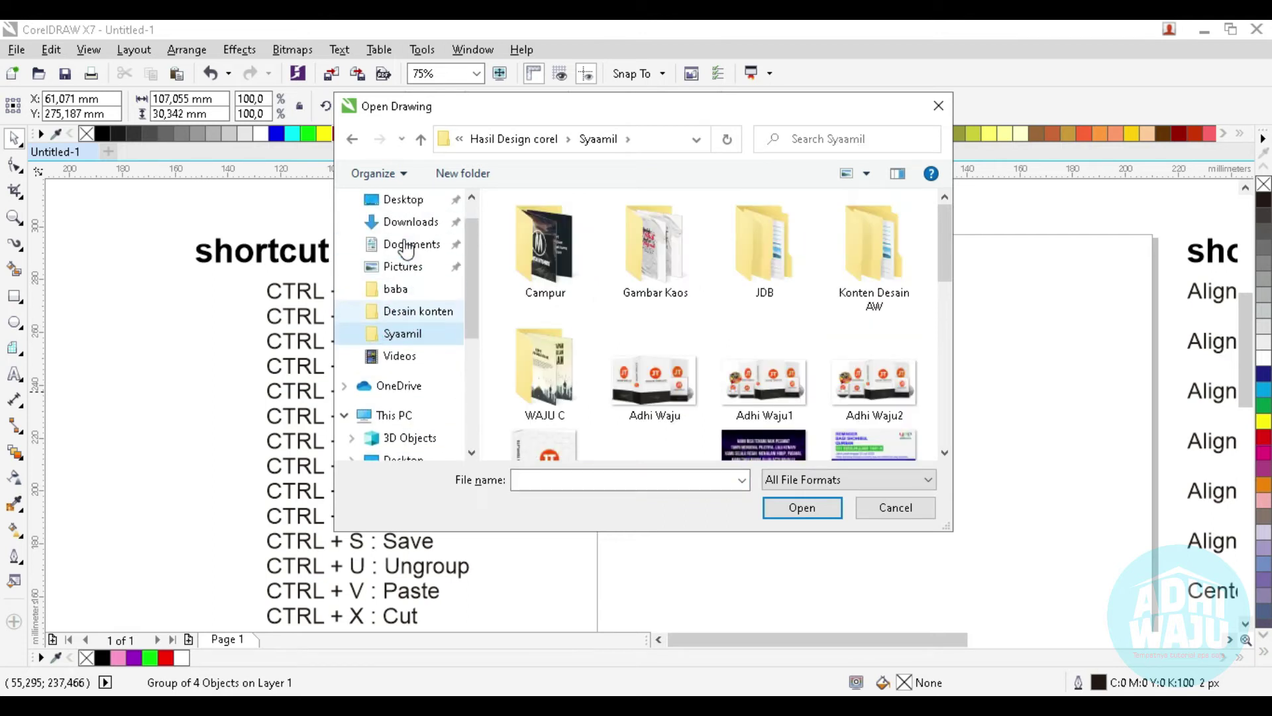
pyautogui.click(406, 225)
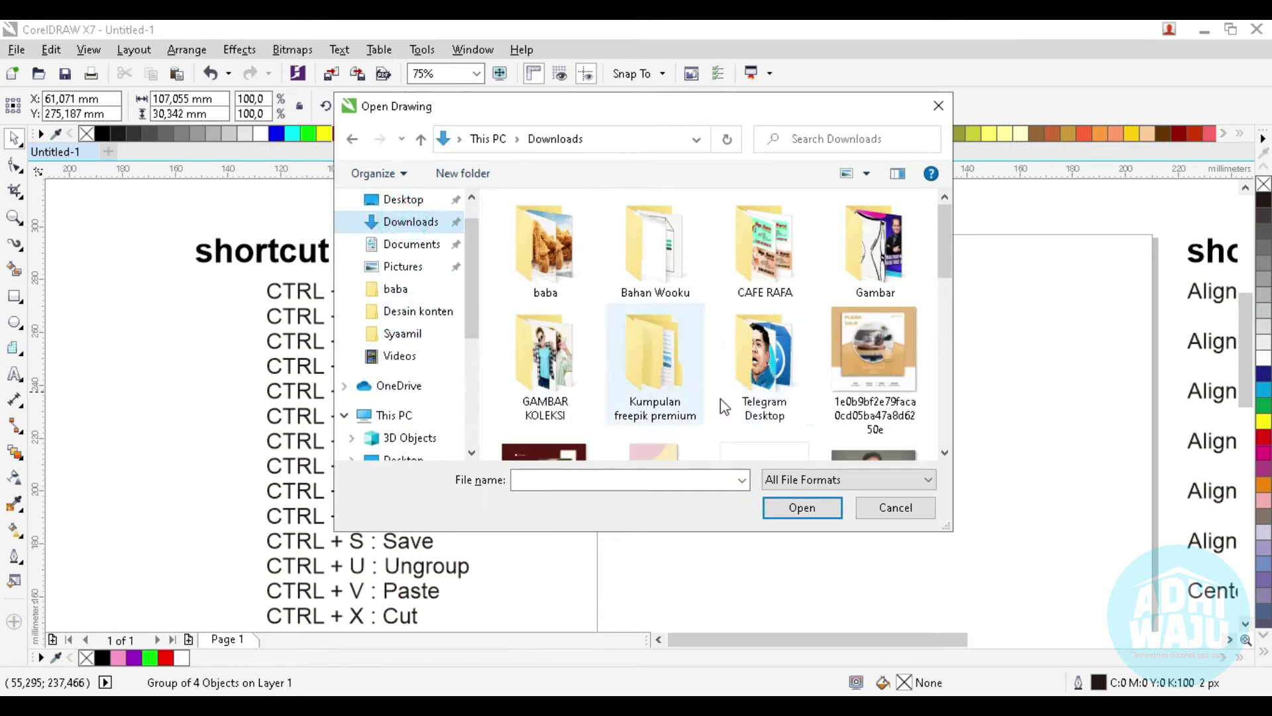
pyautogui.click(890, 510)
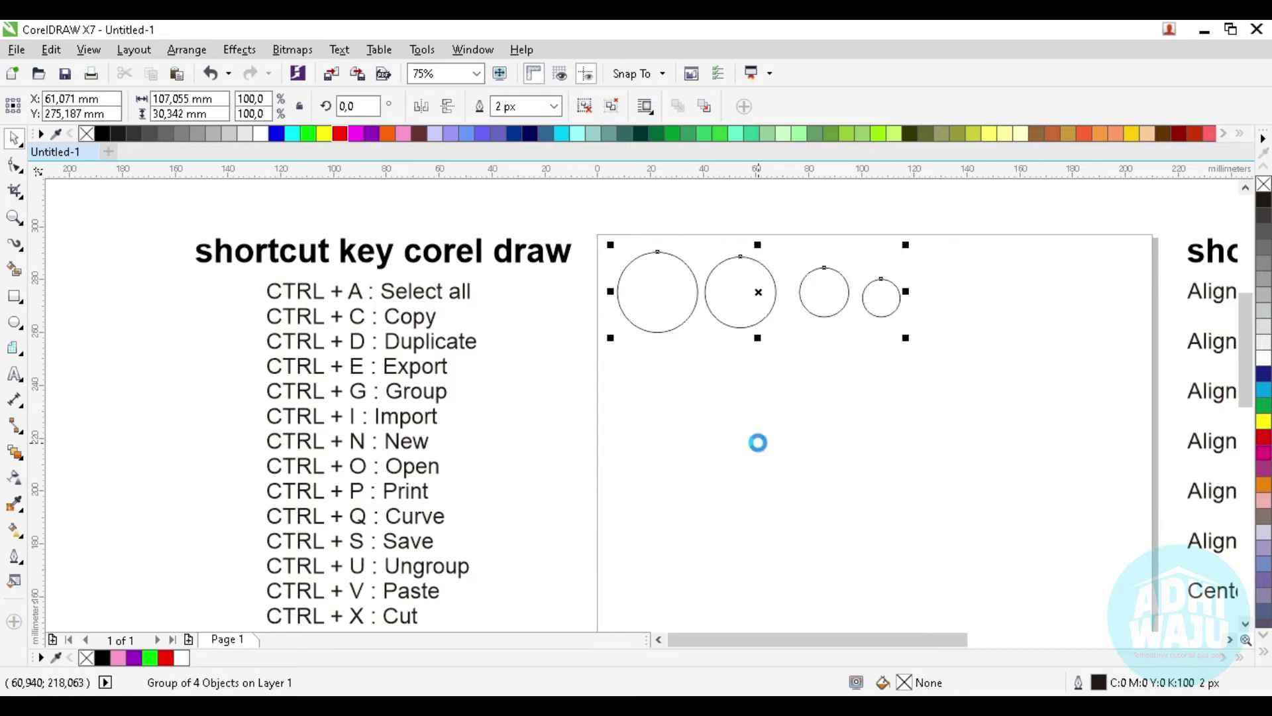
pyautogui.hotkey('ctrl', 'p')
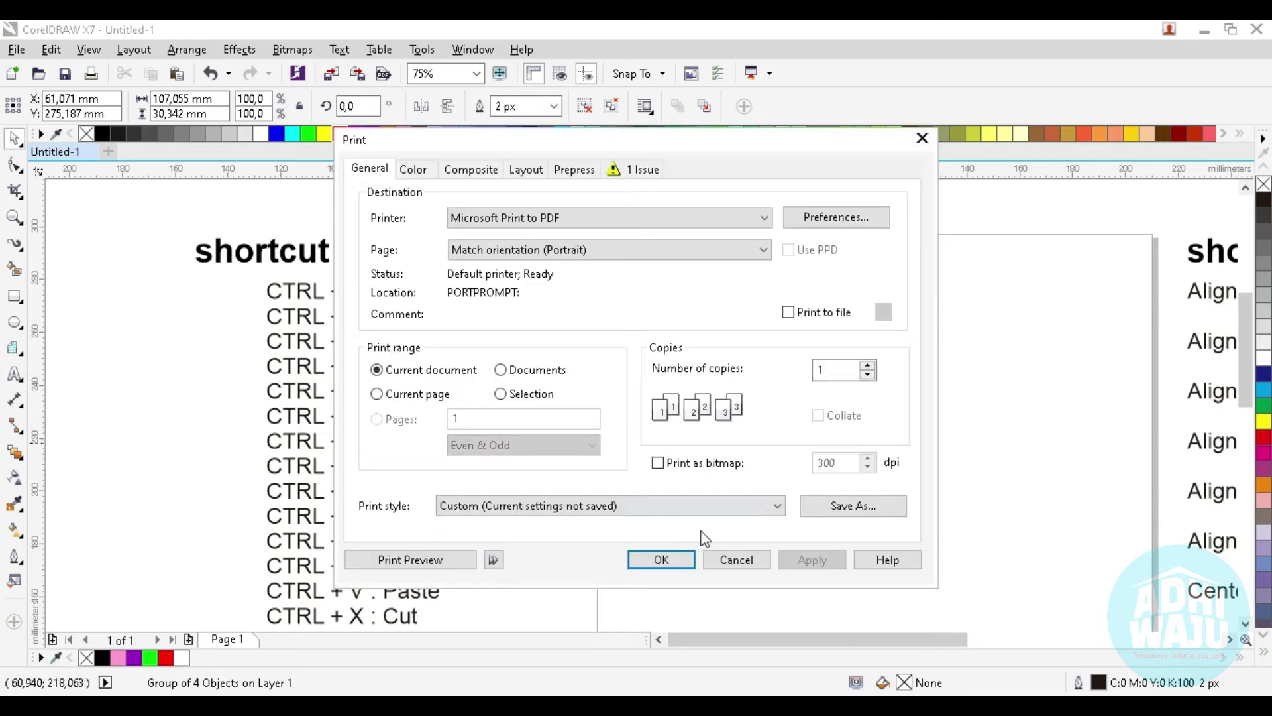
pyautogui.click(735, 561)
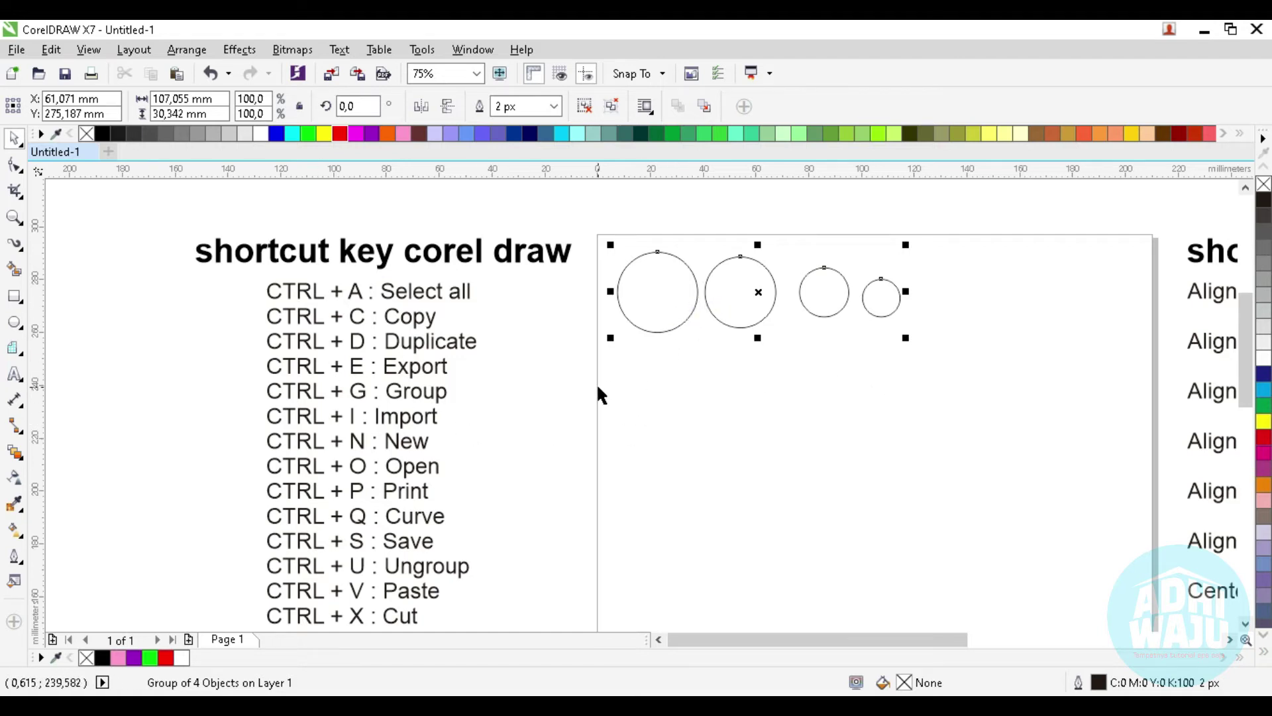
pyautogui.scroll(2, 776, 260)
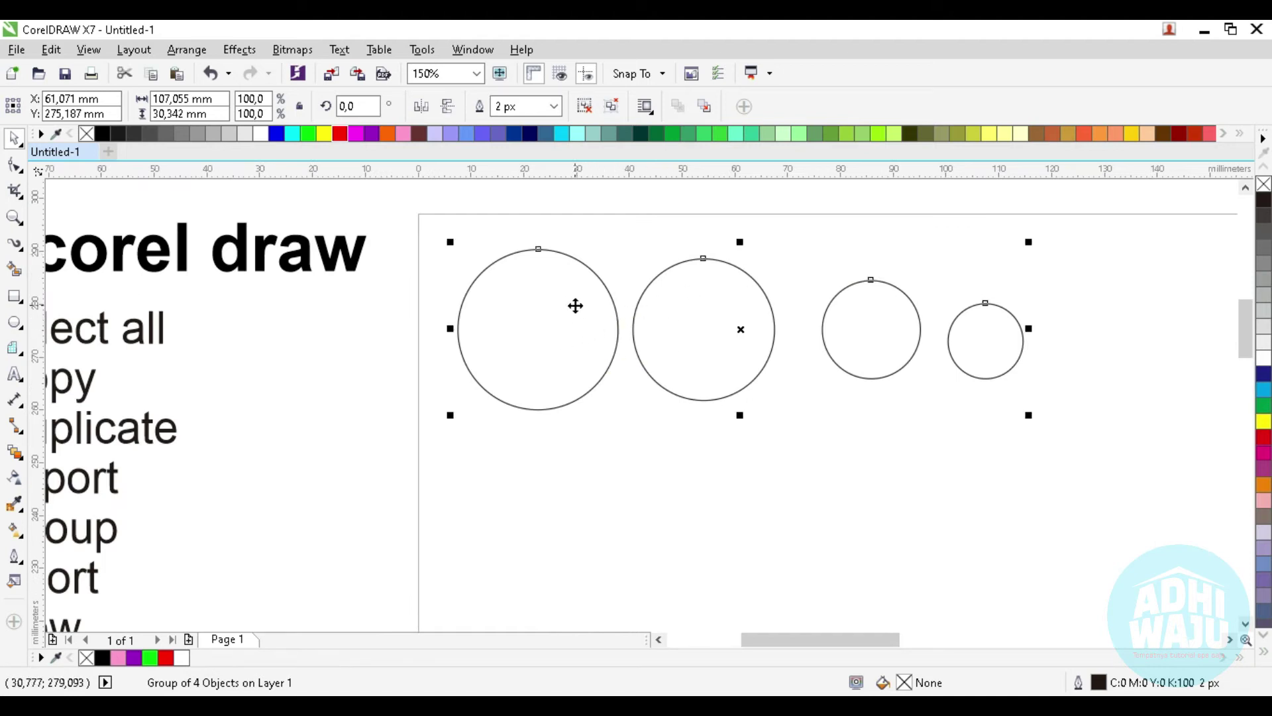
pyautogui.hotkey('ctrl', 'z')
pyautogui.click(587, 106)
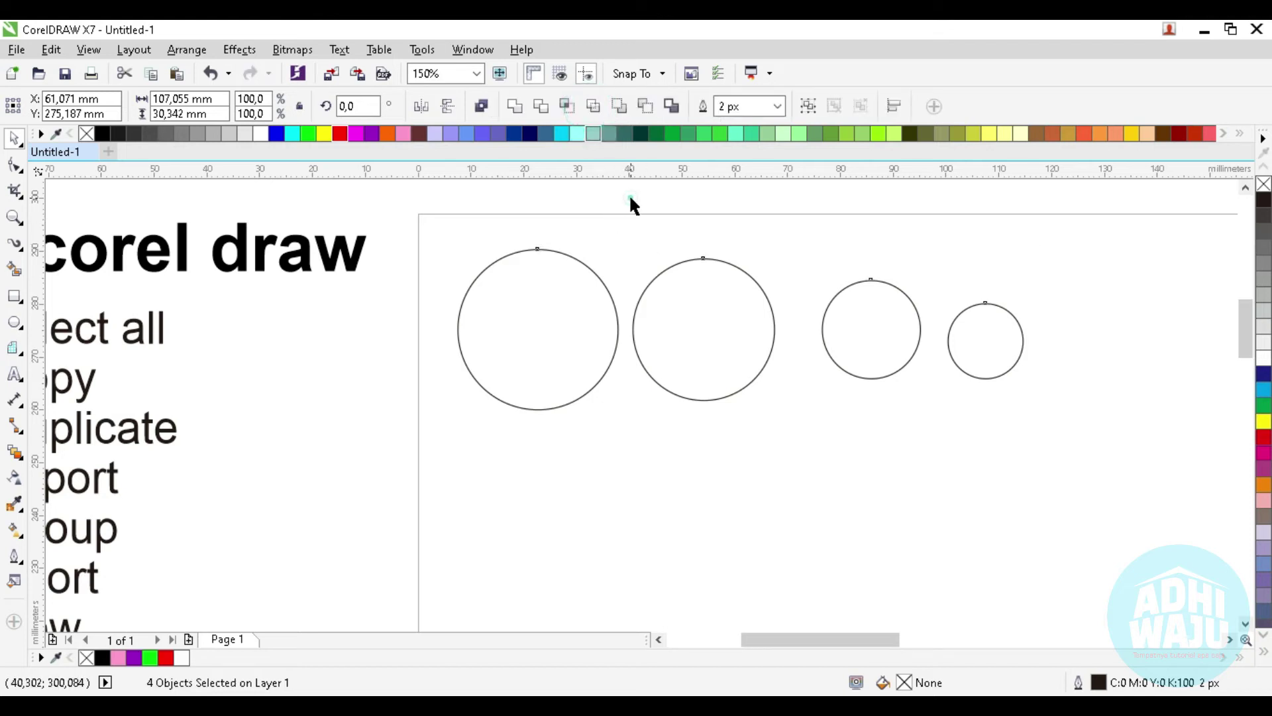
pyautogui.click(629, 193)
pyautogui.click(574, 291)
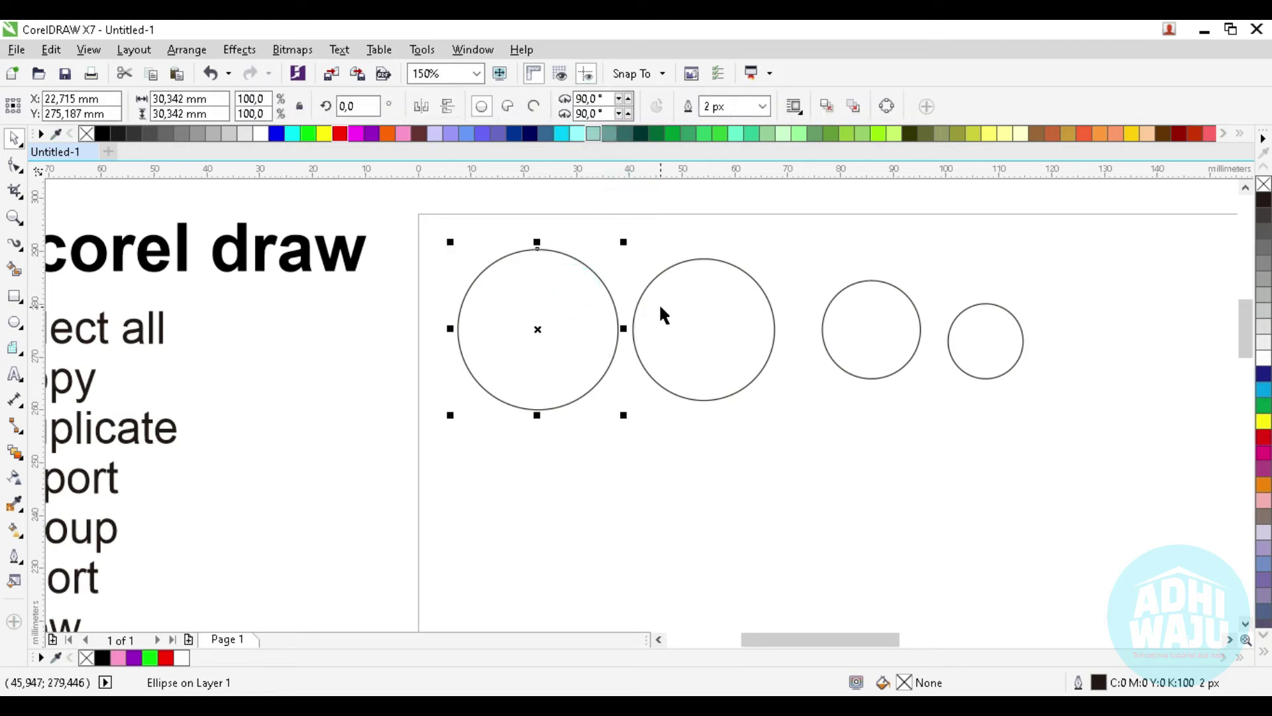
pyautogui.click(507, 265)
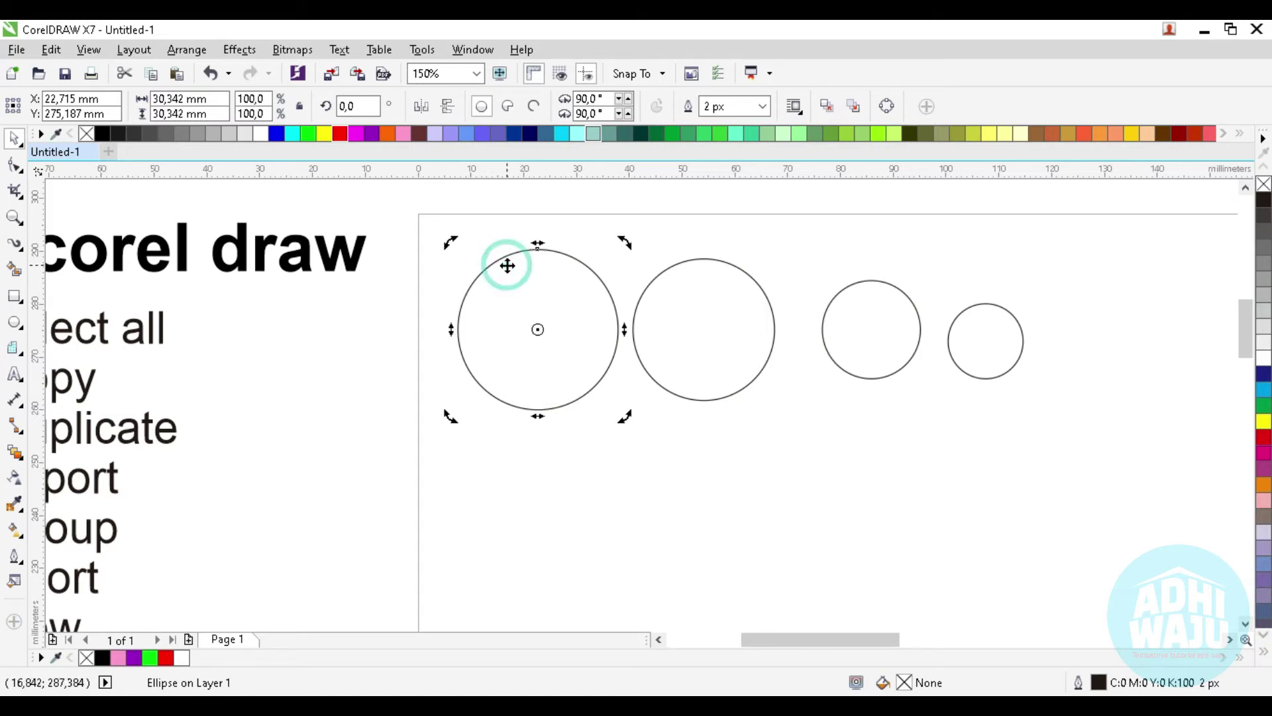
pyautogui.click(15, 165)
pyautogui.moveTo(538, 249); pyautogui.dragTo(627, 311)
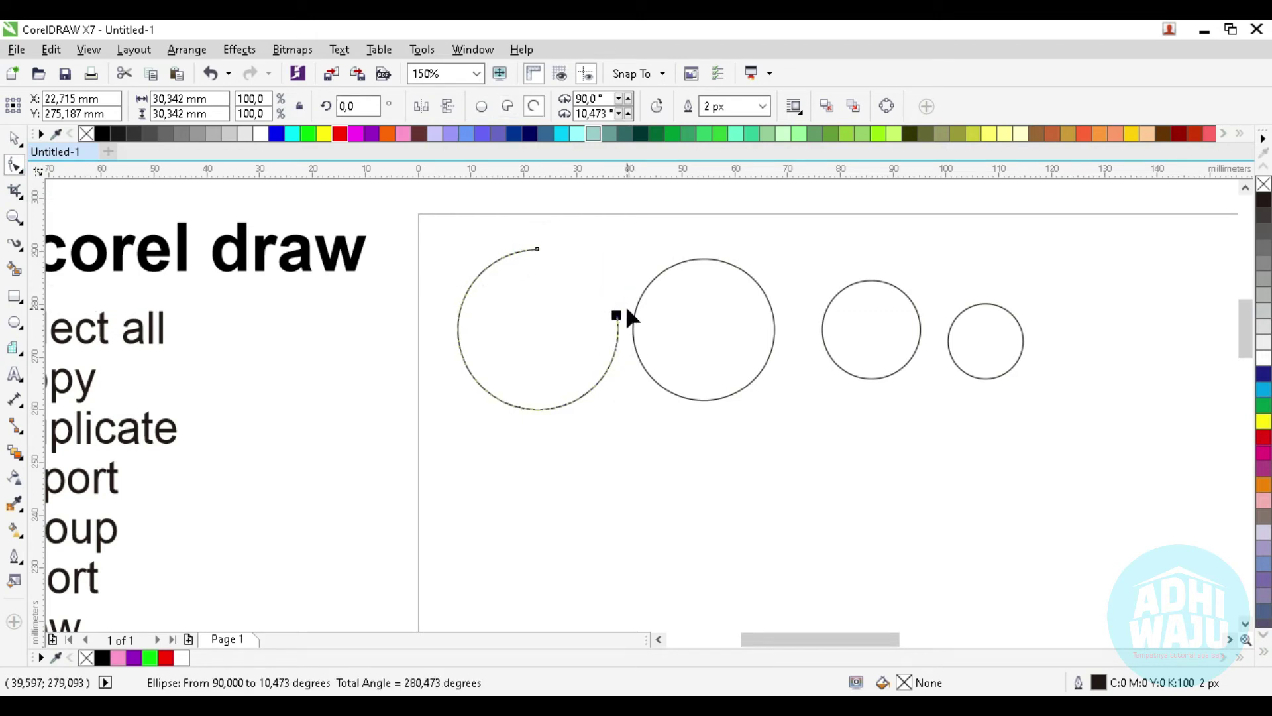
pyautogui.hotkey('ctrl', 'z')
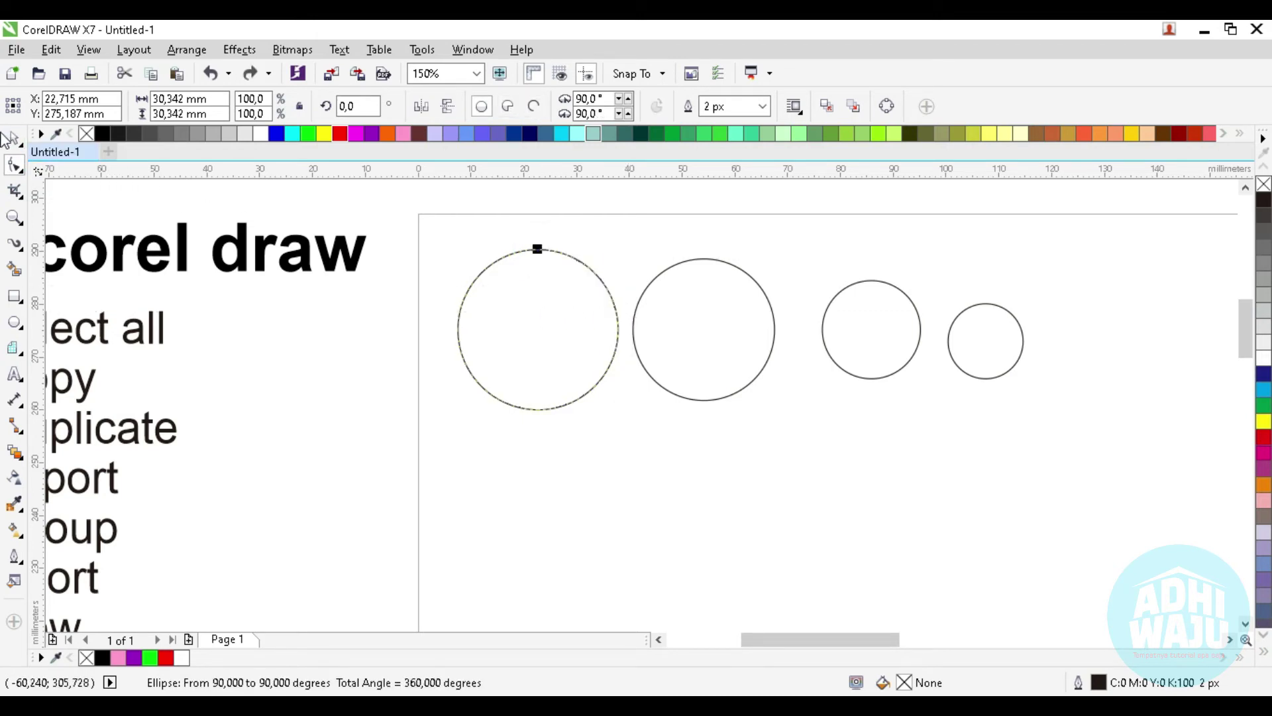
pyautogui.click(11, 140)
# Step: Draw a square below the first circle with corners rounded to about 2 mm
pyautogui.click(14, 296)
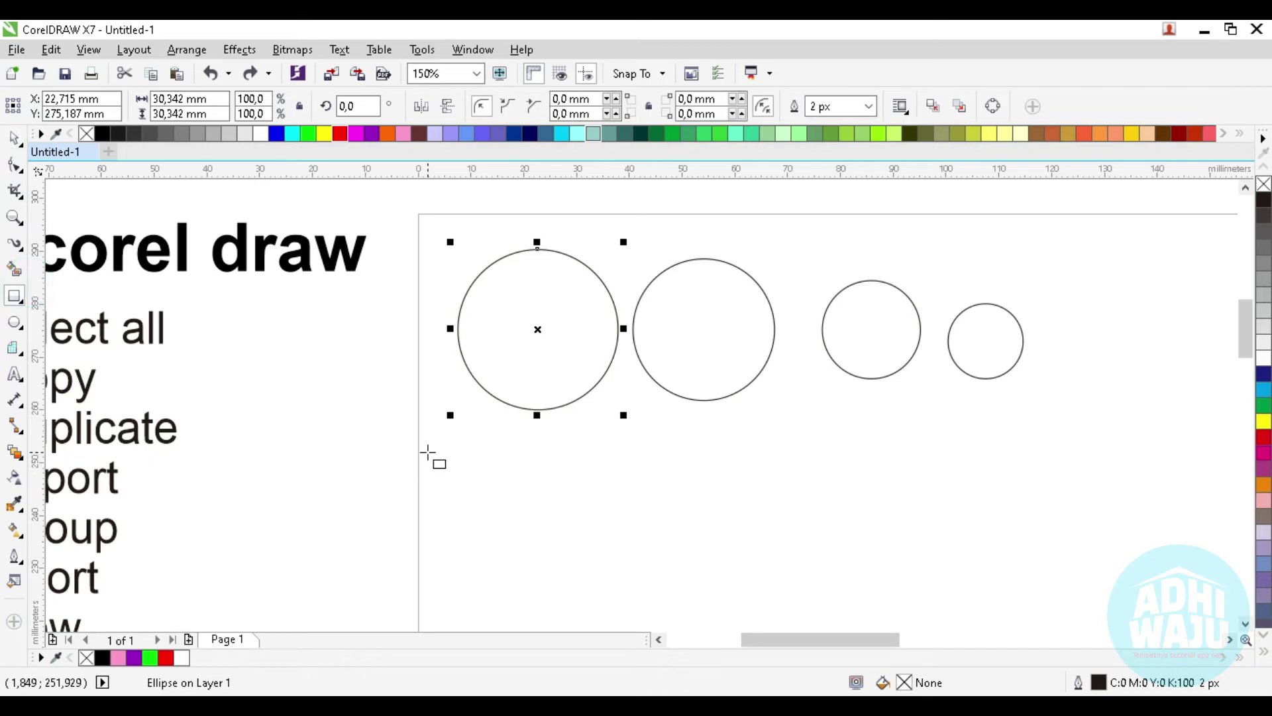
pyautogui.moveTo(427, 452); pyautogui.dragTo(550, 574)
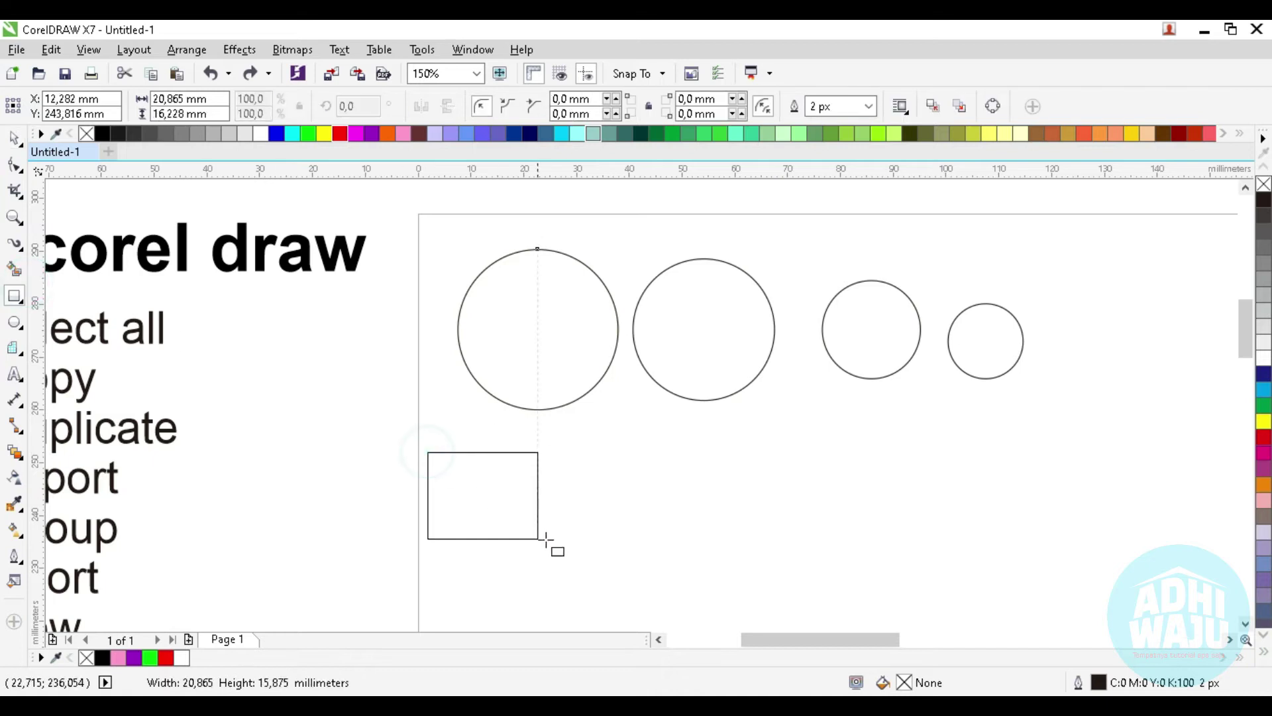
pyautogui.click(14, 165)
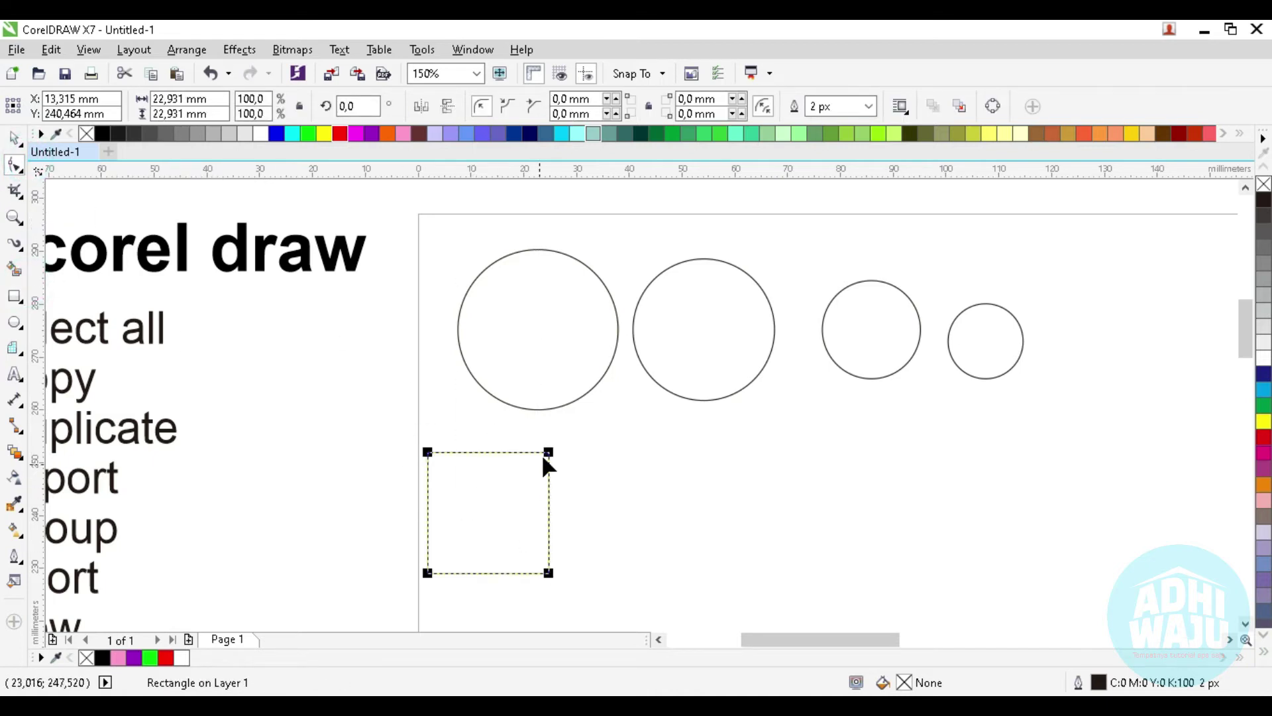
pyautogui.moveTo(544, 456)
pyautogui.mouseDown()
pyautogui.moveTo(533, 438)
pyautogui.moveTo(480, 420)
pyautogui.mouseUp()
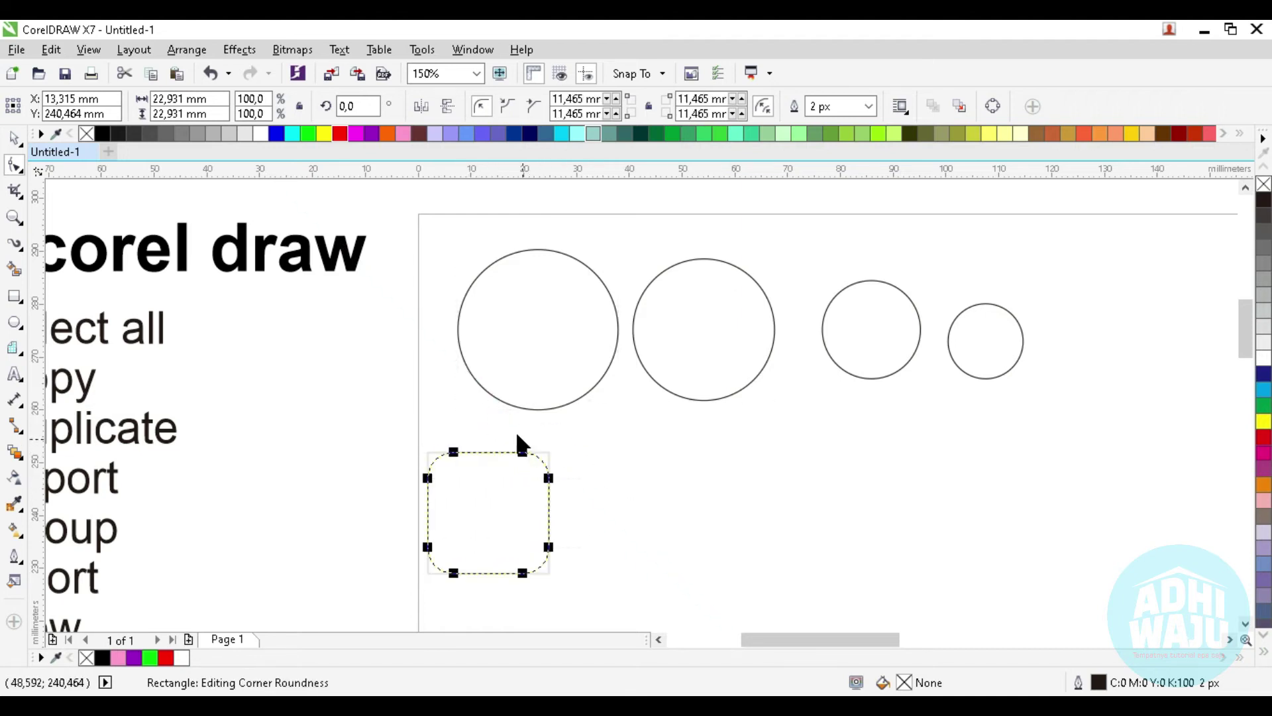
pyautogui.moveTo(479, 420); pyautogui.dragTo(542, 432)
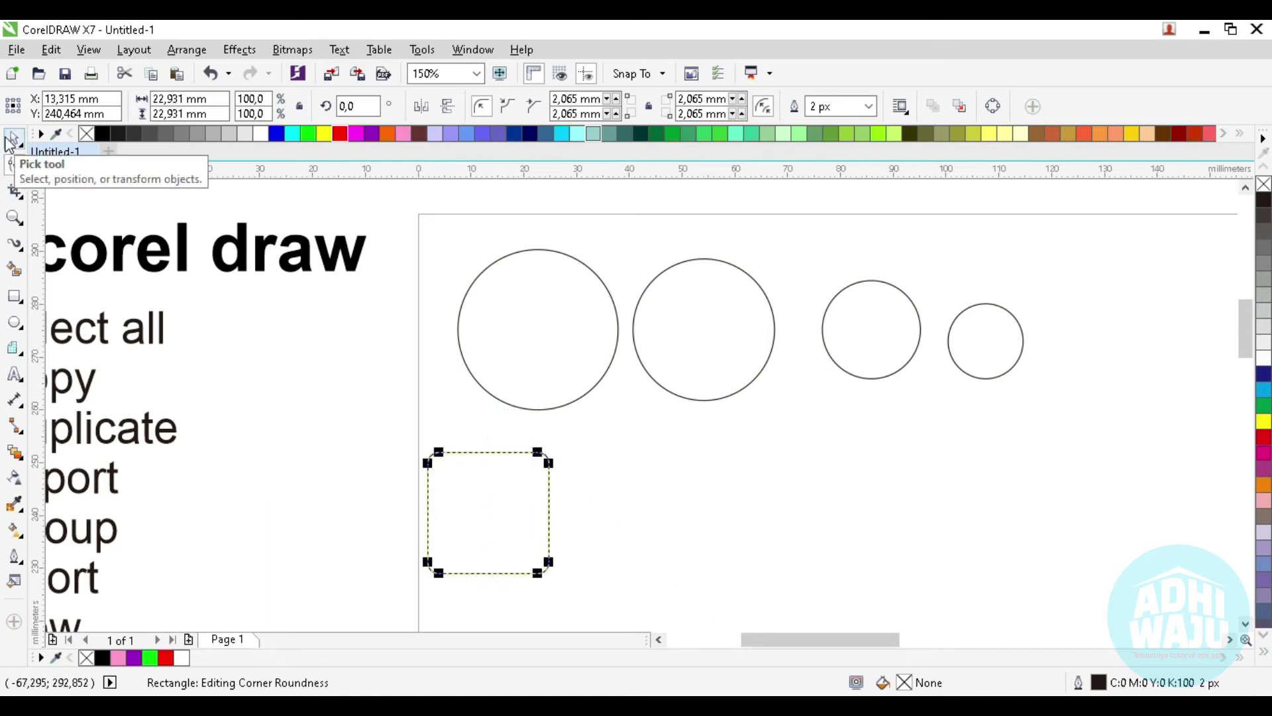
# Step: Convert the rounded square to curves and drag its top nodes out of shape
pyautogui.hotkey('ctrl', 'q')
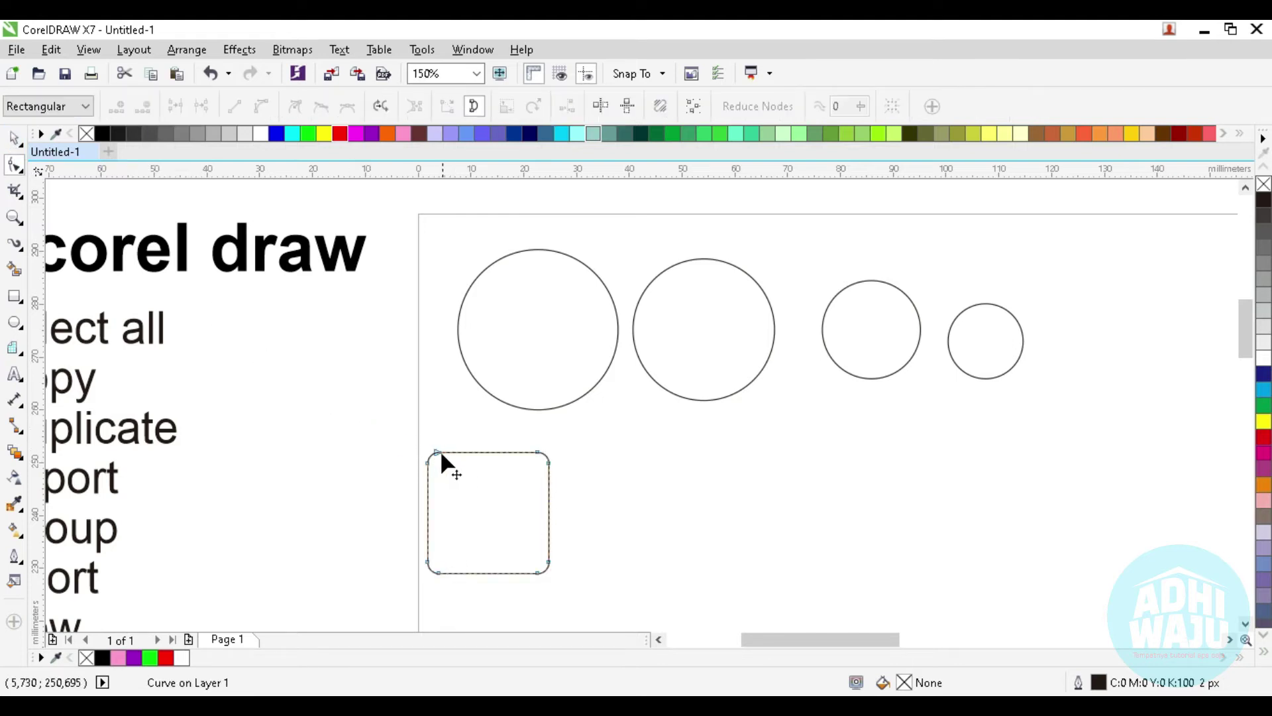
pyautogui.moveTo(437, 452); pyautogui.dragTo(487, 459)
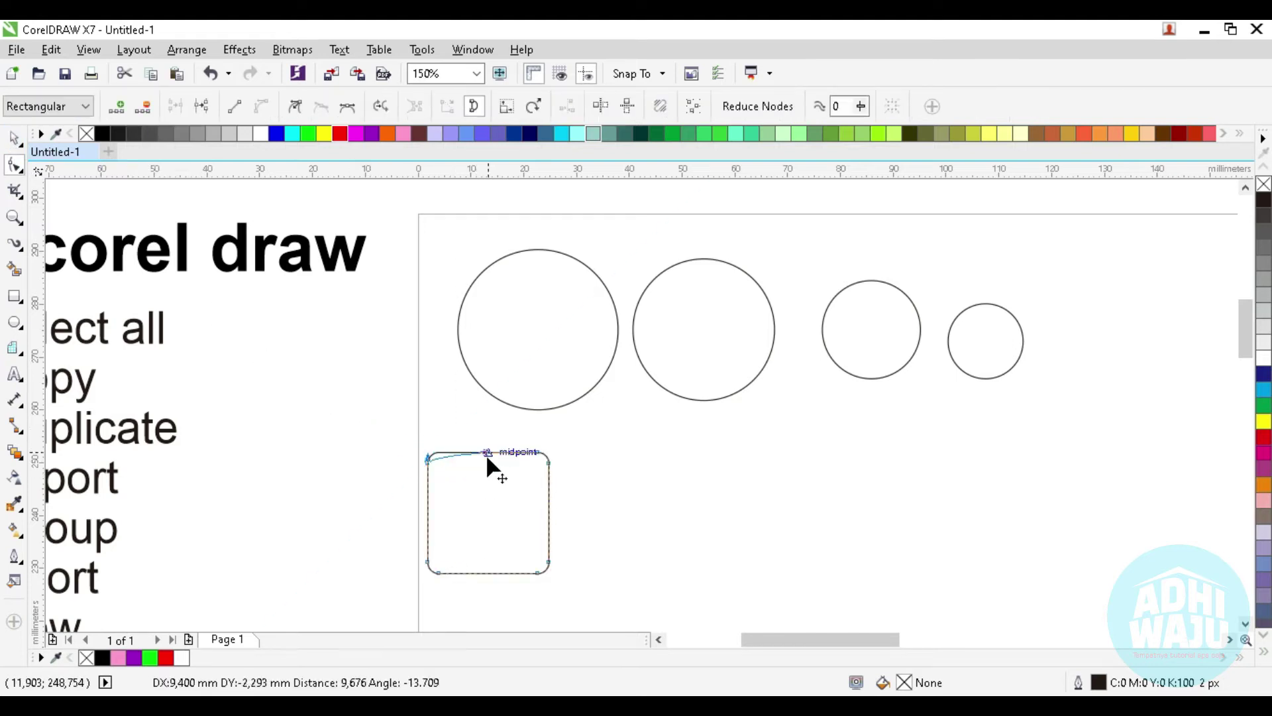
pyautogui.scroll(-2, 654, 355)
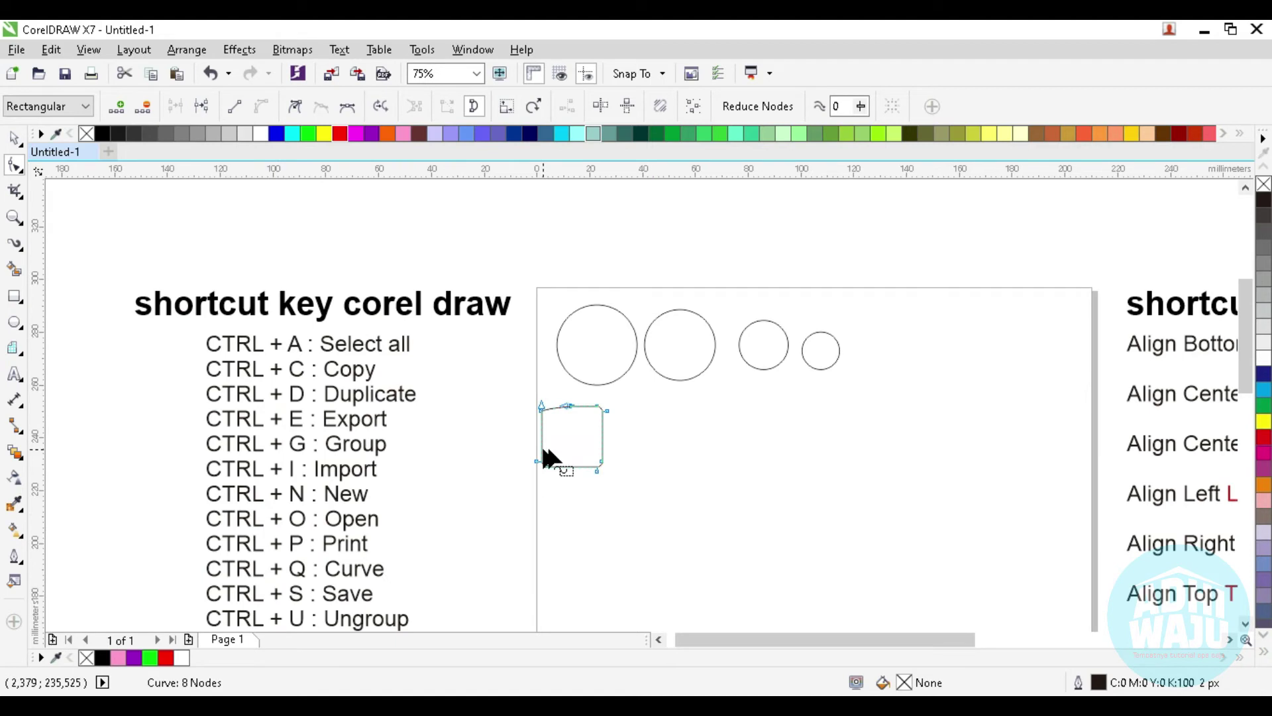
pyautogui.scroll(2, 599, 445)
pyautogui.scroll(2, 544, 359)
pyautogui.moveTo(534, 360)
pyautogui.mouseDown()
pyautogui.moveTo(515, 407)
pyautogui.moveTo(532, 359)
pyautogui.moveTo(609, 364)
pyautogui.moveTo(606, 471)
pyautogui.mouseUp()
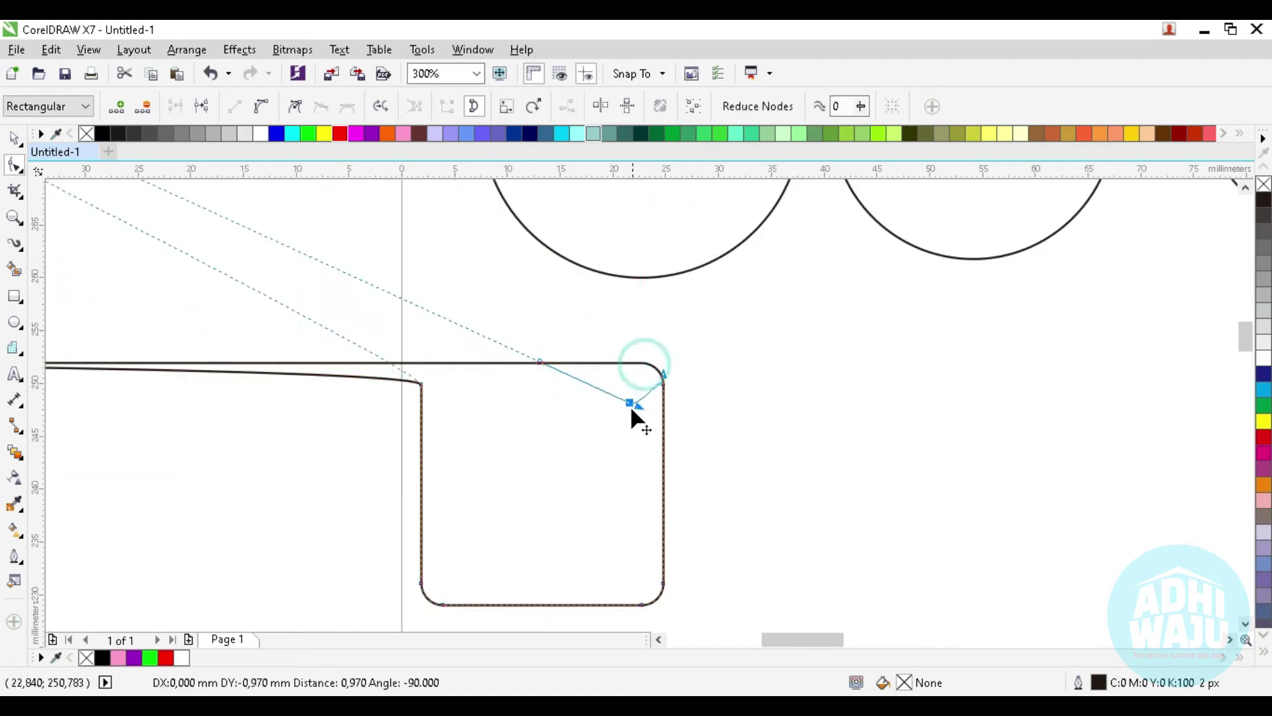
# Step: Delete the distorted curve and zoom out to view the whole page
pyautogui.click(14, 138)
pyautogui.press('Delete')
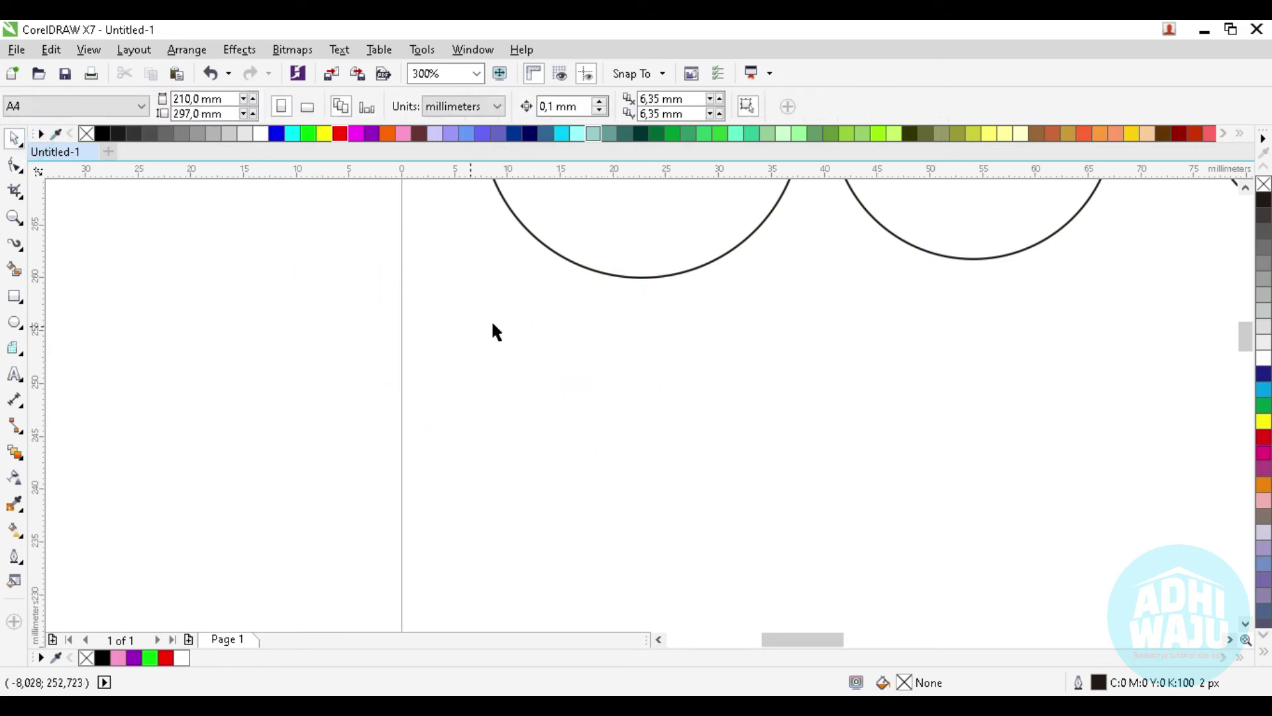
pyautogui.scroll(-2, 491, 325)
pyautogui.scroll(-2, 384, 364)
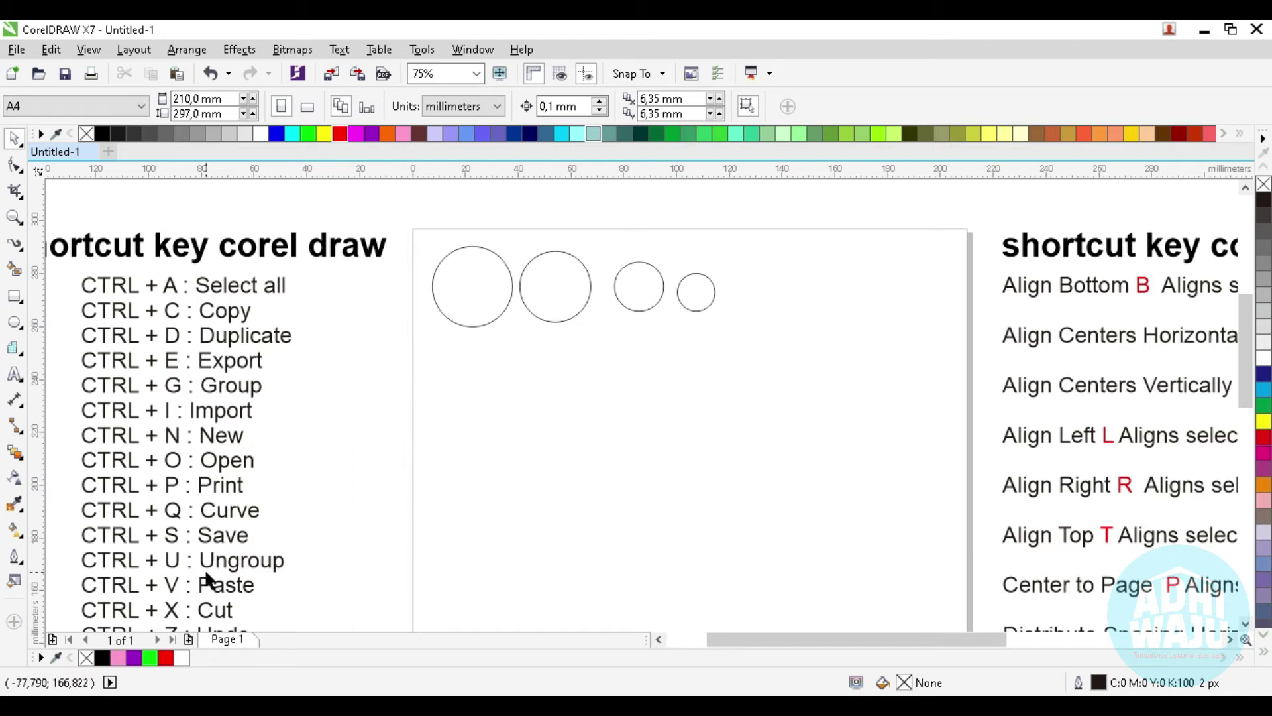
pyautogui.scroll(-2, 415, 358)
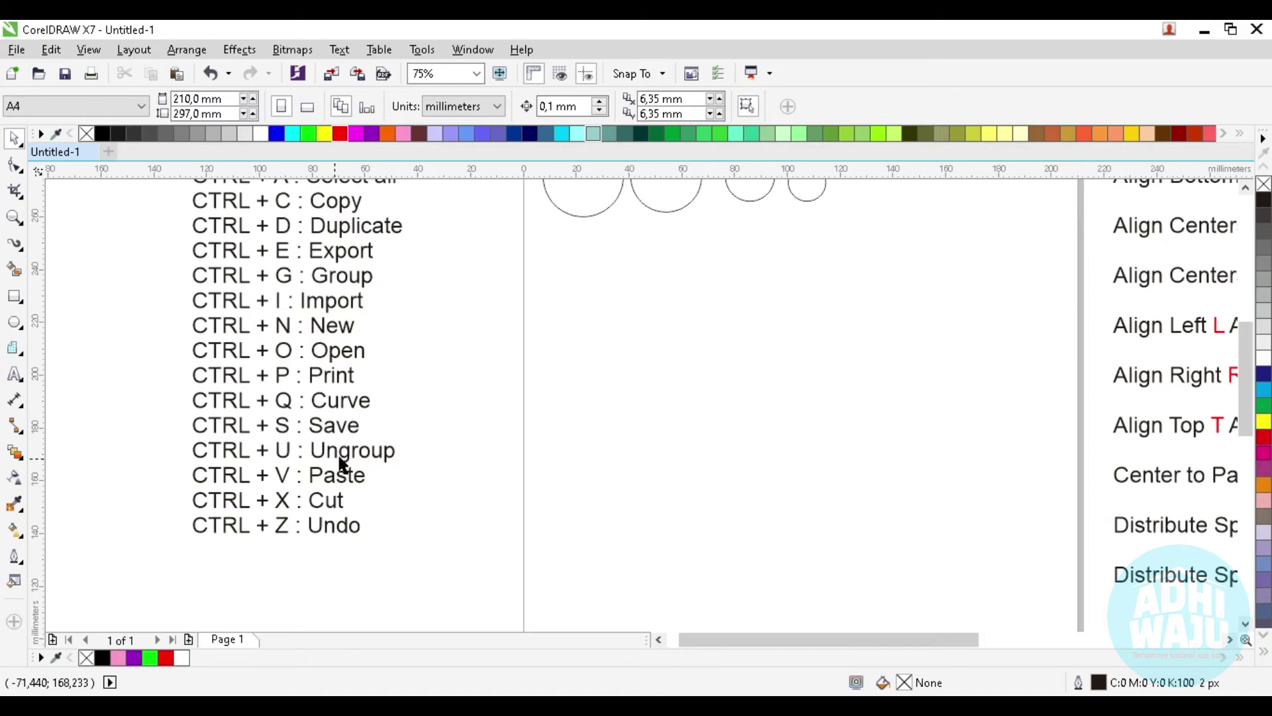
pyautogui.scroll(-2, 429, 407)
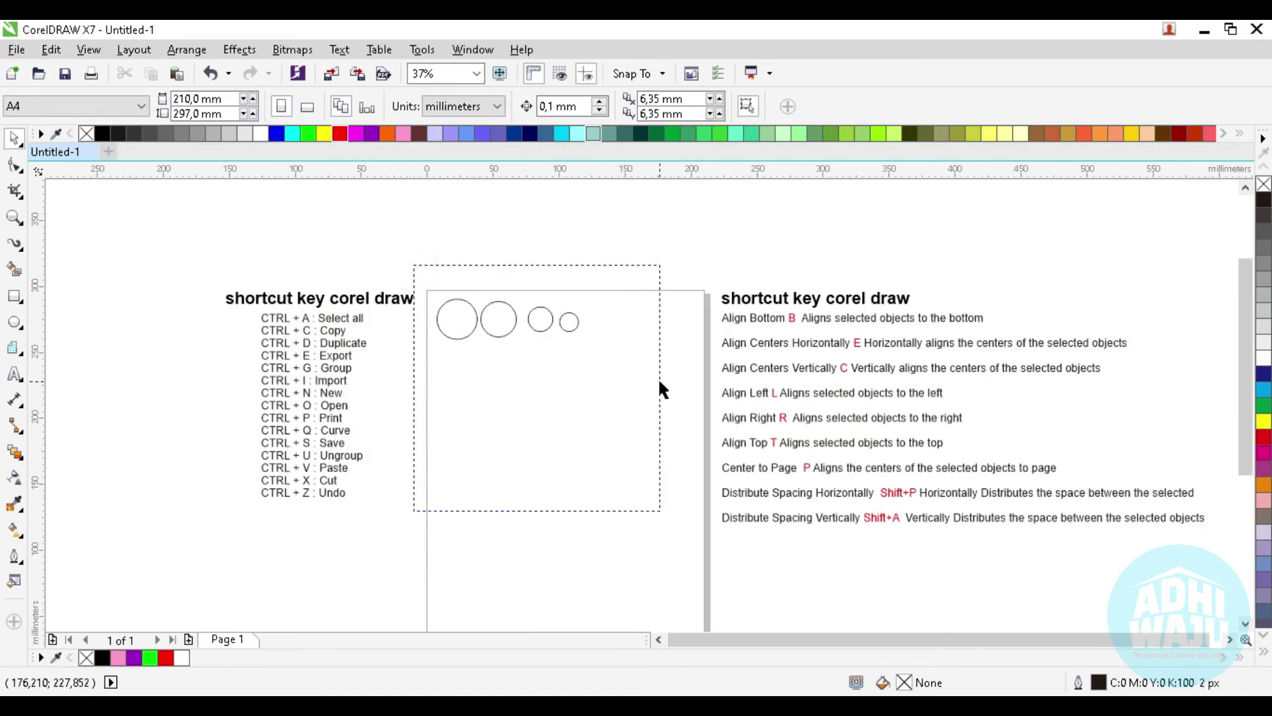
# Step: Group the four circles, nudge them slightly right and up, then ungroup them
pyautogui.moveTo(414, 265); pyautogui.dragTo(658, 383)
pyautogui.hotkey('ctrl', 'g')
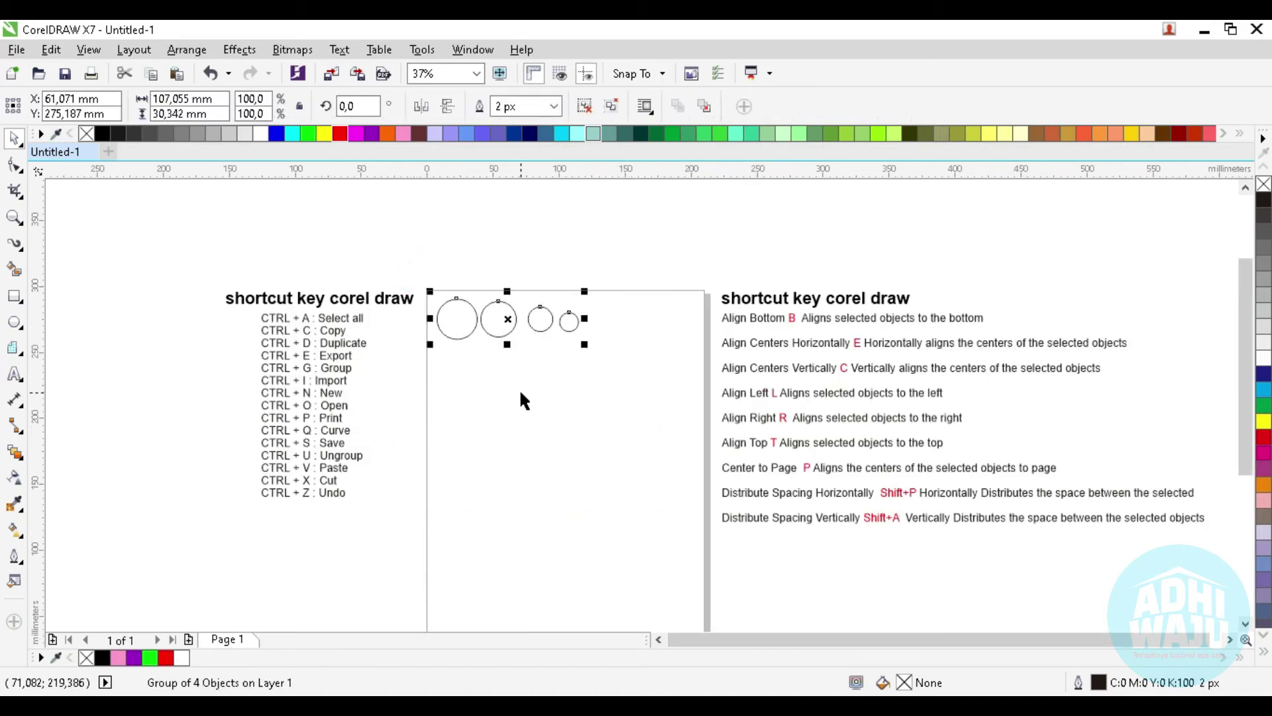
pyautogui.hotkey('ctrl', 'u')
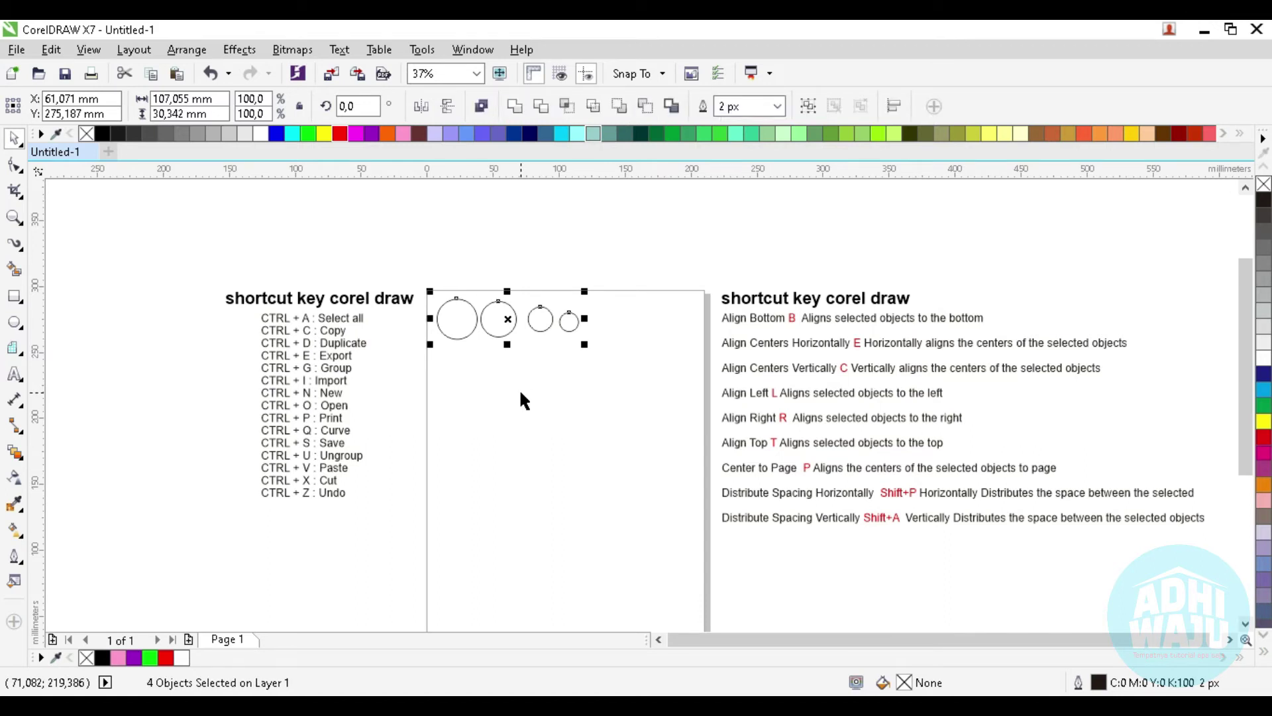
pyautogui.hotkey('ctrl', 'g')
pyautogui.click(502, 258)
pyautogui.moveTo(490, 325); pyautogui.dragTo(512, 316)
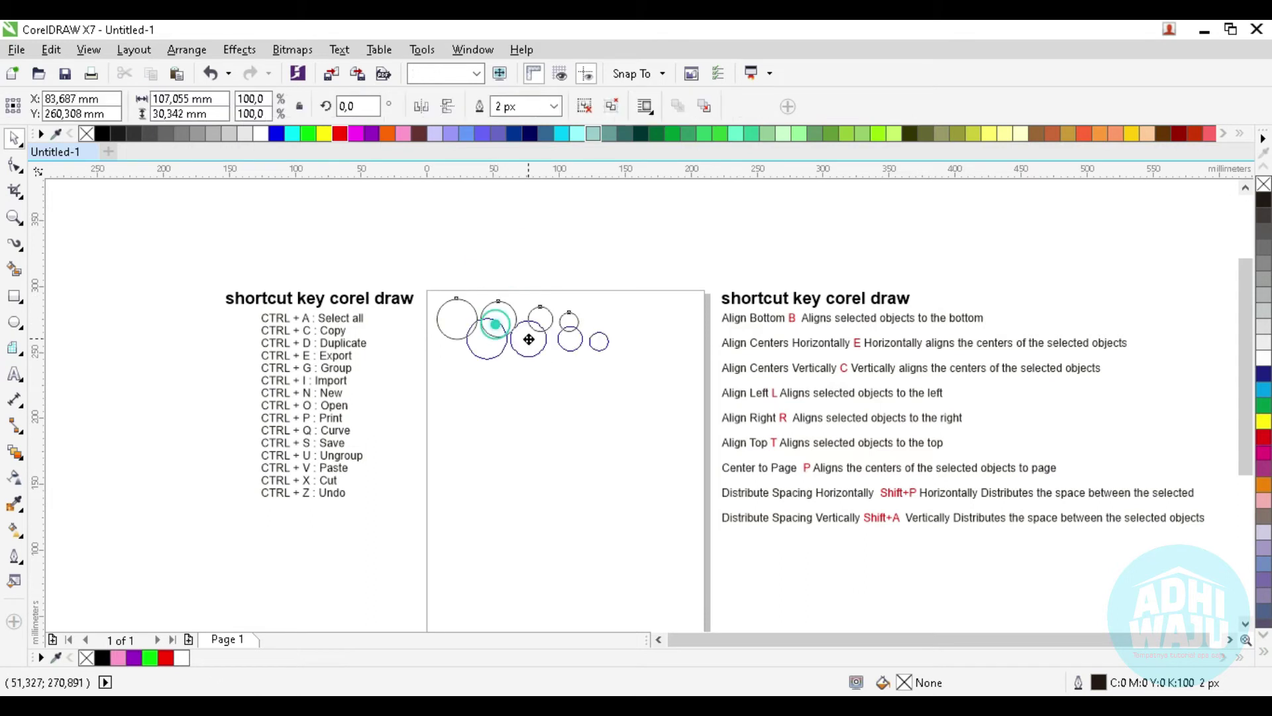
pyautogui.hotkey('ctrl', 'u')
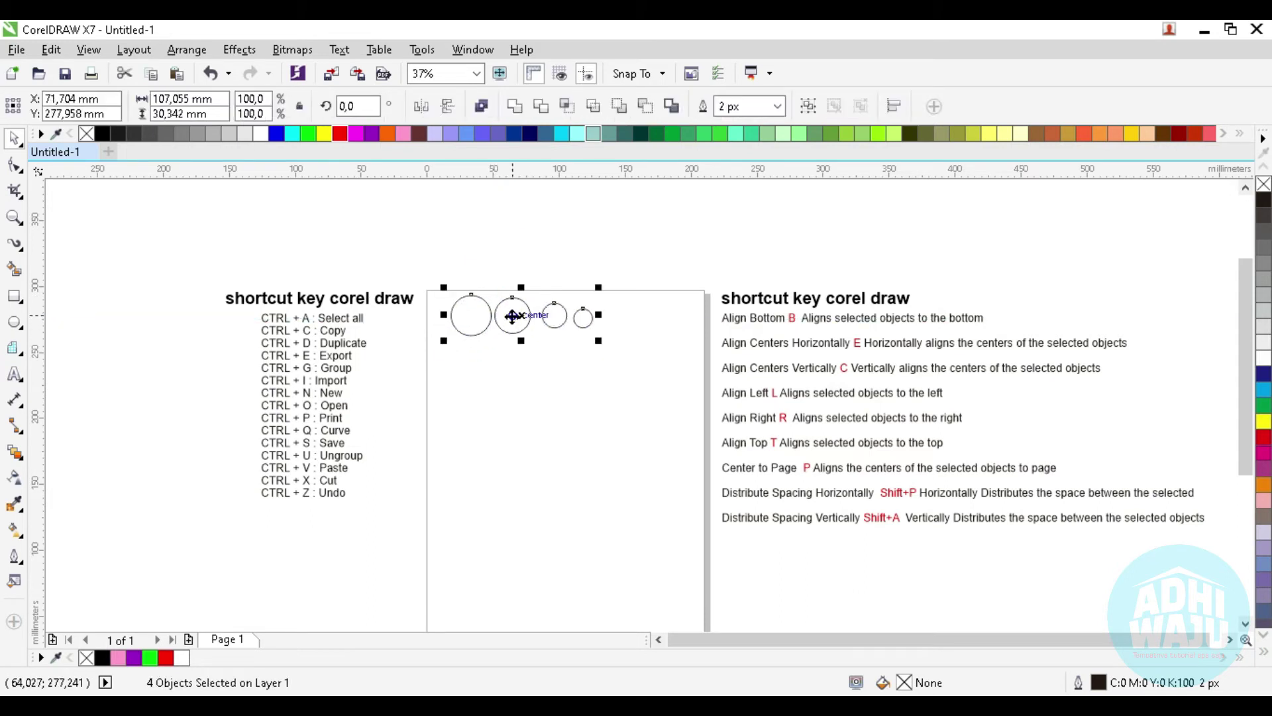
pyautogui.click(548, 360)
# Step: Move the second circle up so it sits level with the first
pyautogui.scroll(2, 507, 321)
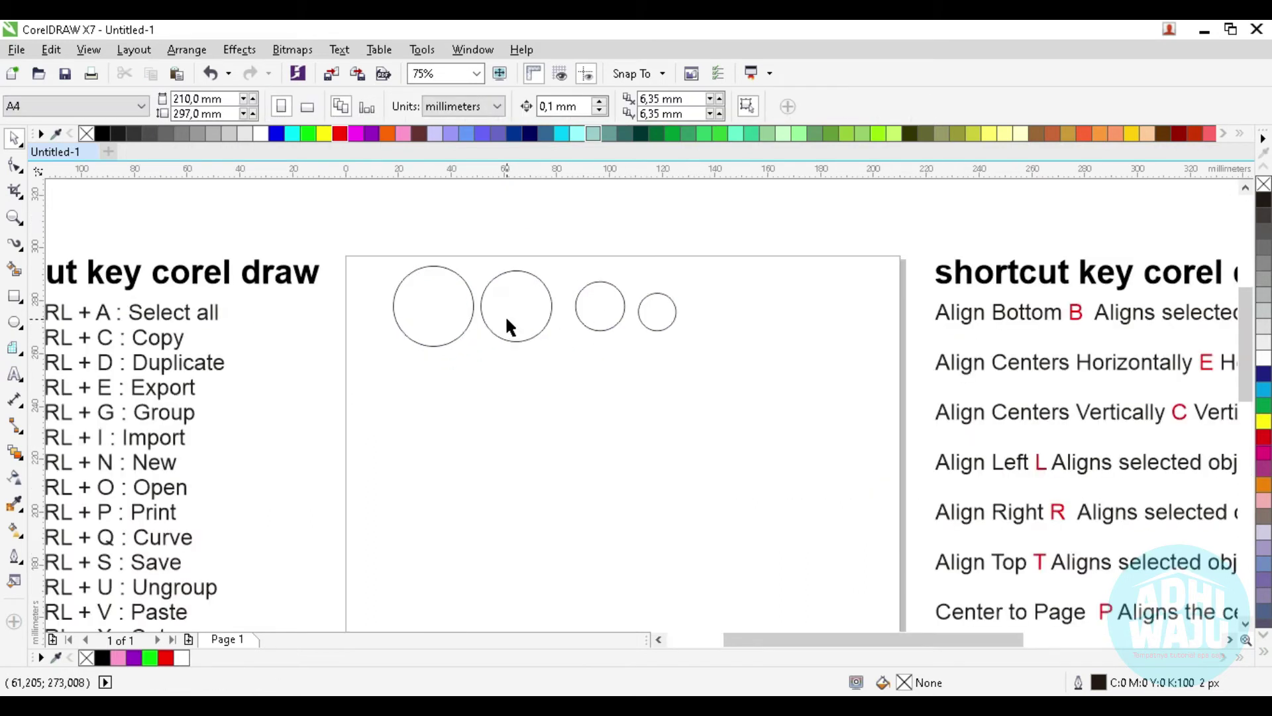
pyautogui.click(506, 349)
pyautogui.moveTo(507, 350); pyautogui.dragTo(507, 317)
pyautogui.click(517, 384)
pyautogui.scroll(-2, 398, 318)
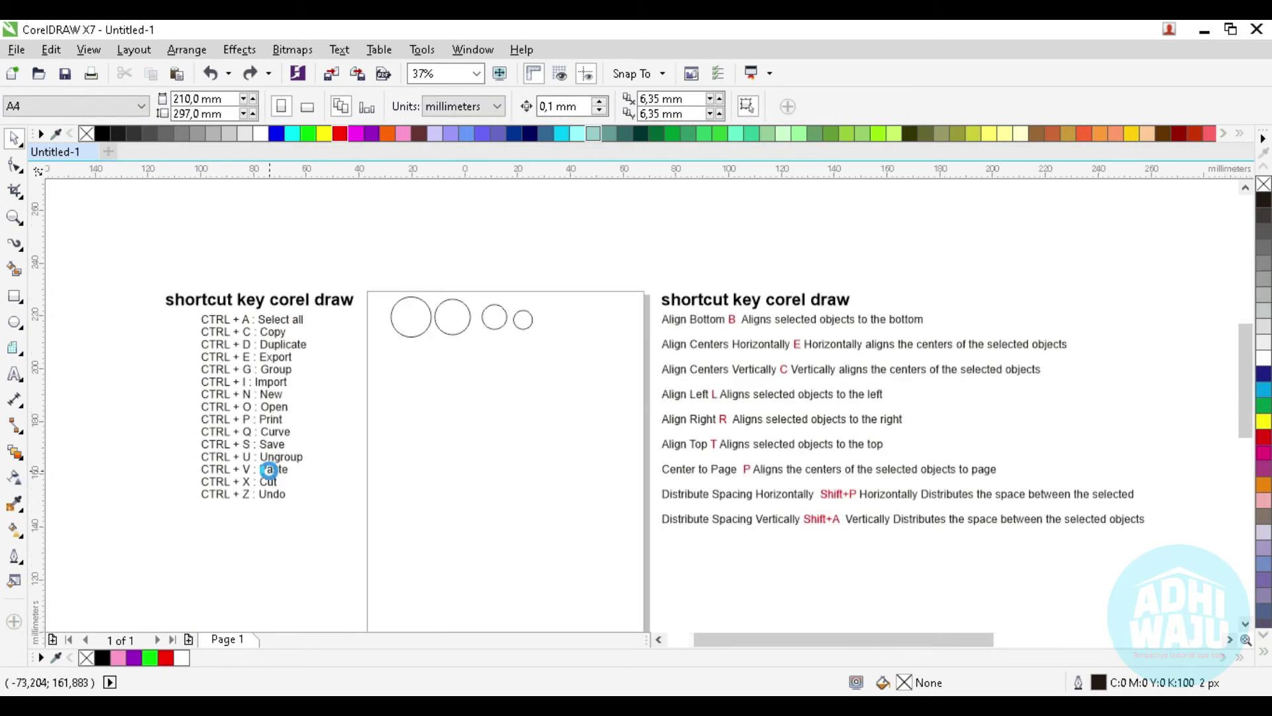
pyautogui.scroll(4, 271, 464)
pyautogui.scroll(-2, 179, 494)
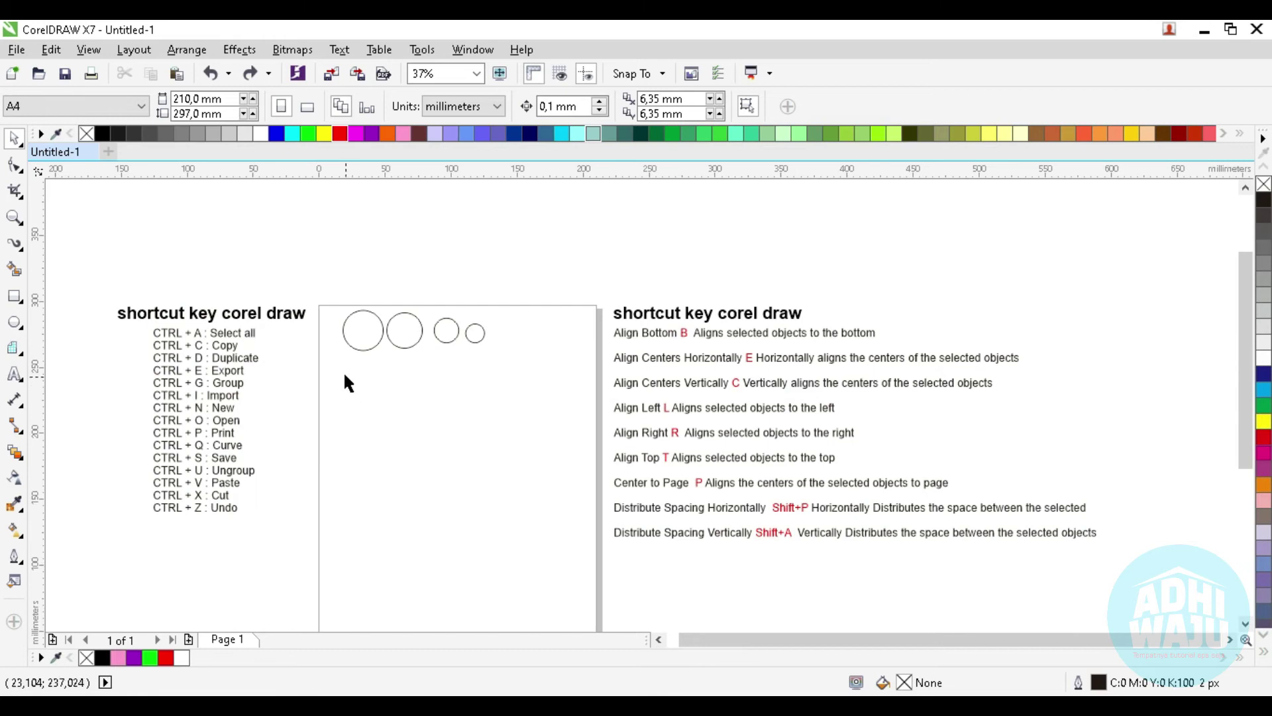
pyautogui.scroll(2, 219, 521)
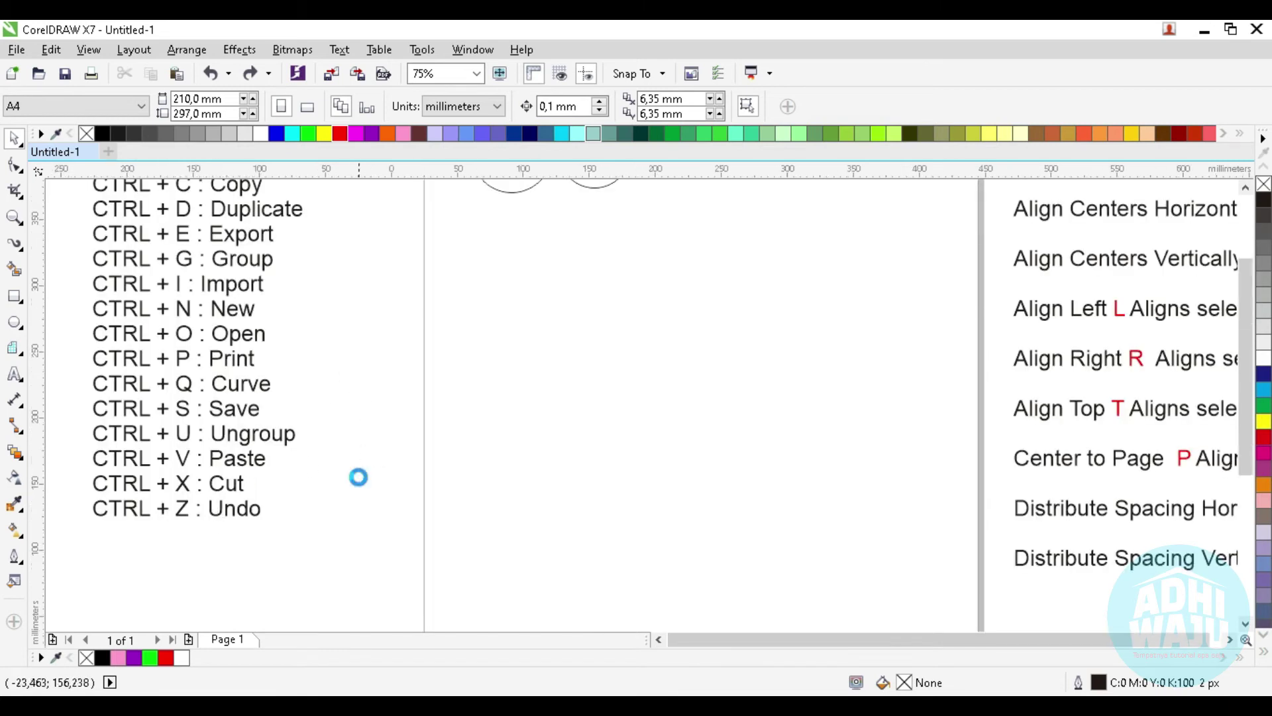
pyautogui.scroll(-2, 358, 475)
pyautogui.scroll(2, 426, 306)
# Step: Delete the leftmost circle, then undo to restore it
pyautogui.click(429, 339)
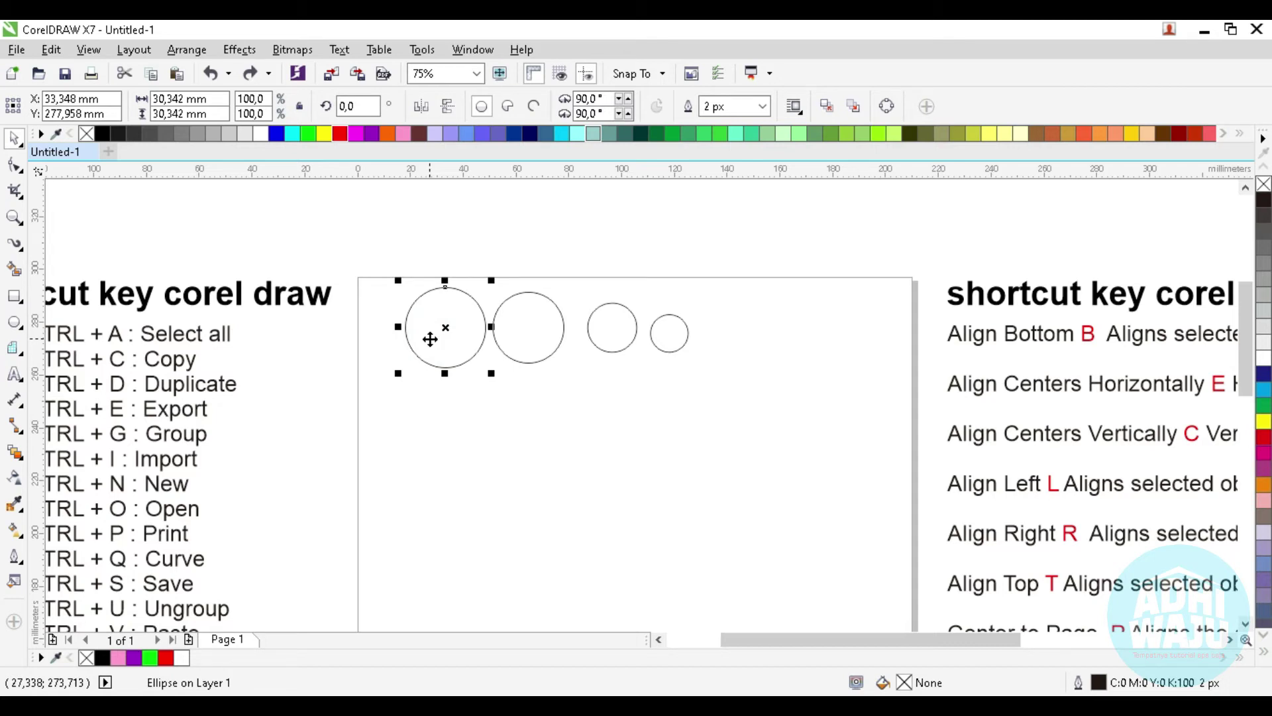
pyautogui.click(428, 338)
pyautogui.click(454, 327)
pyautogui.press('Delete')
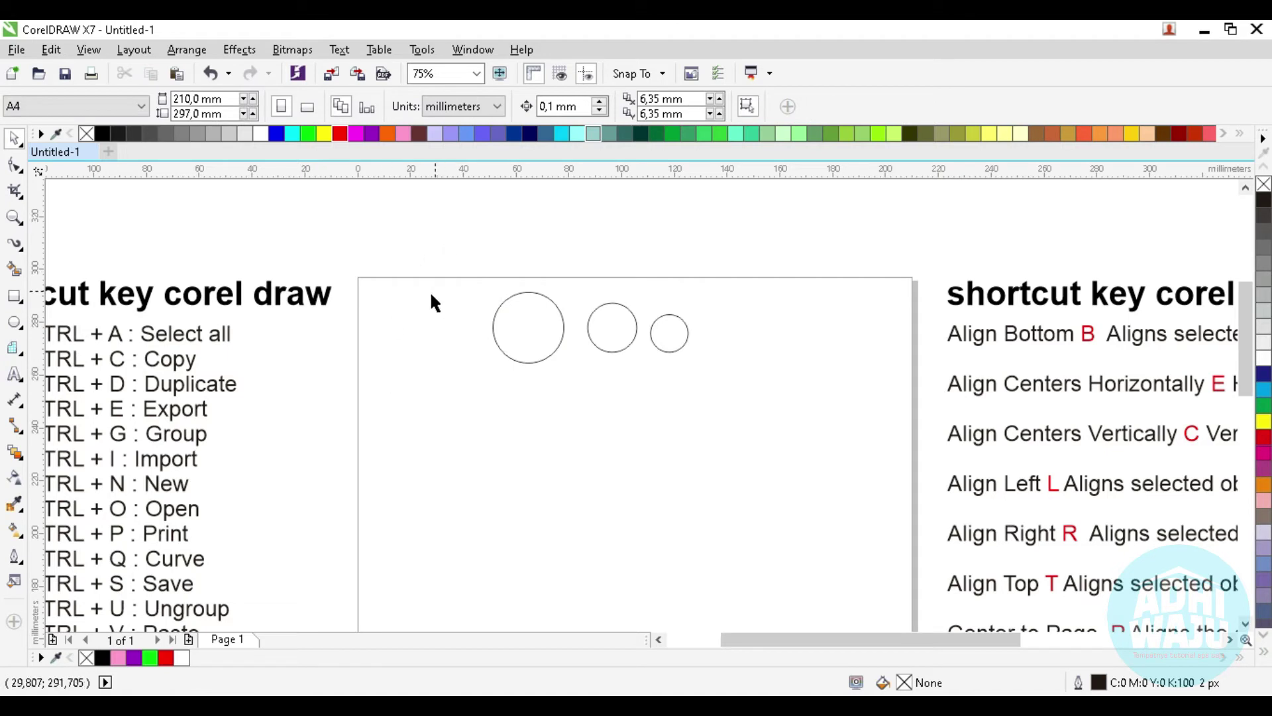
pyautogui.hotkey('ctrl', 'z')
pyautogui.click(427, 414)
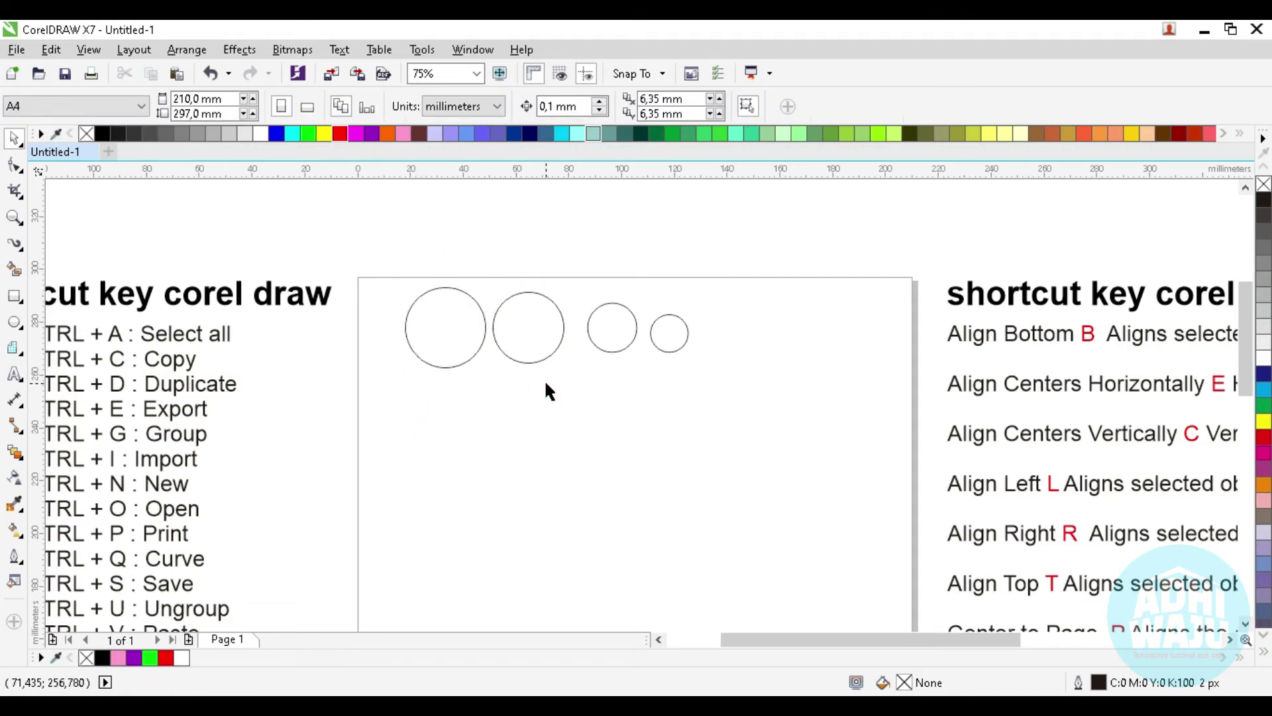
pyautogui.scroll(-3, 510, 252)
pyautogui.scroll(3, 452, 290)
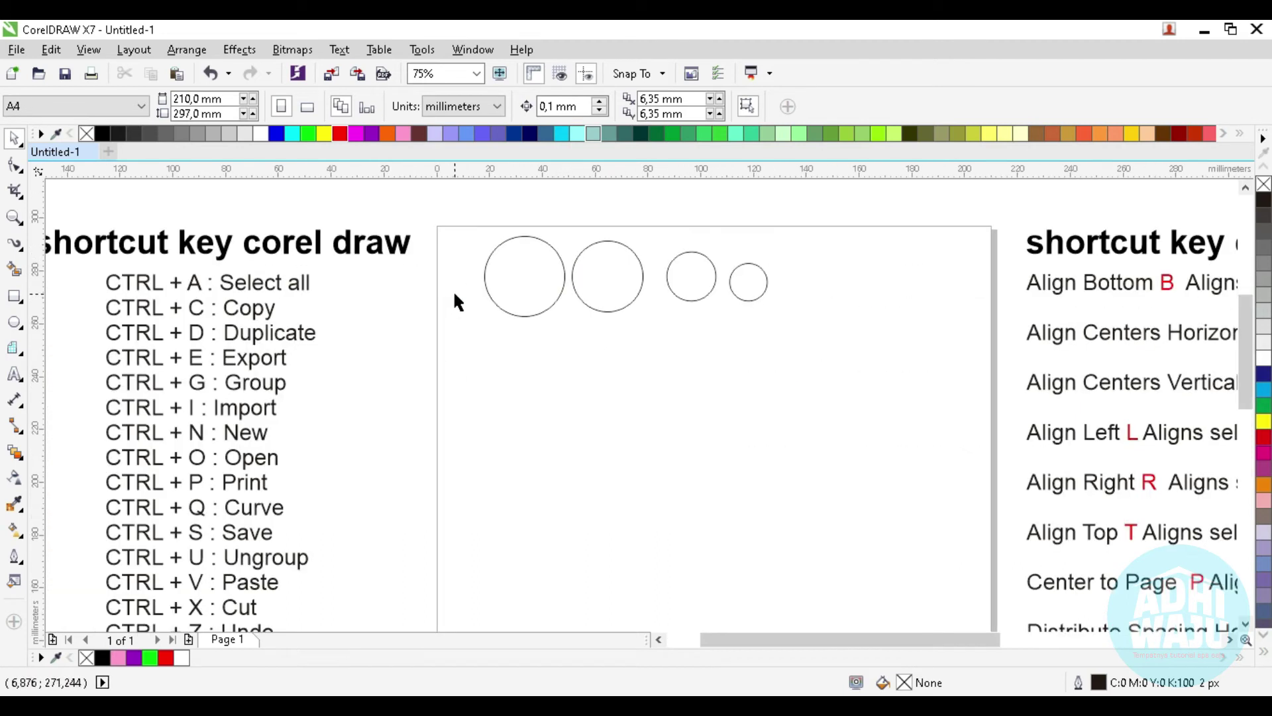
pyautogui.scroll(-2, 317, 460)
pyautogui.scroll(2, 319, 457)
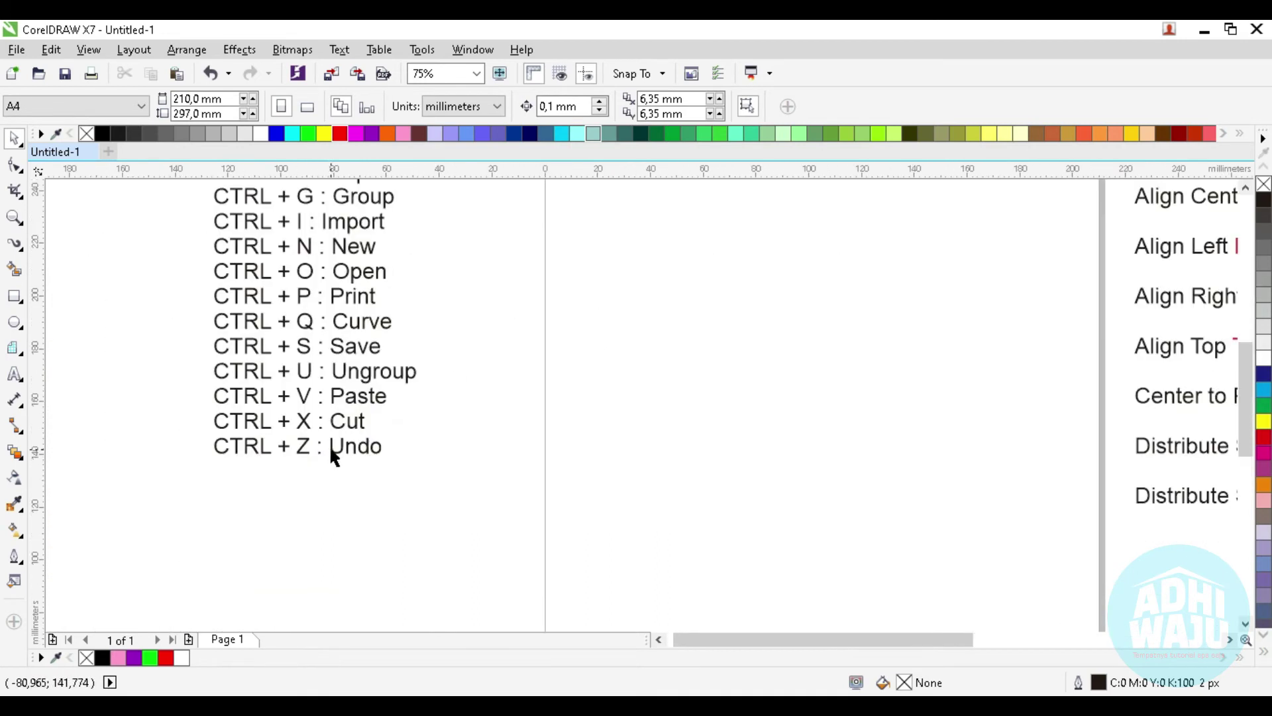
pyautogui.scroll(-2, 198, 526)
pyautogui.scroll(2, 410, 309)
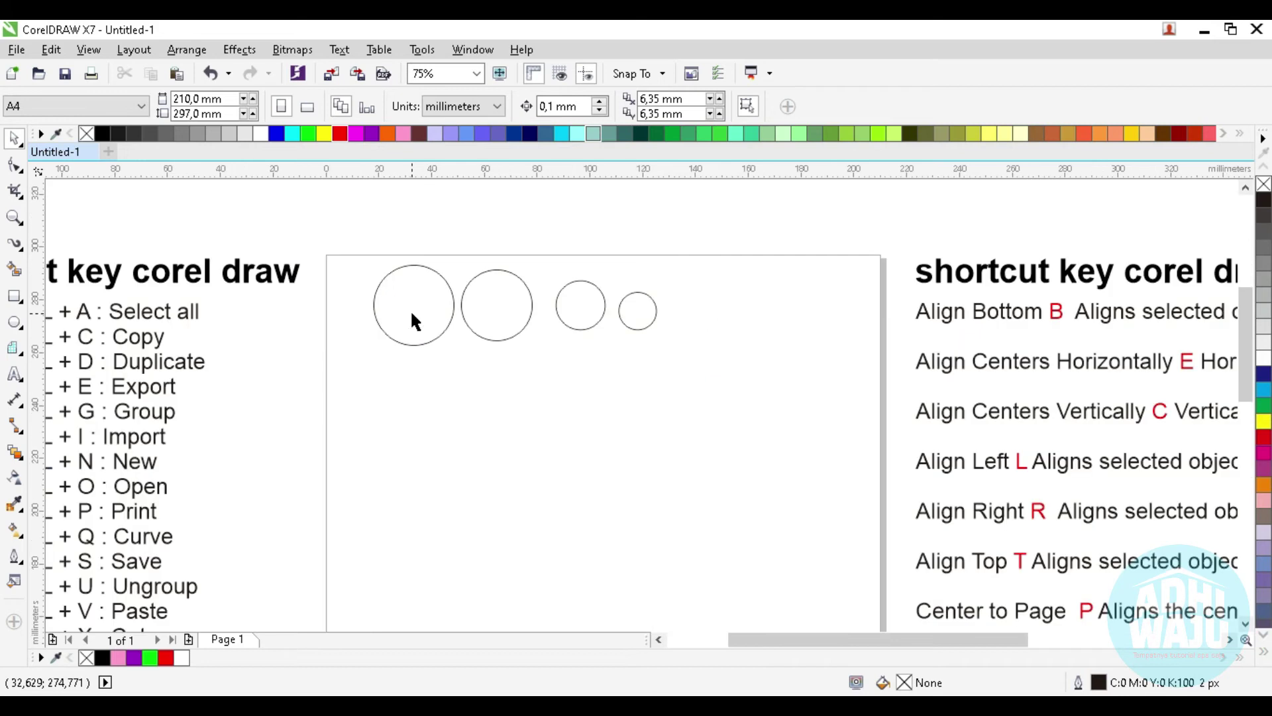
# Step: Duplicate the first circle, undo the duplicate, and start marquee-selecting the circles
pyautogui.click(413, 318)
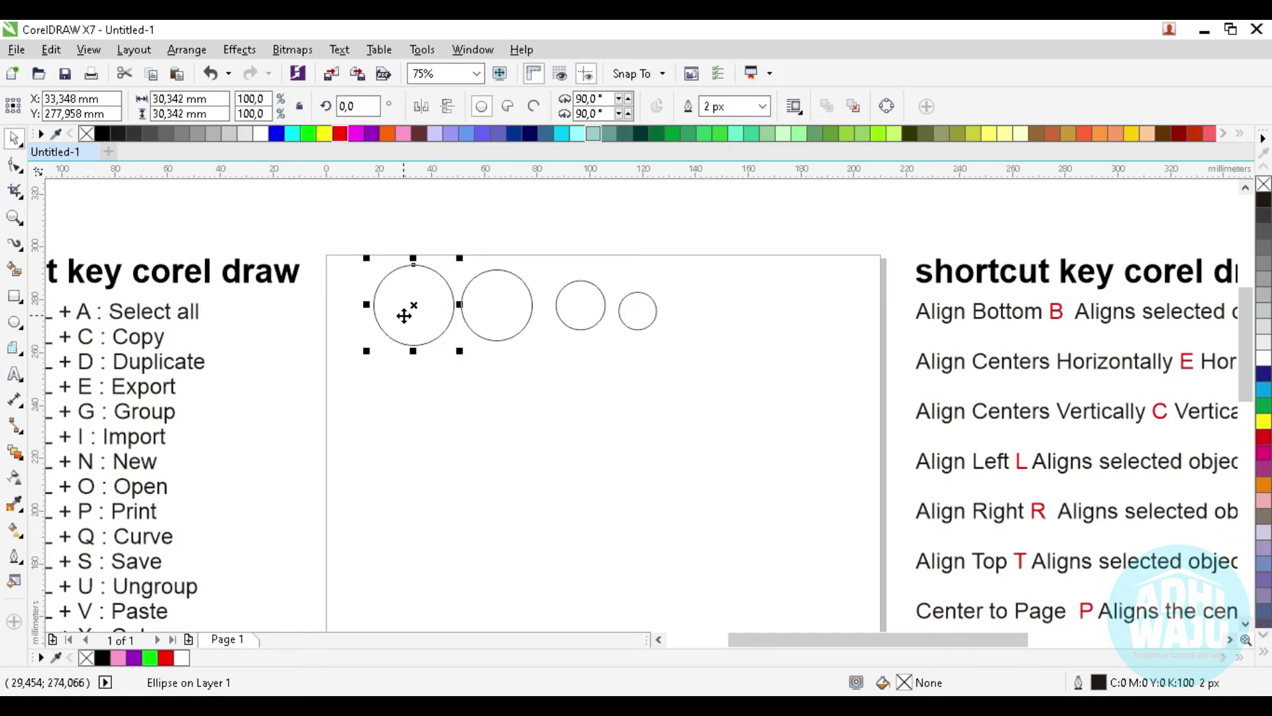
pyautogui.click(404, 316)
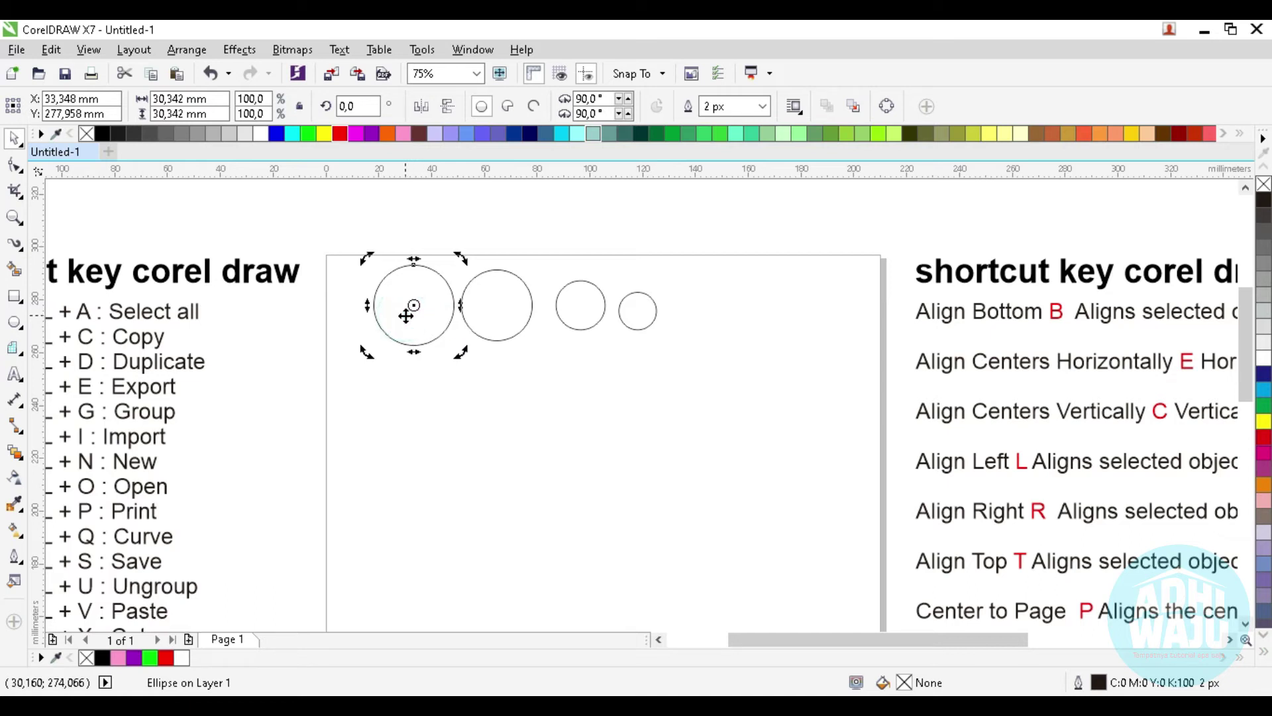
pyautogui.hotkey('ctrl', 'd')
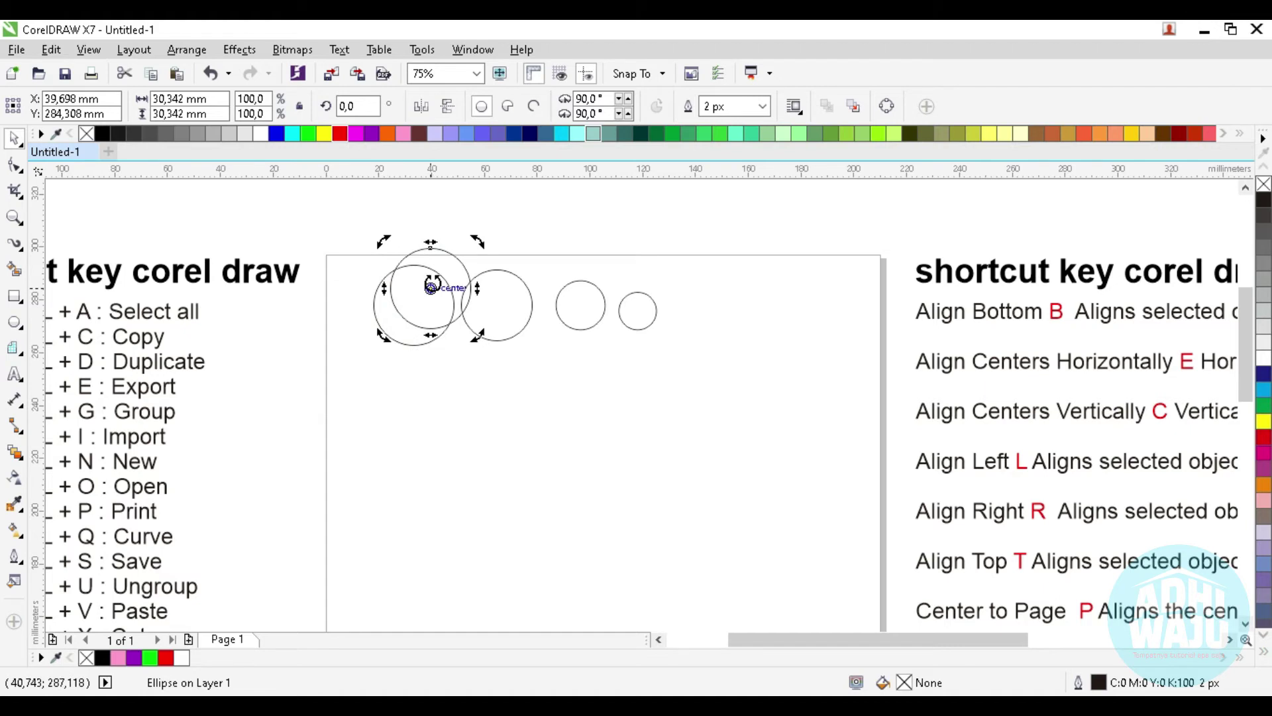
pyautogui.hotkey('ctrl', 'z')
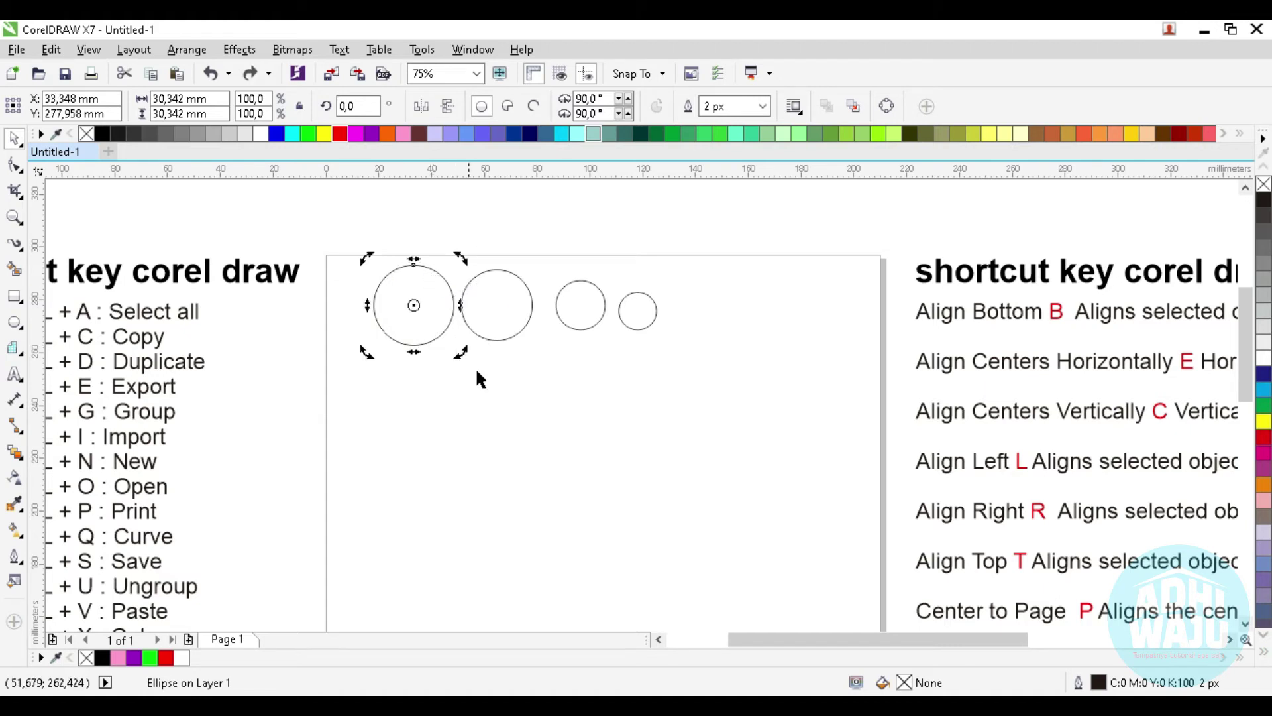
pyautogui.click(487, 387)
pyautogui.scroll(-1, 486, 383)
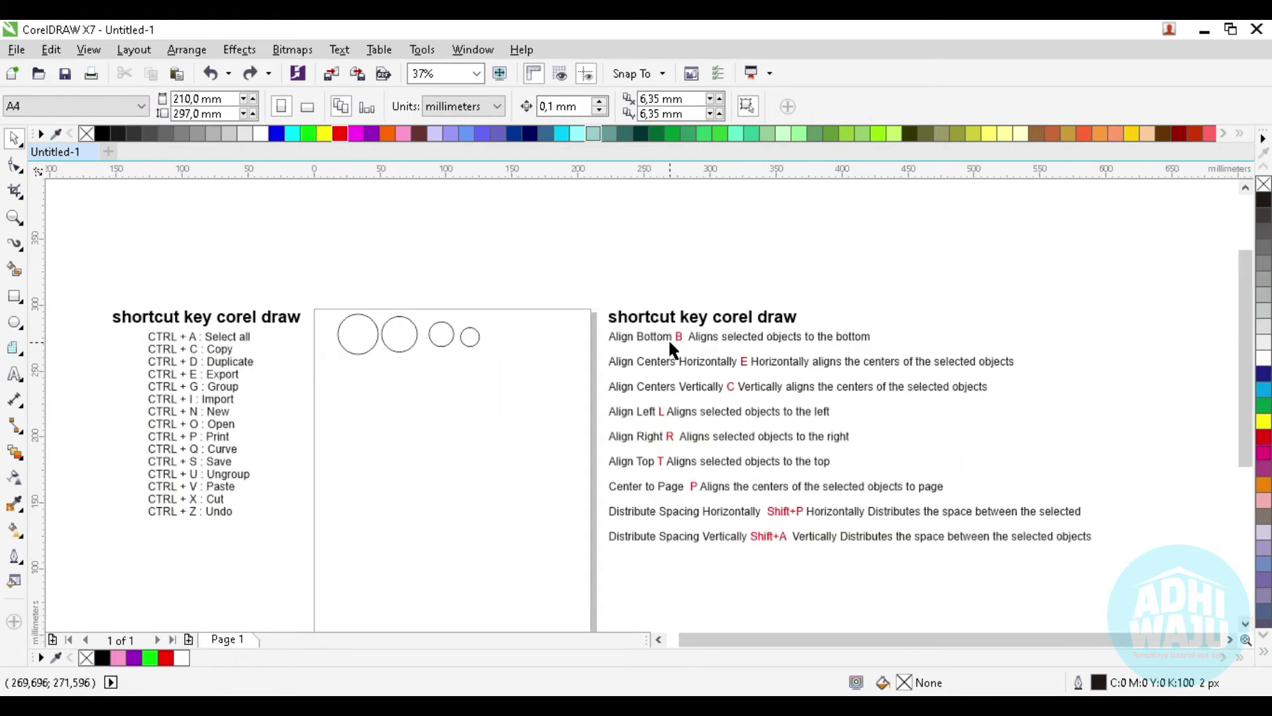
pyautogui.scroll(1, 667, 338)
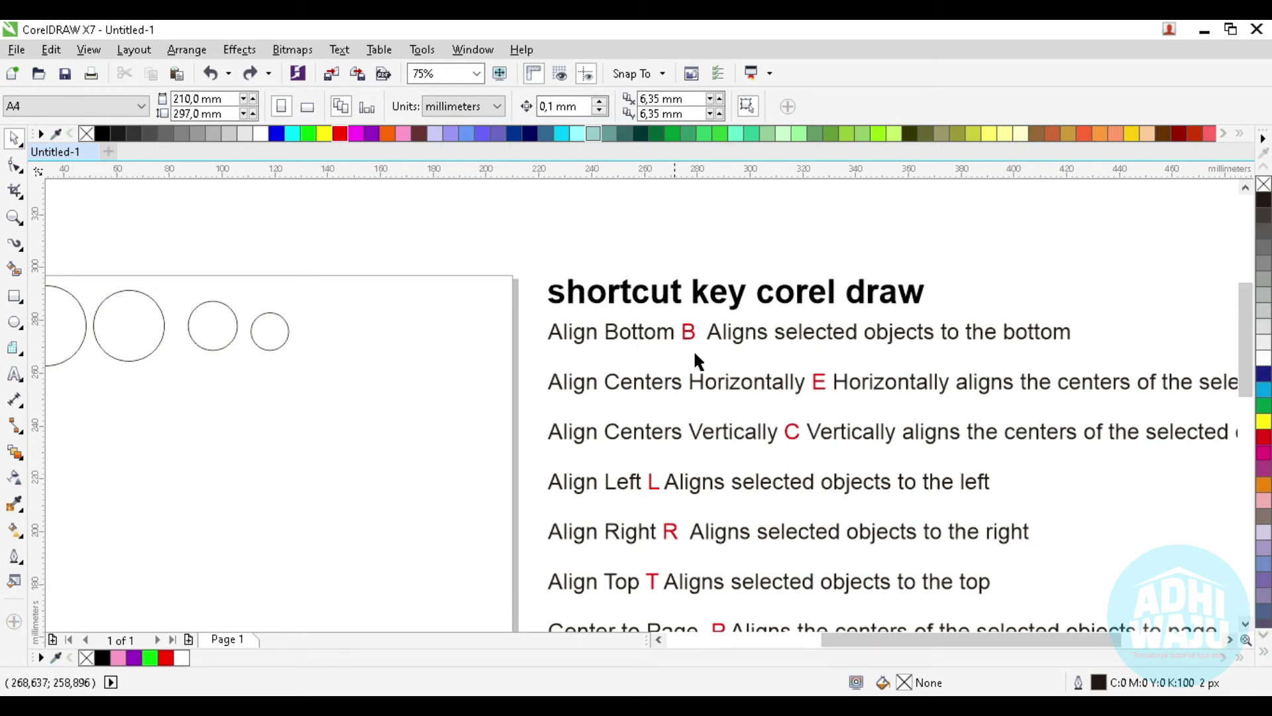
pyautogui.scroll(-1, 764, 361)
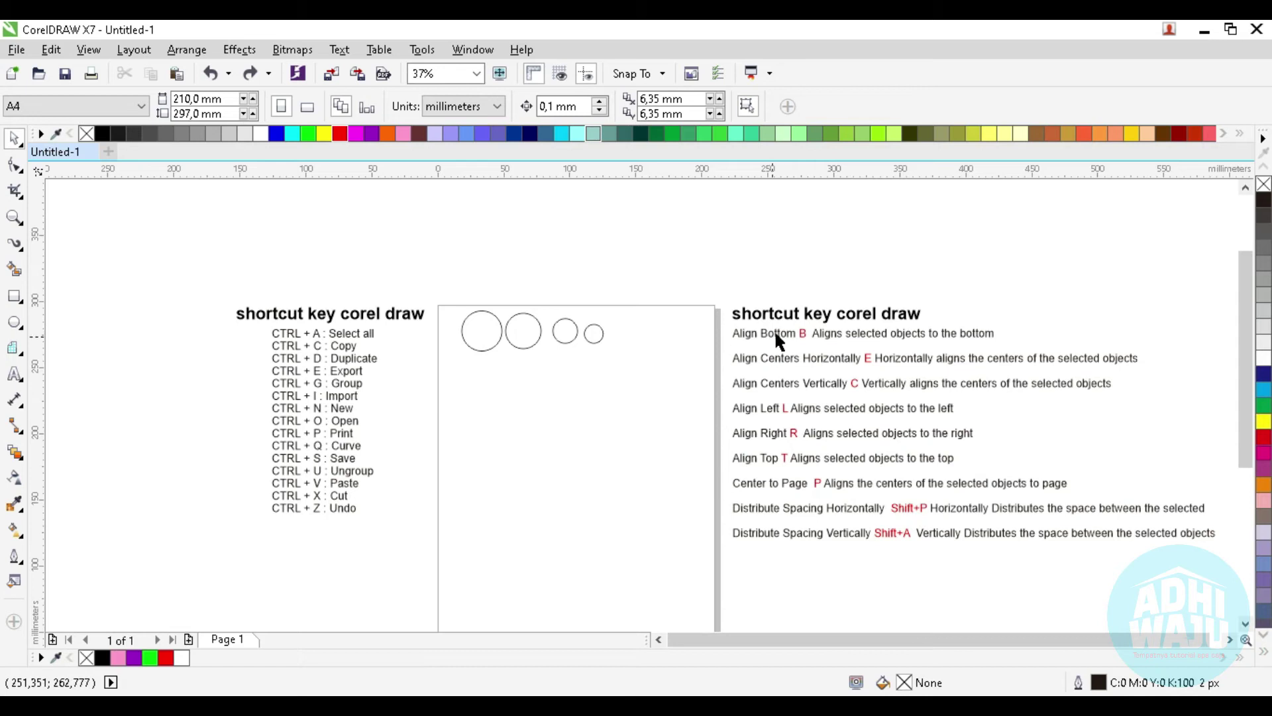
pyautogui.scroll(1, 773, 329)
pyautogui.moveTo(127, 269); pyautogui.dragTo(392, 352)
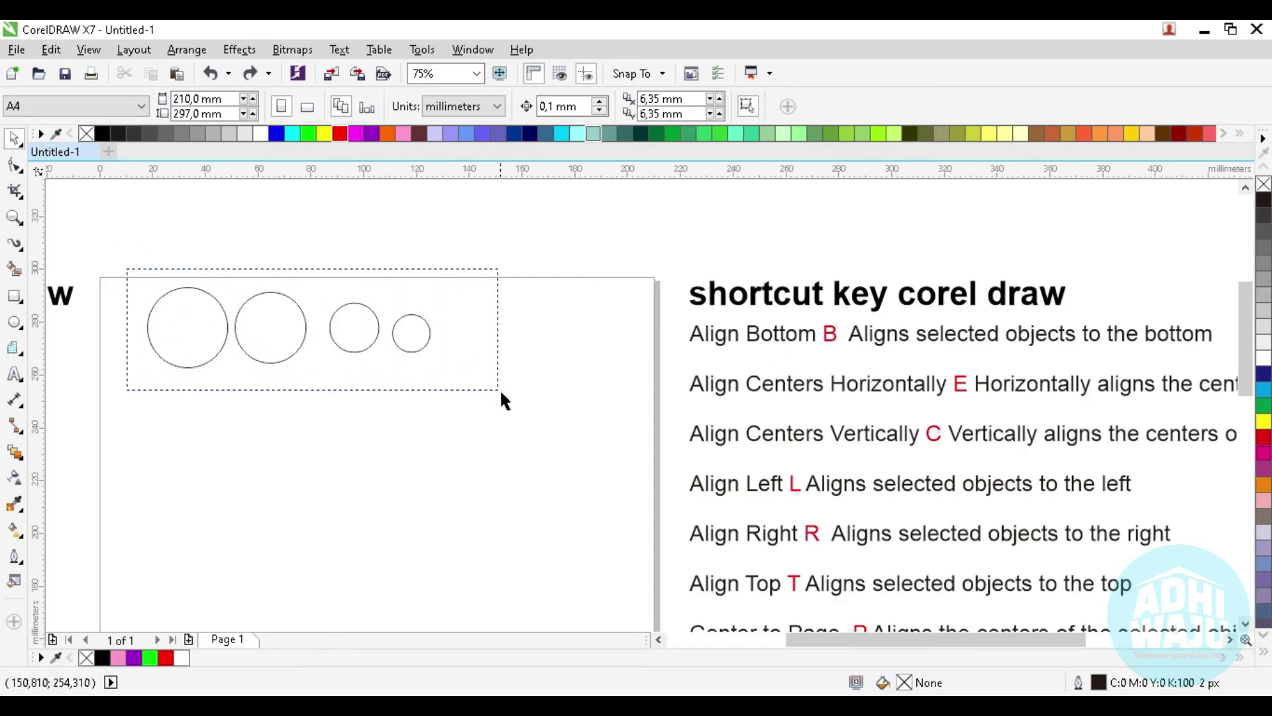
# Step: Fill all four circles red
pyautogui.moveTo(394, 354); pyautogui.dragTo(540, 407)
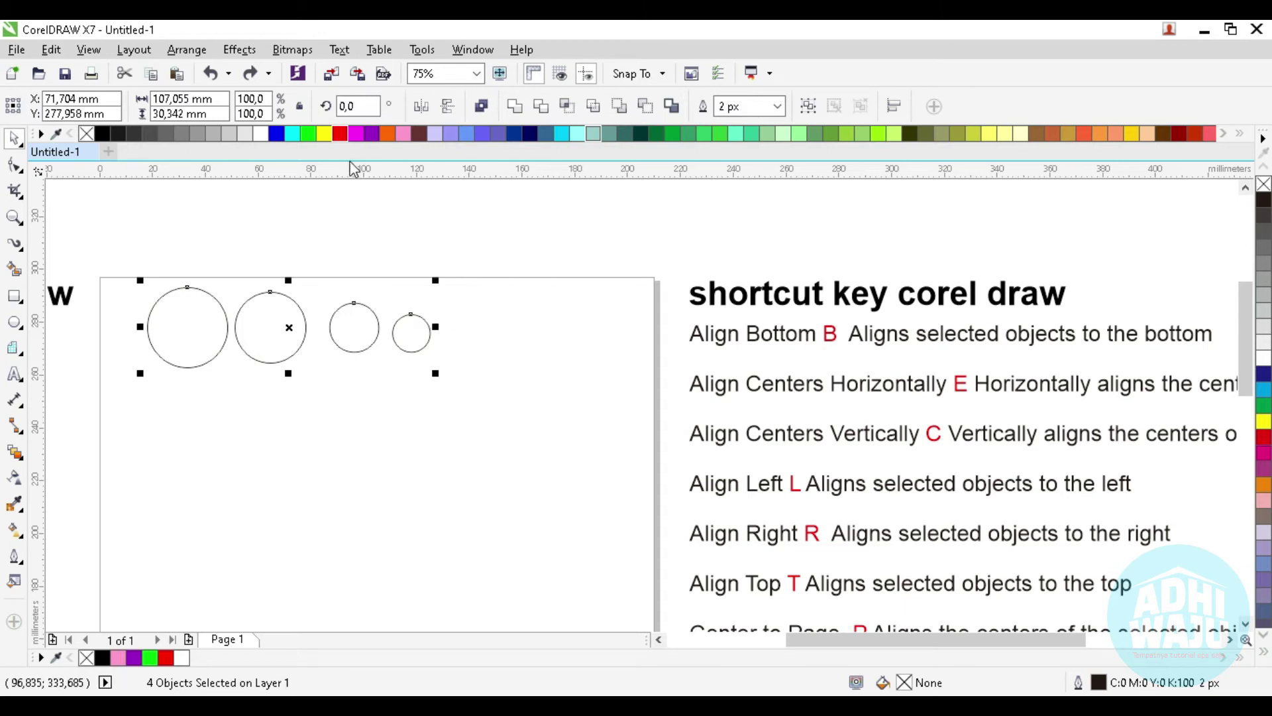
pyautogui.click(342, 135)
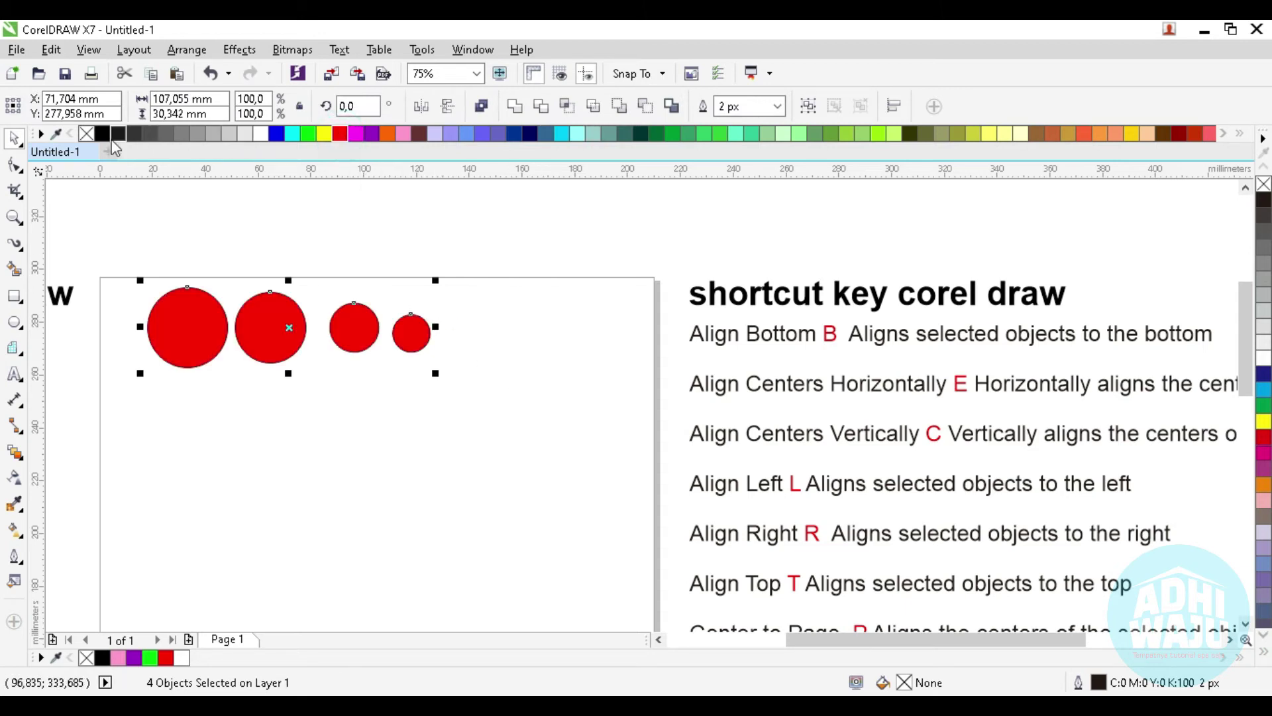
pyautogui.click(250, 222)
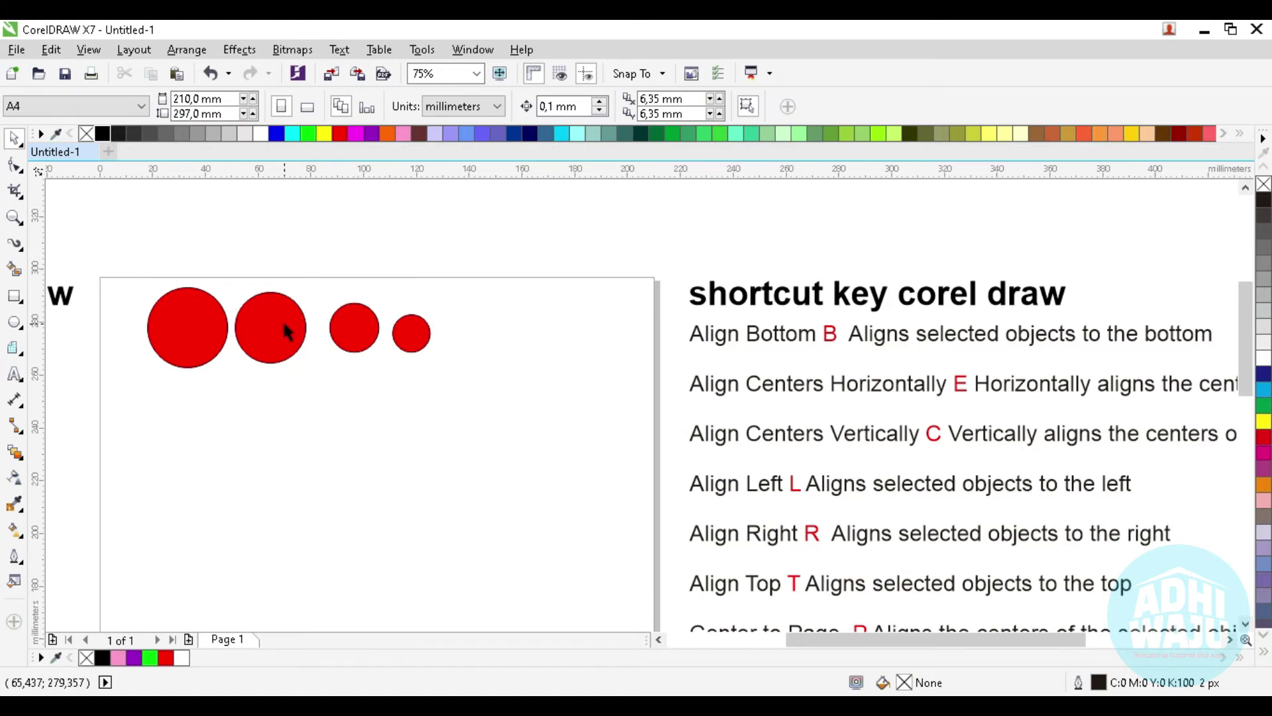
# Step: Recolour the second and fourth circles yellow, then align all four circles' bottoms
pyautogui.moveTo(282, 320); pyautogui.dragTo(274, 314)
pyautogui.click(324, 133)
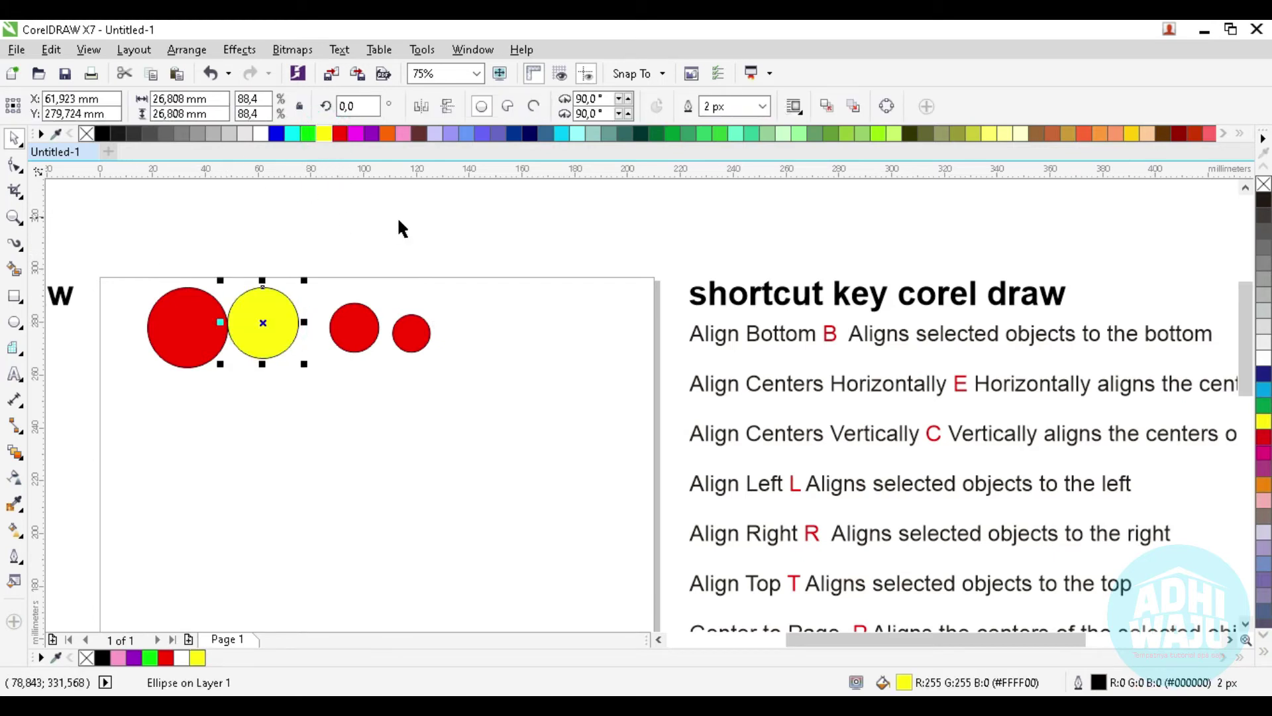
pyautogui.click(330, 134)
pyautogui.click(421, 338)
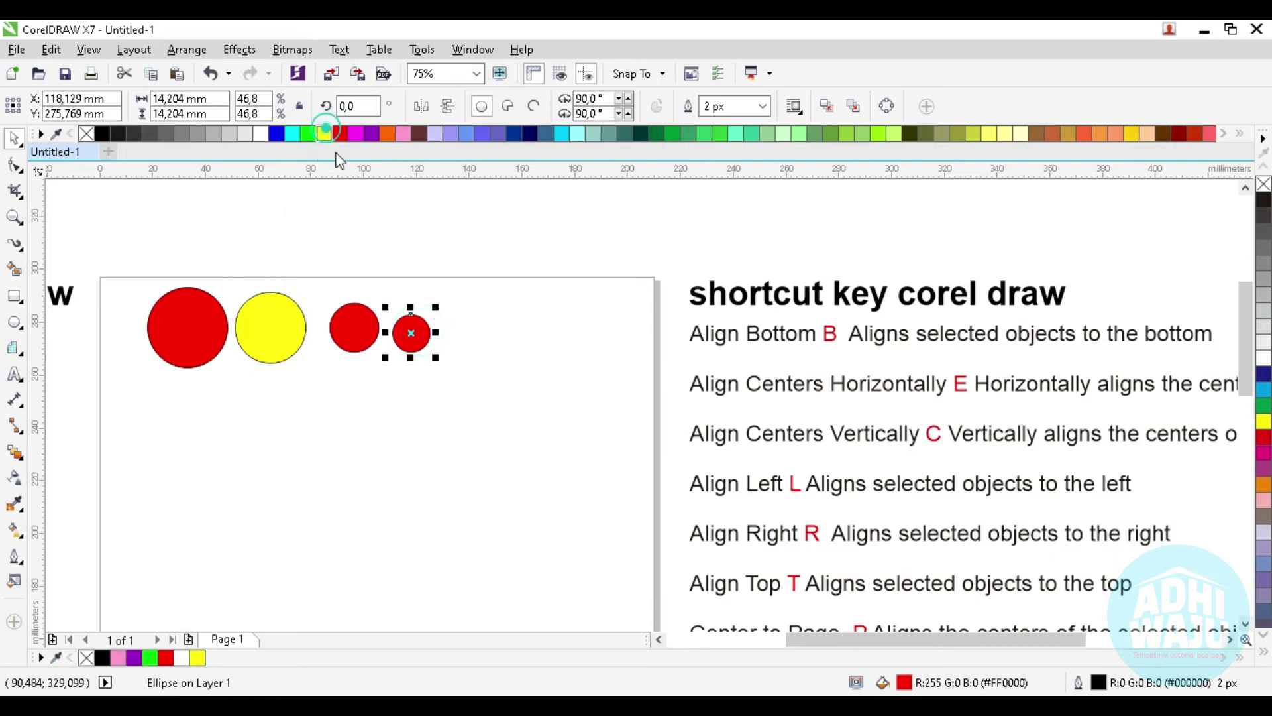
pyautogui.click(324, 133)
pyautogui.click(376, 261)
pyautogui.moveTo(111, 220); pyautogui.dragTo(497, 422)
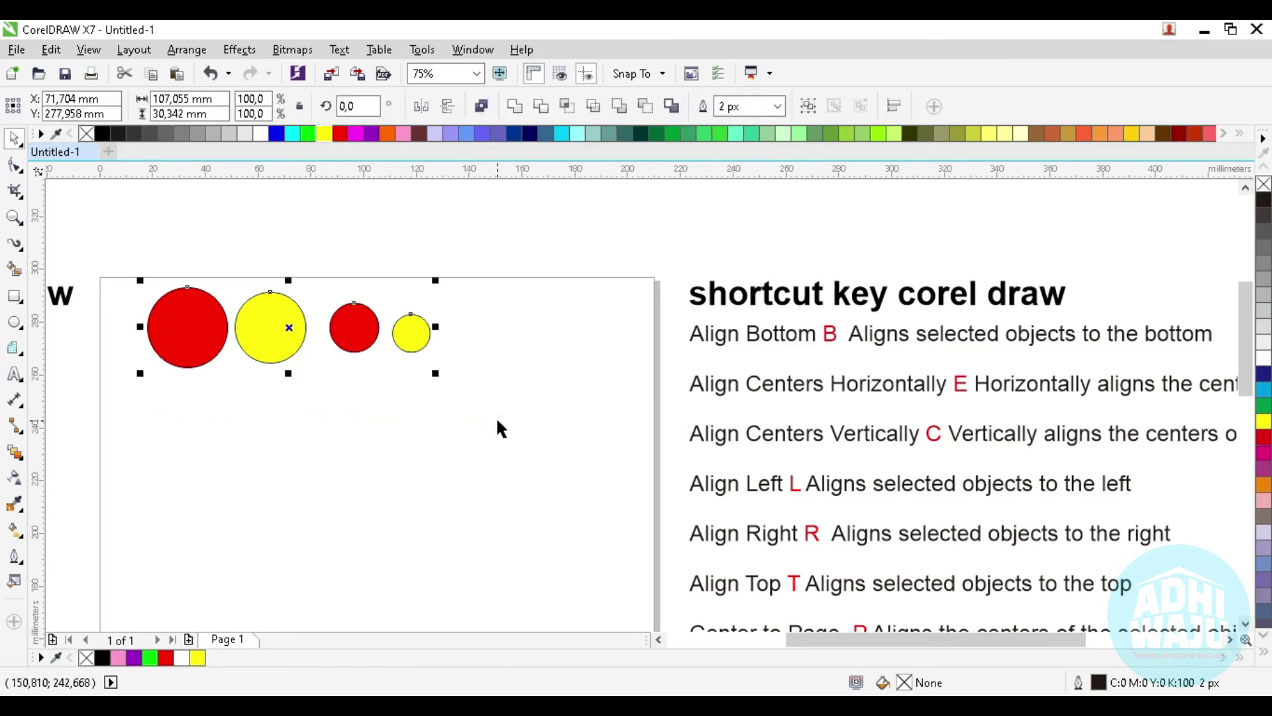
pyautogui.press('b')
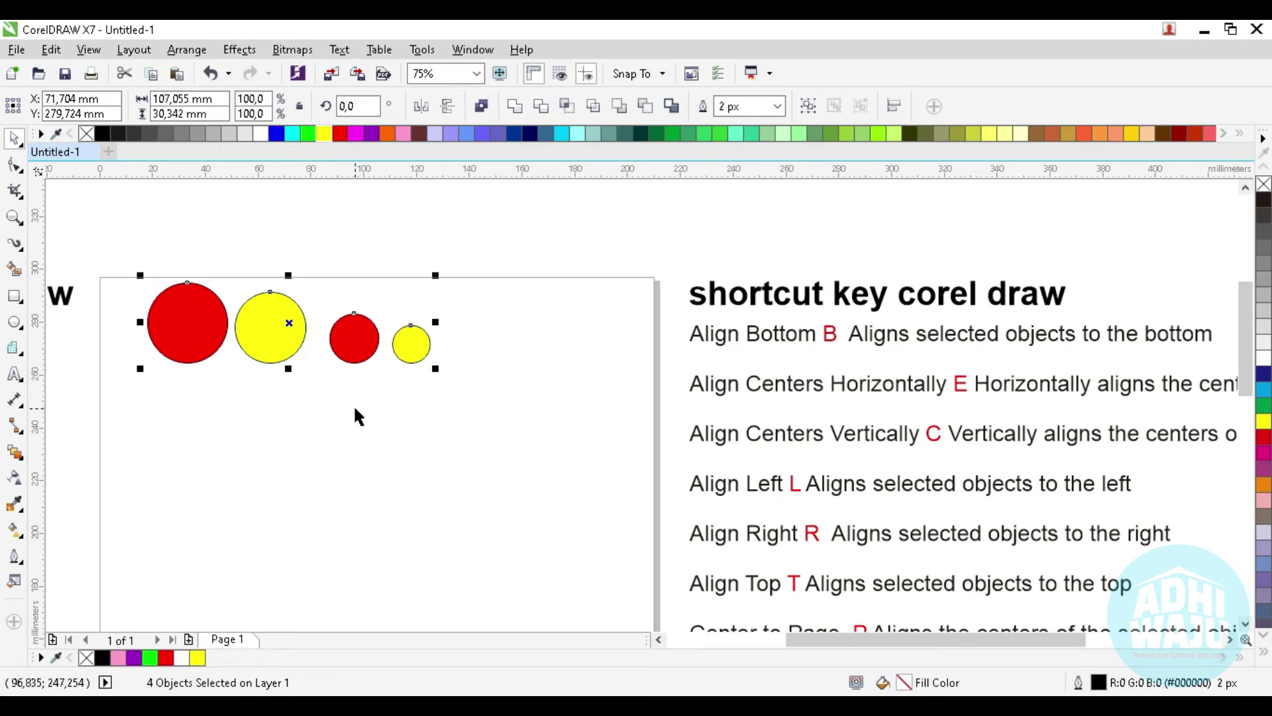
# Step: Align the four red and yellow circles' horizontal centres with E, briefly trying bottom alignment (B)
pyautogui.press('e')
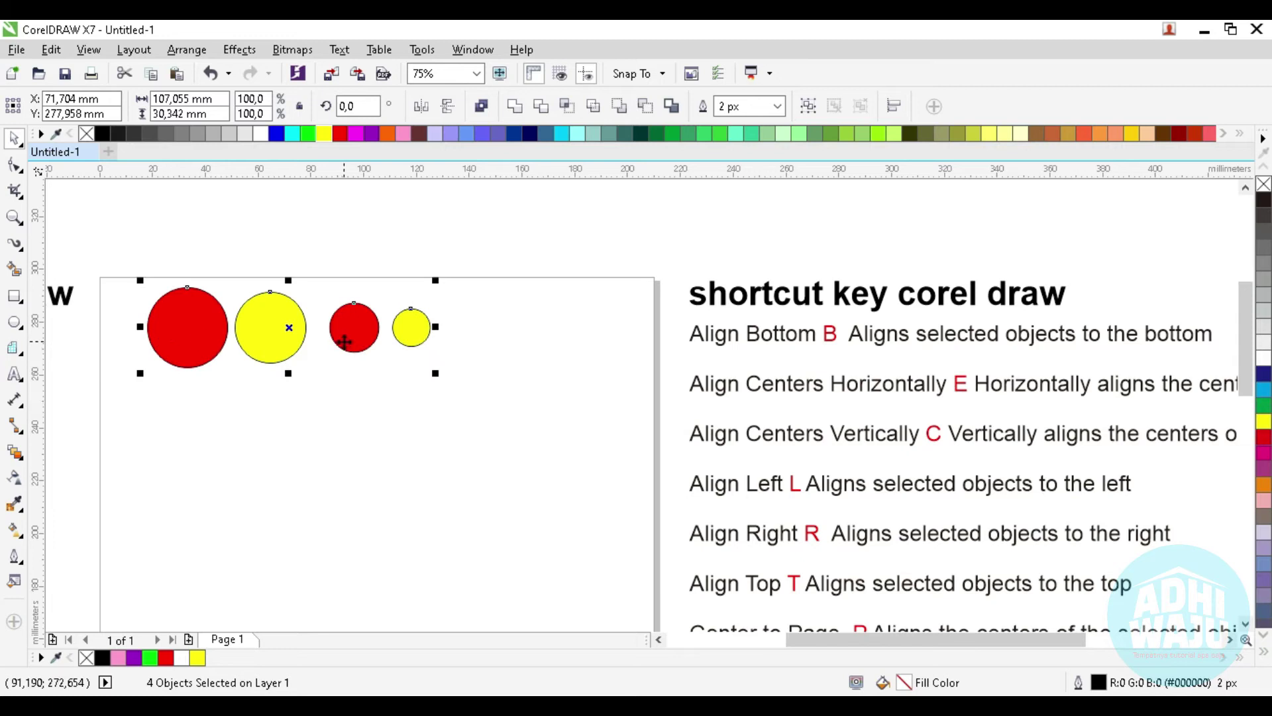
pyautogui.click(14, 217)
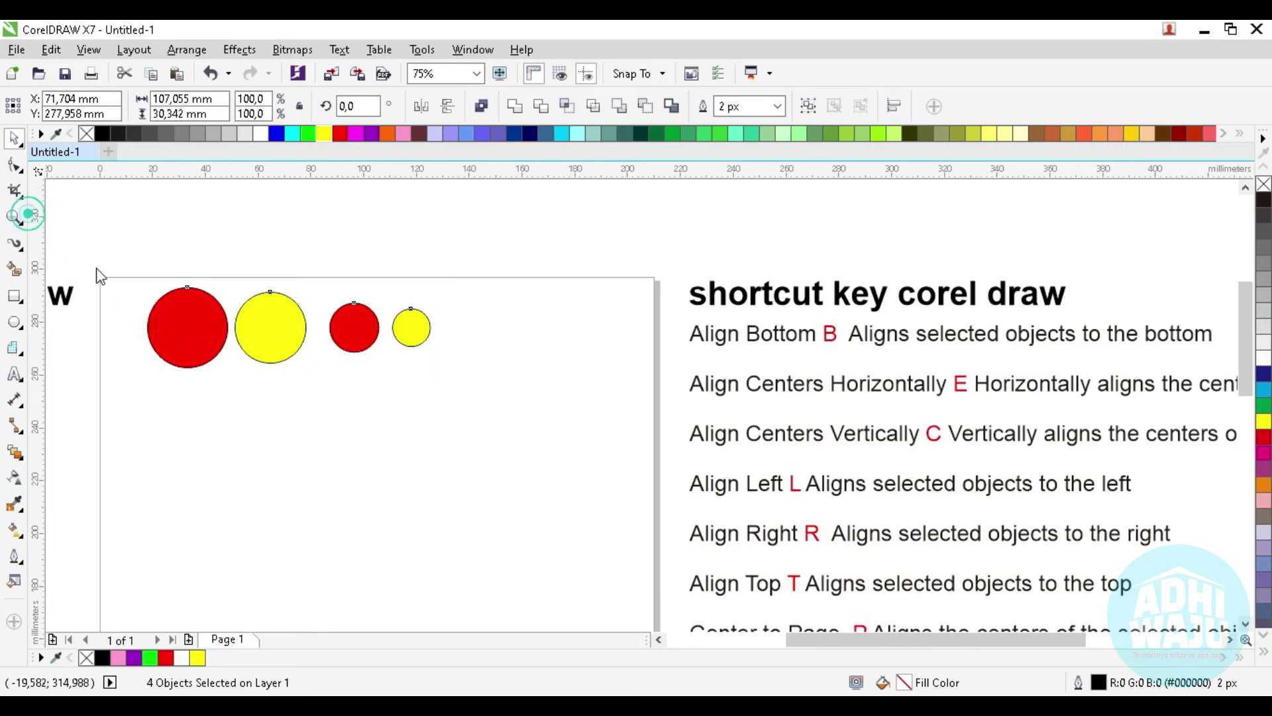
pyautogui.moveTo(119, 273); pyautogui.dragTo(444, 389)
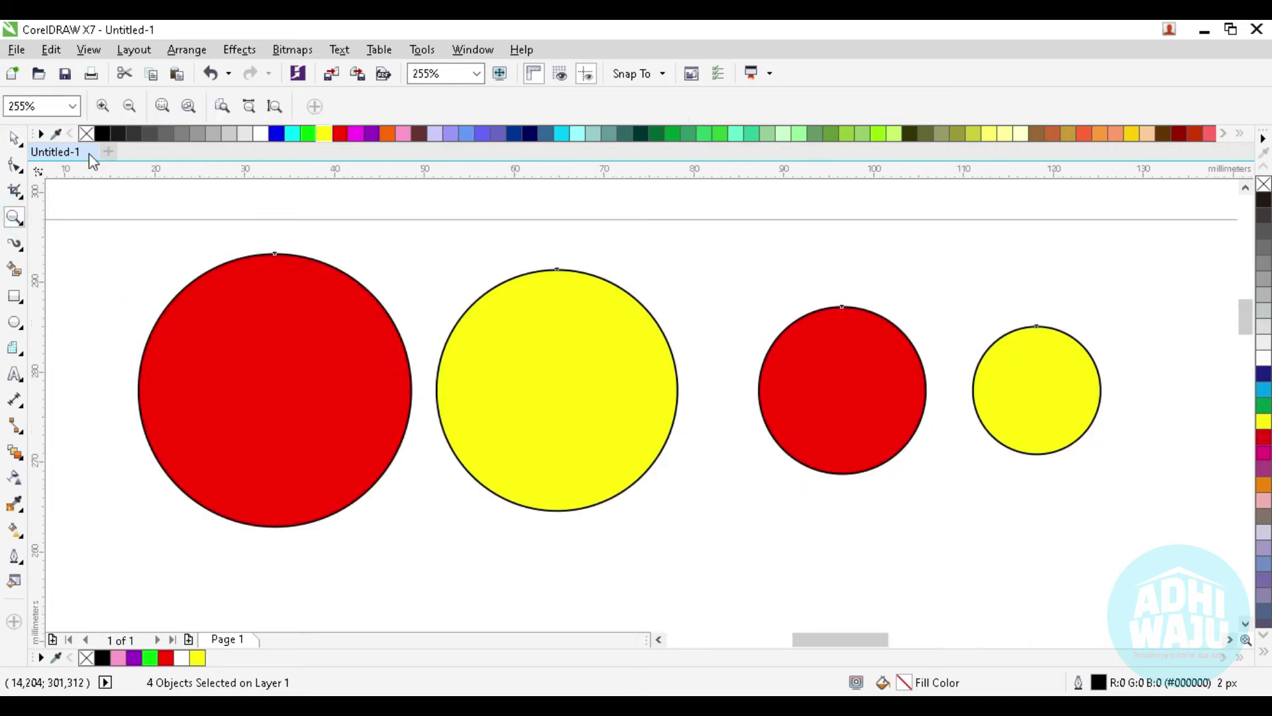
pyautogui.click(15, 138)
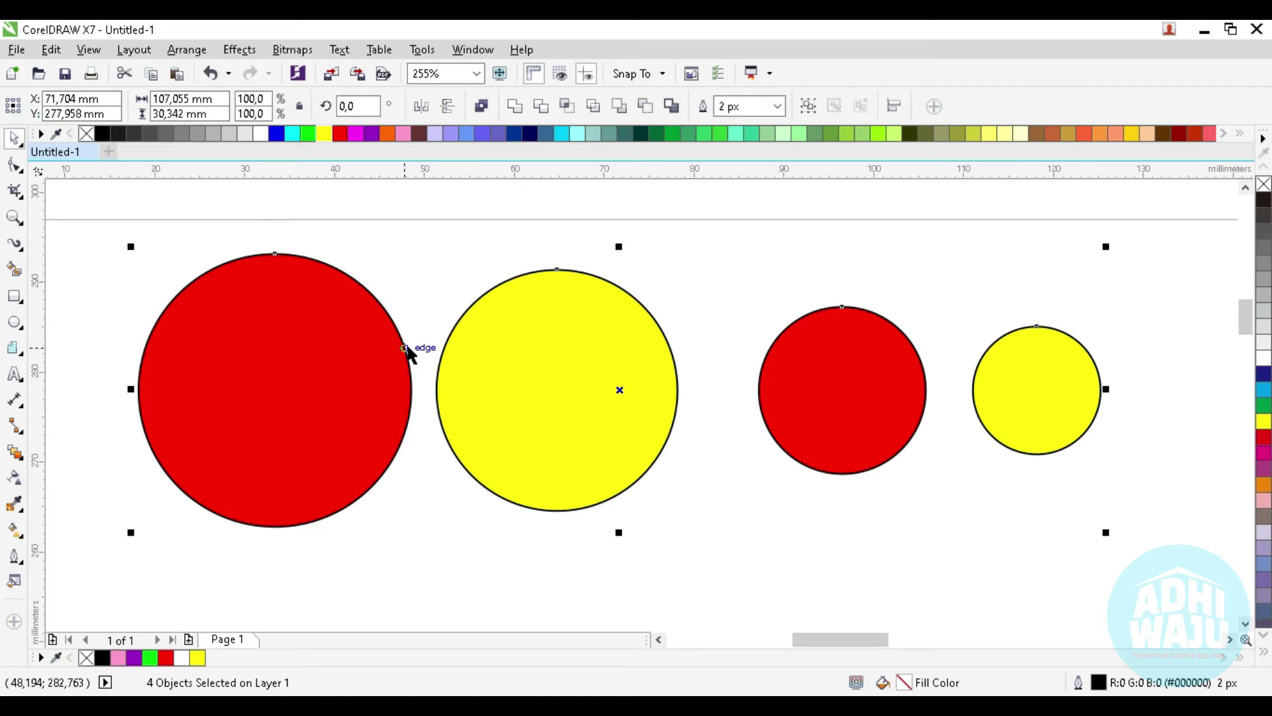
pyautogui.press('b')
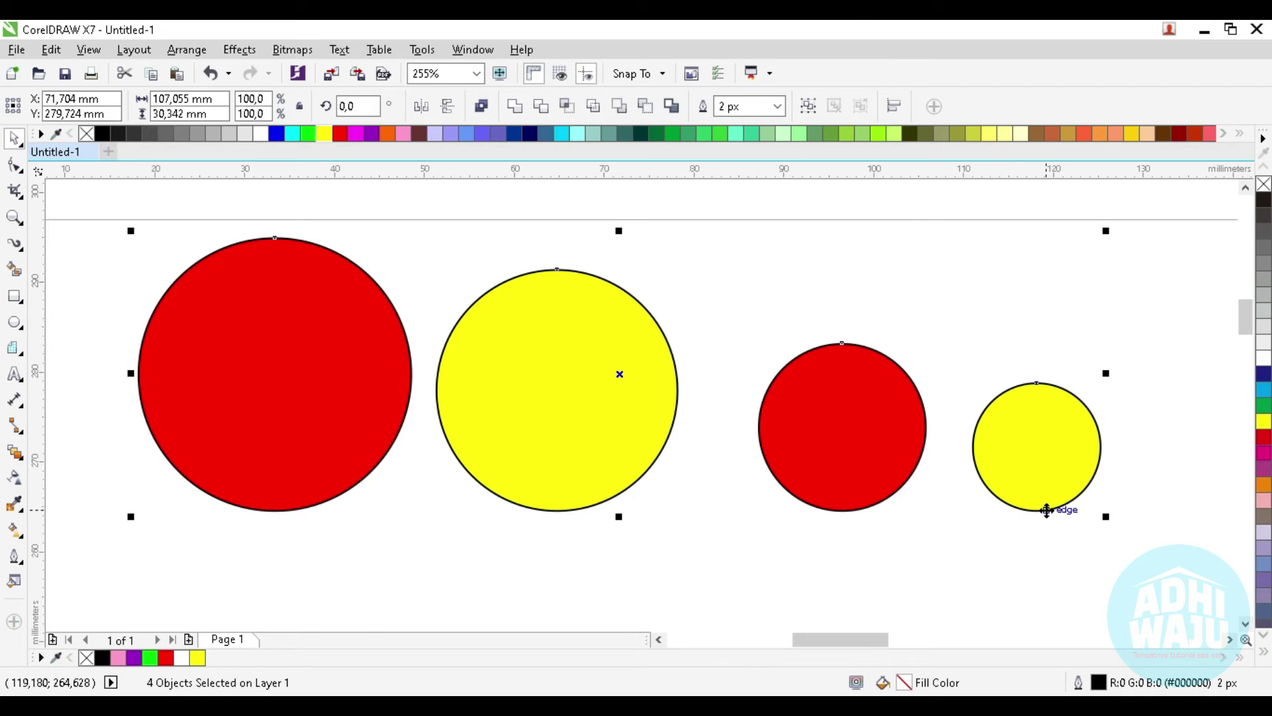
pyautogui.press('e')
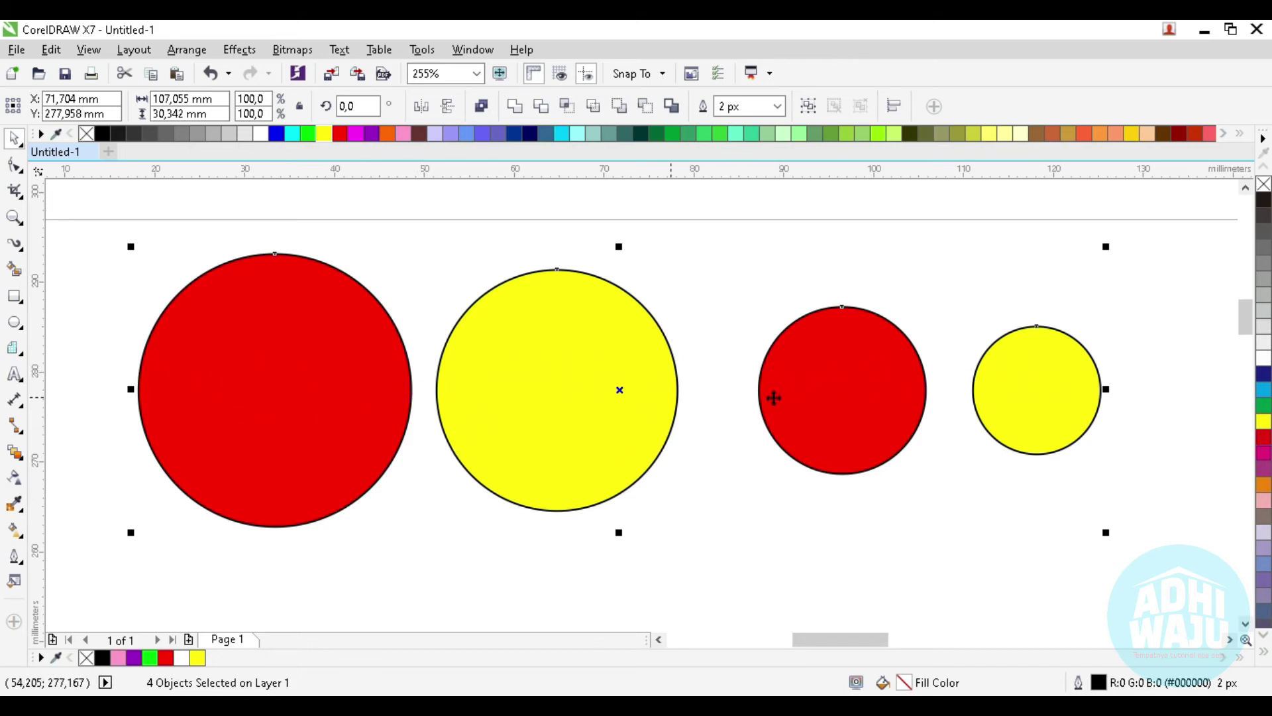
pyautogui.scroll(-3, 520, 383)
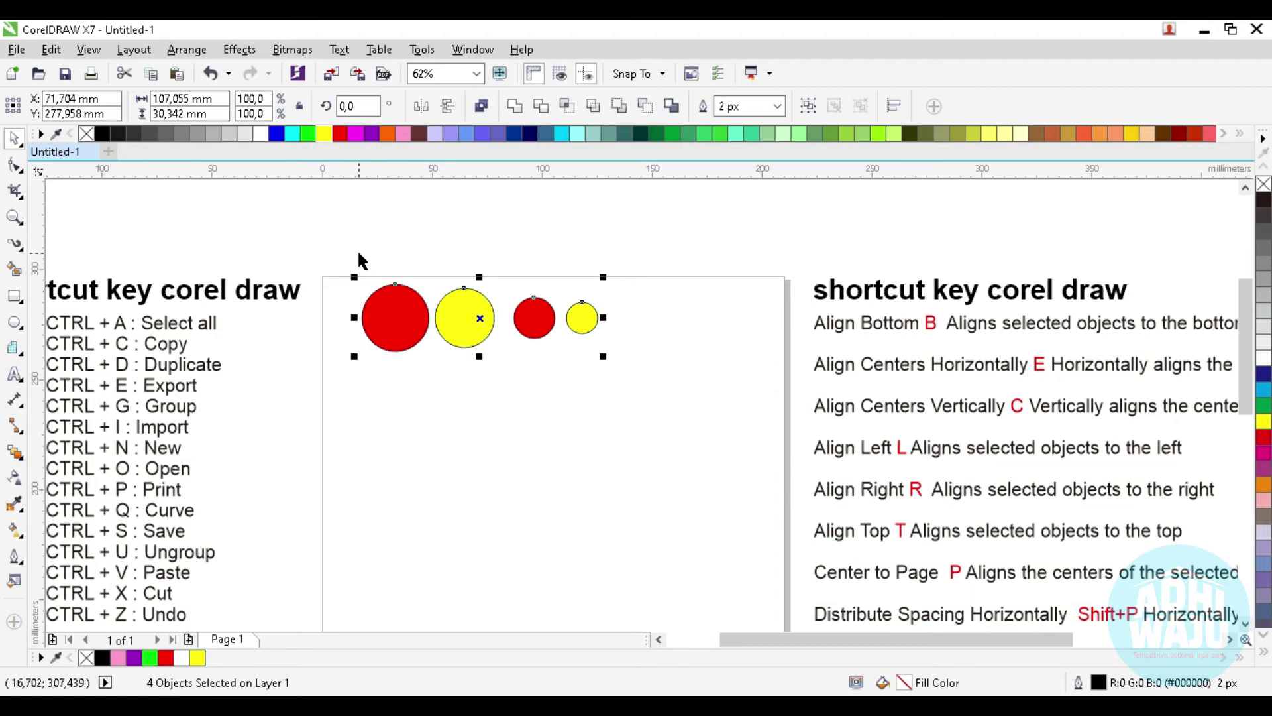
# Step: Duplicate and group the circle row, rotate the copy 90°, and move it down the left side
pyautogui.moveTo(357, 251); pyautogui.dragTo(661, 406)
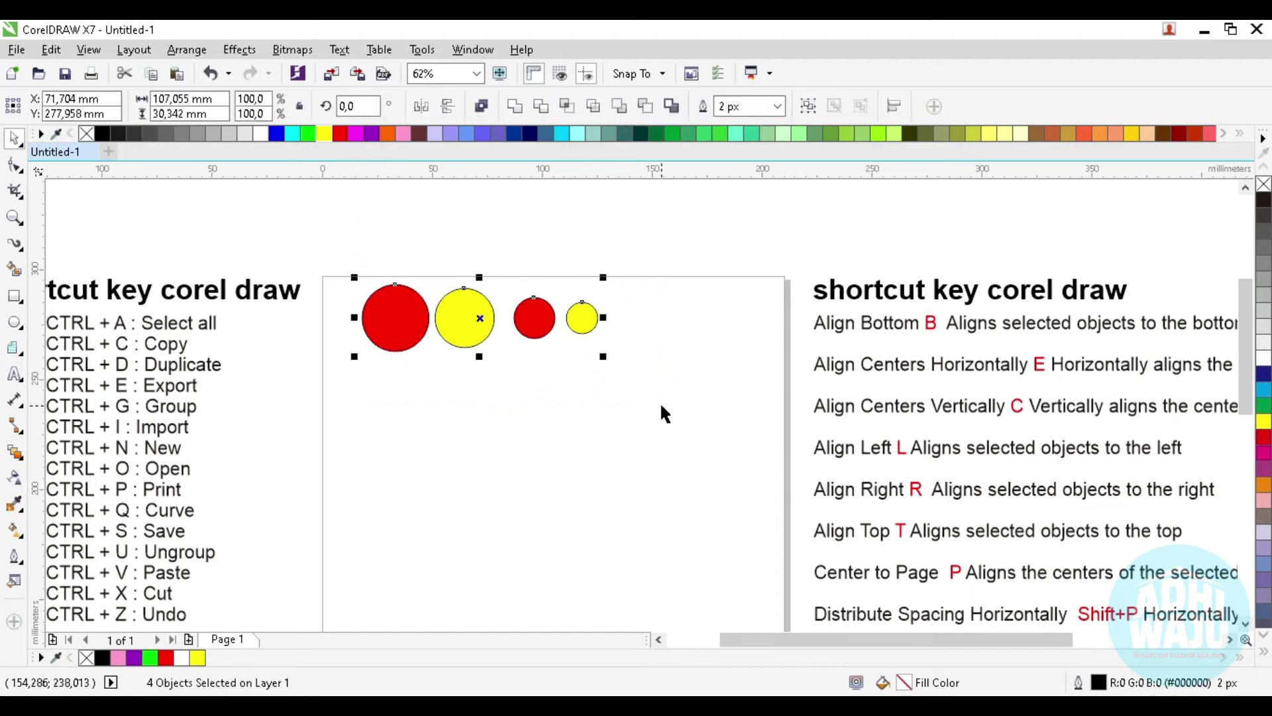
pyautogui.hotkey('ctrl', 'd')
pyautogui.hotkey('ctrl', 'g')
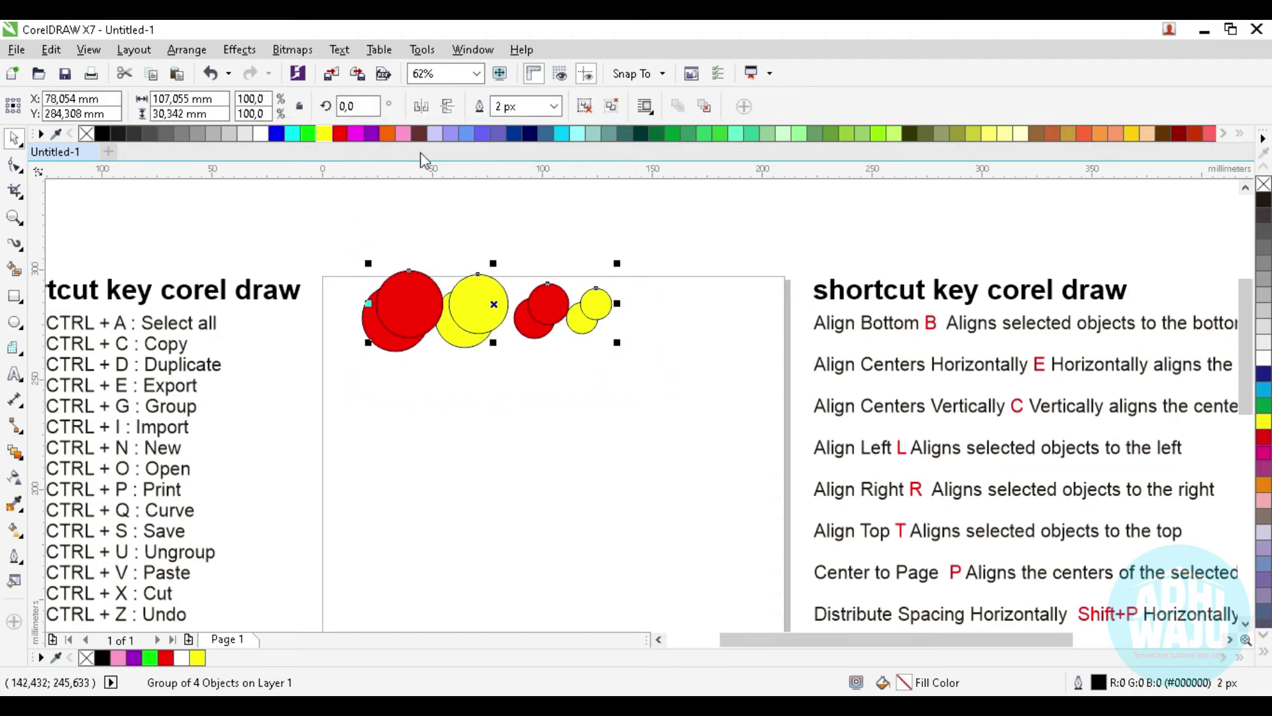
pyautogui.click(363, 107)
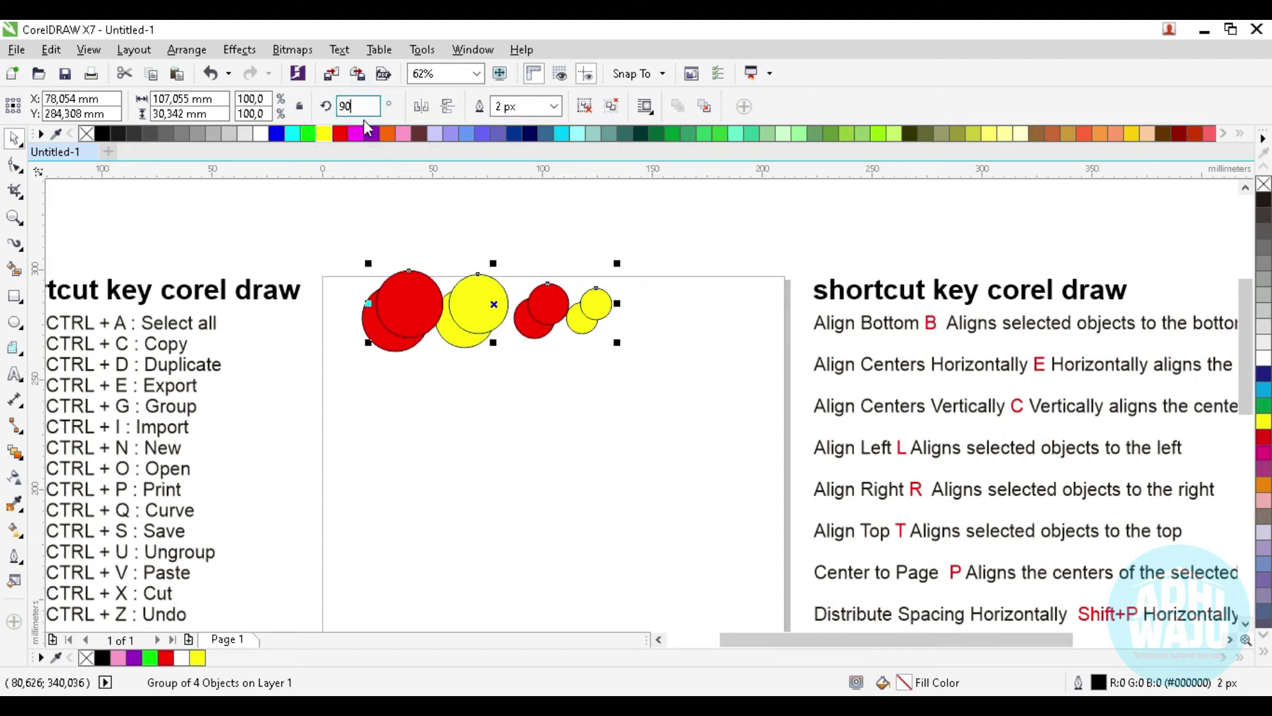
pyautogui.press('Return')
pyautogui.moveTo(496, 314)
pyautogui.mouseDown()
pyautogui.moveTo(413, 503)
pyautogui.moveTo(397, 489)
pyautogui.mouseUp()
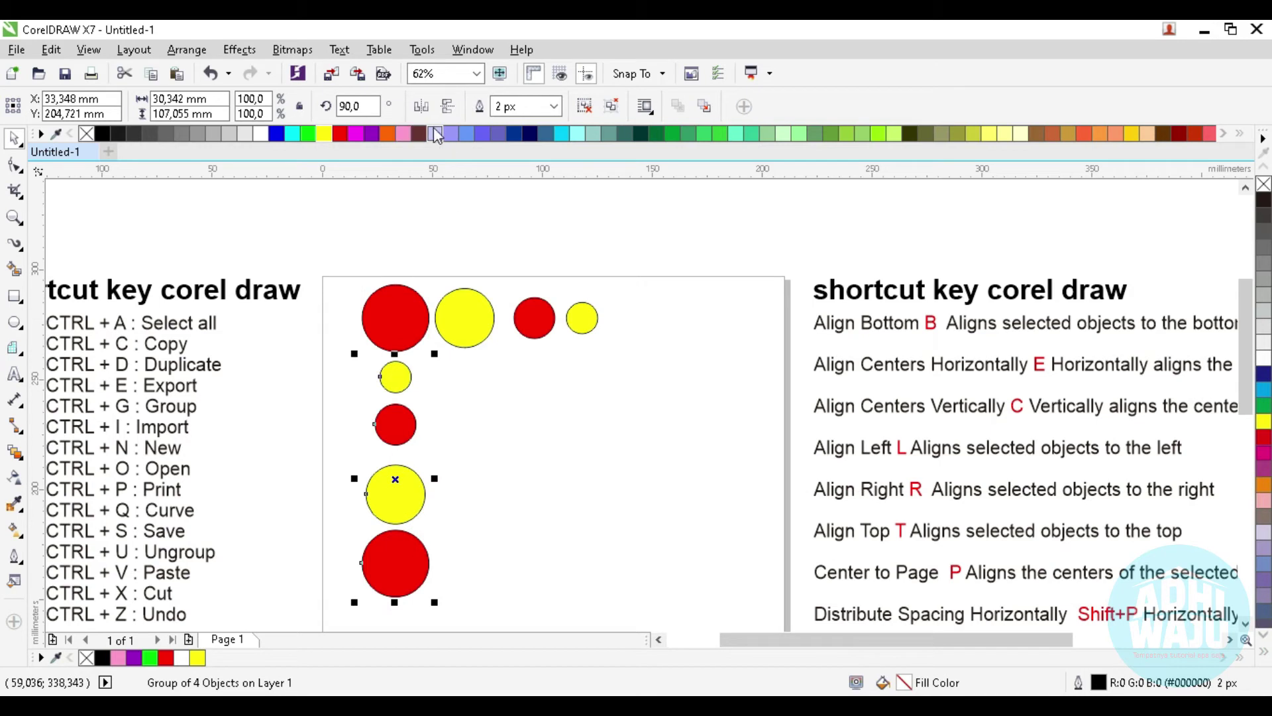
# Step: Nudge the column's yellow and red circles alternately left and right into a zigzag
pyautogui.click(719, 371)
pyautogui.moveTo(396, 377); pyautogui.dragTo(362, 377)
pyautogui.click(395, 423)
pyautogui.moveTo(395, 424); pyautogui.dragTo(409, 424)
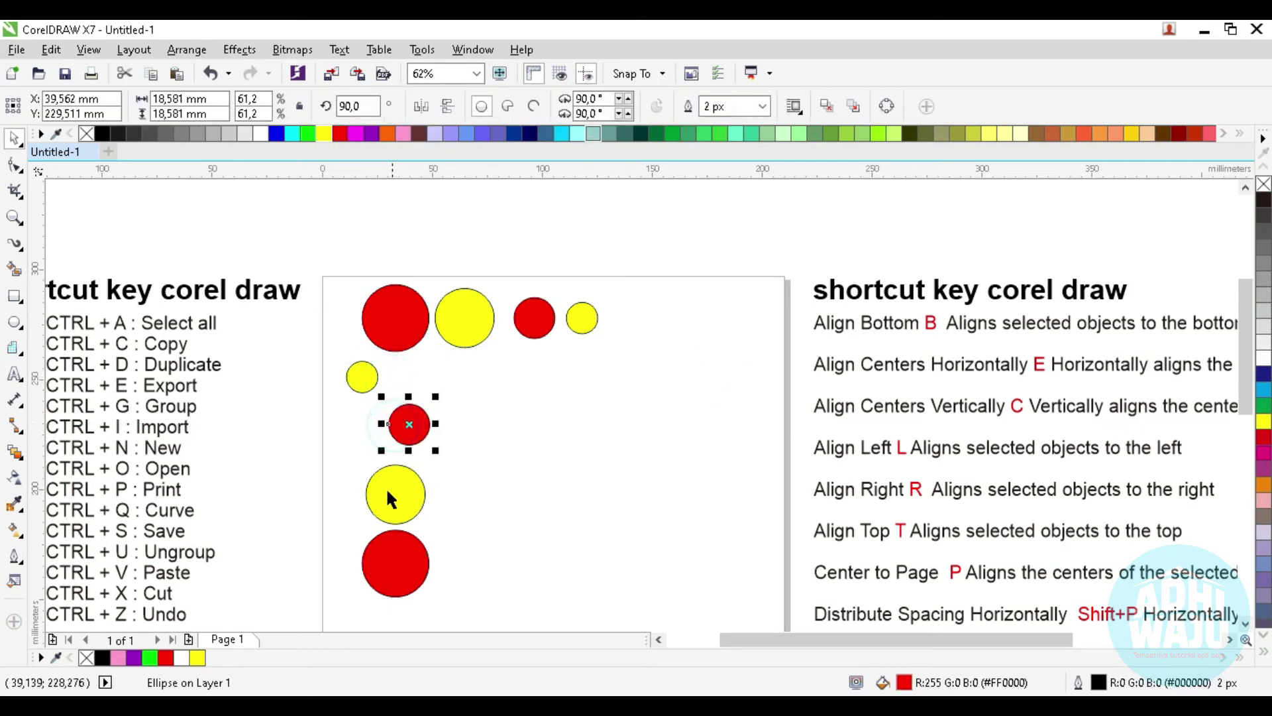
pyautogui.moveTo(387, 492); pyautogui.dragTo(348, 492)
pyautogui.moveTo(383, 551); pyautogui.dragTo(396, 555)
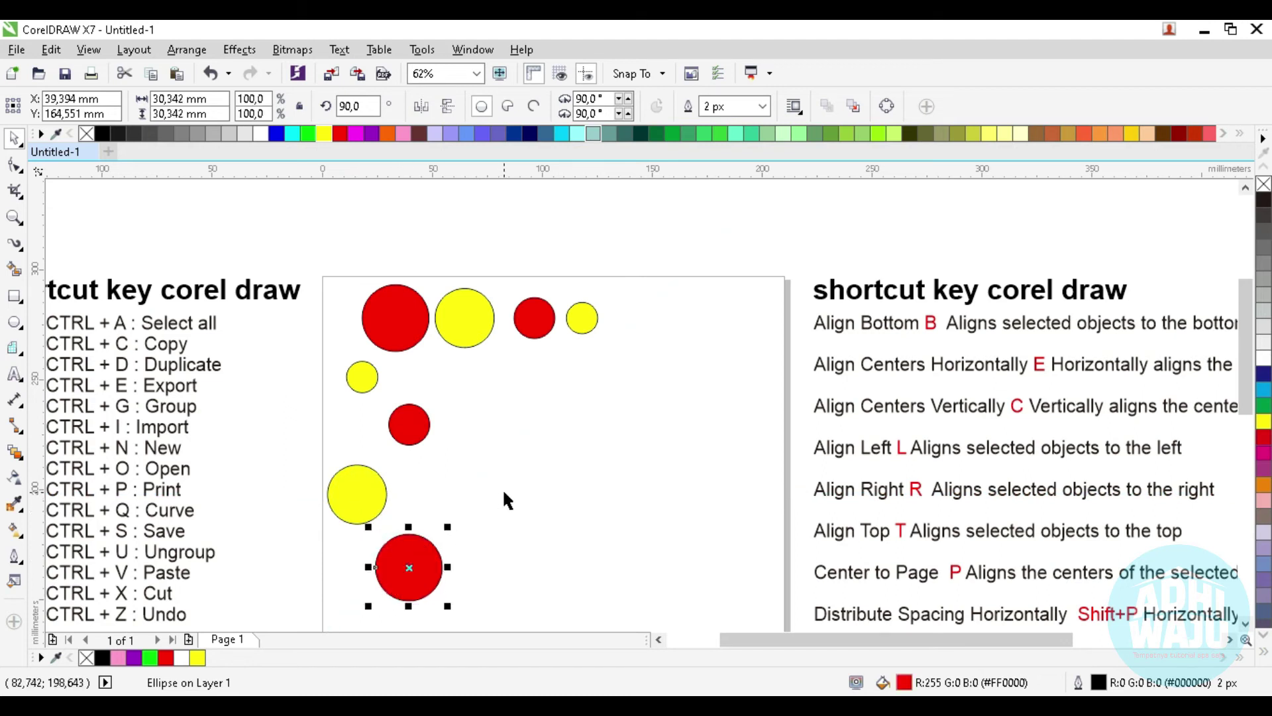
# Step: Zoom in on the circles and align the selected circles on one vertical centre line (C)
pyautogui.click(14, 216)
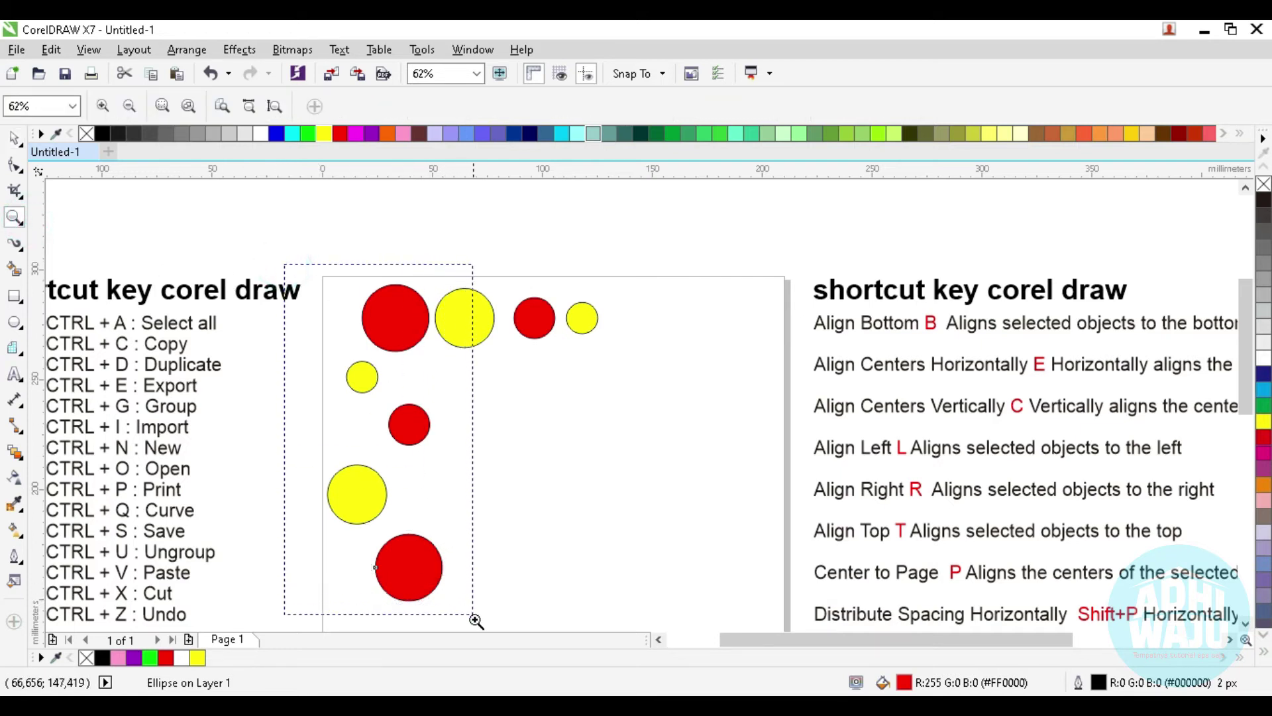
pyautogui.moveTo(283, 264); pyautogui.dragTo(474, 620)
pyautogui.click(14, 138)
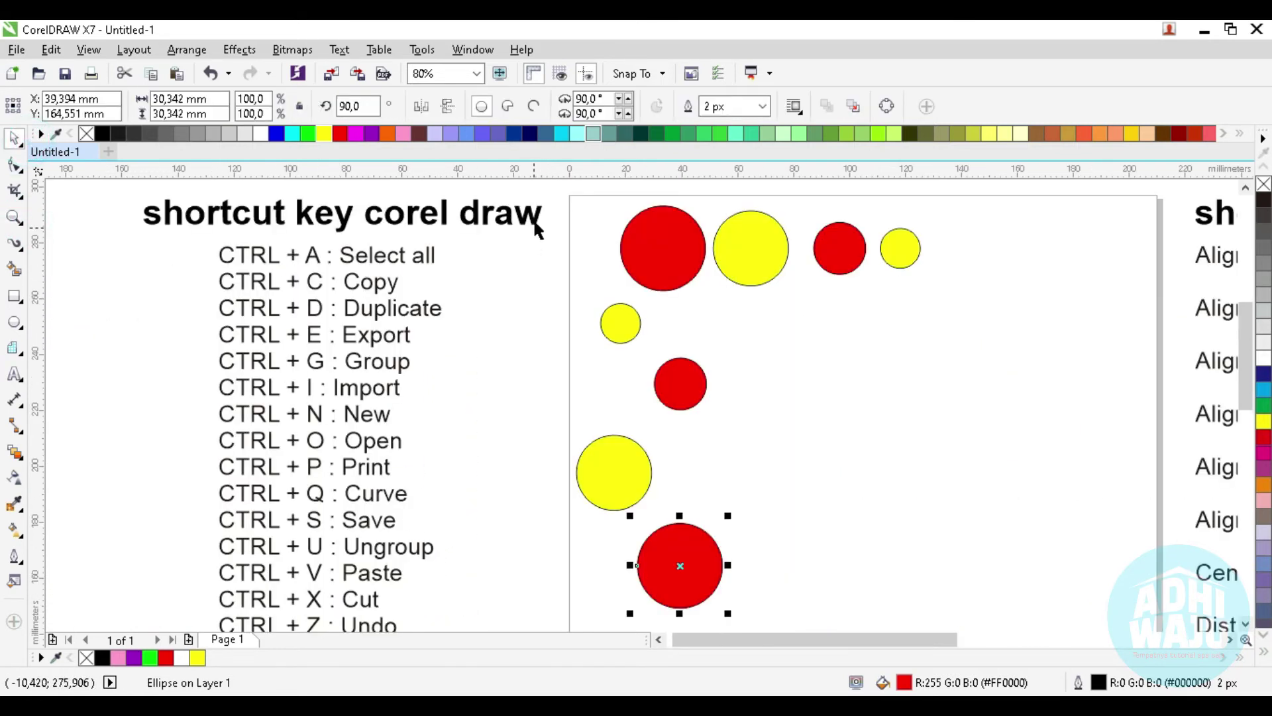
pyautogui.moveTo(564, 198); pyautogui.dragTo(756, 594)
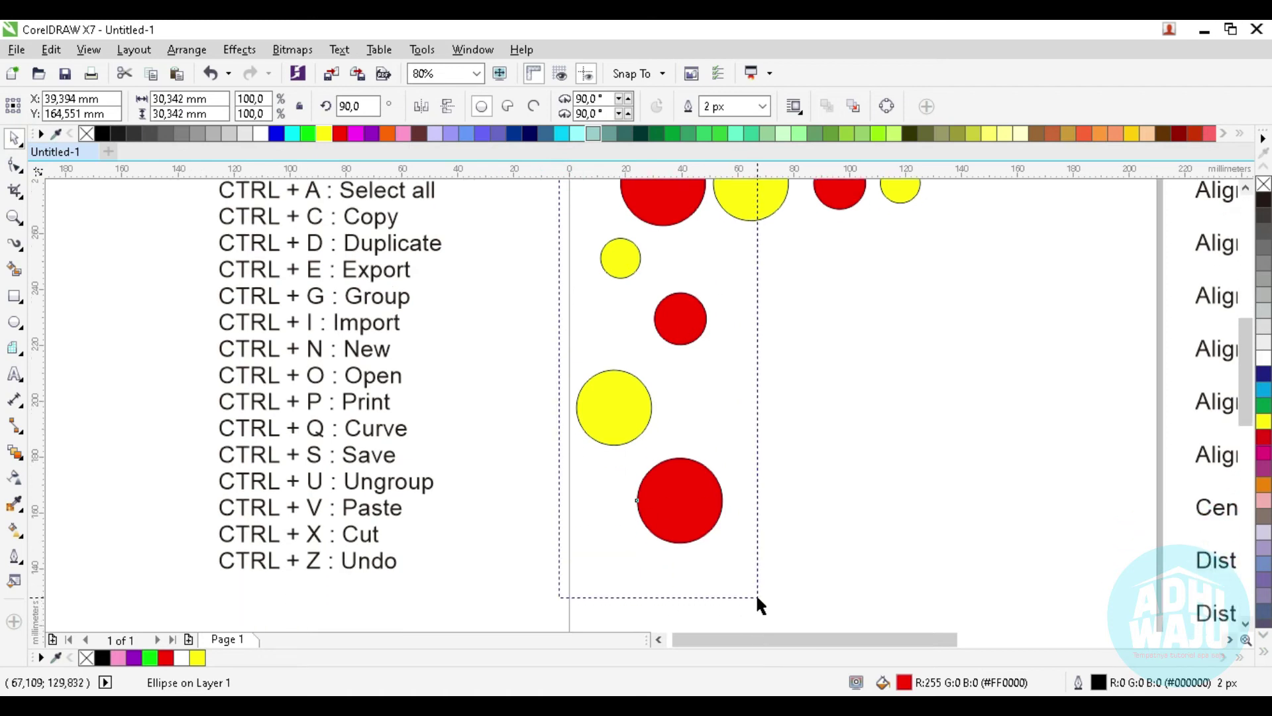
pyautogui.scroll(-3, 497, 355)
pyautogui.scroll(3, 497, 351)
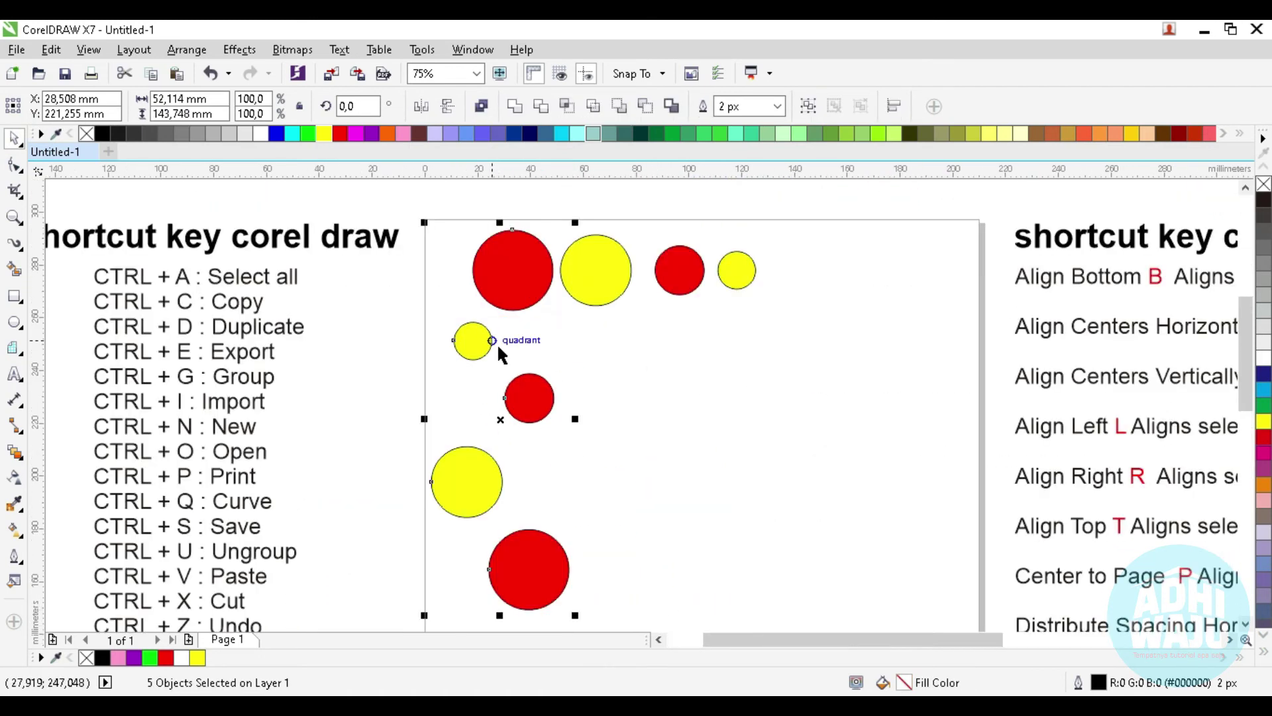
pyautogui.press('c')
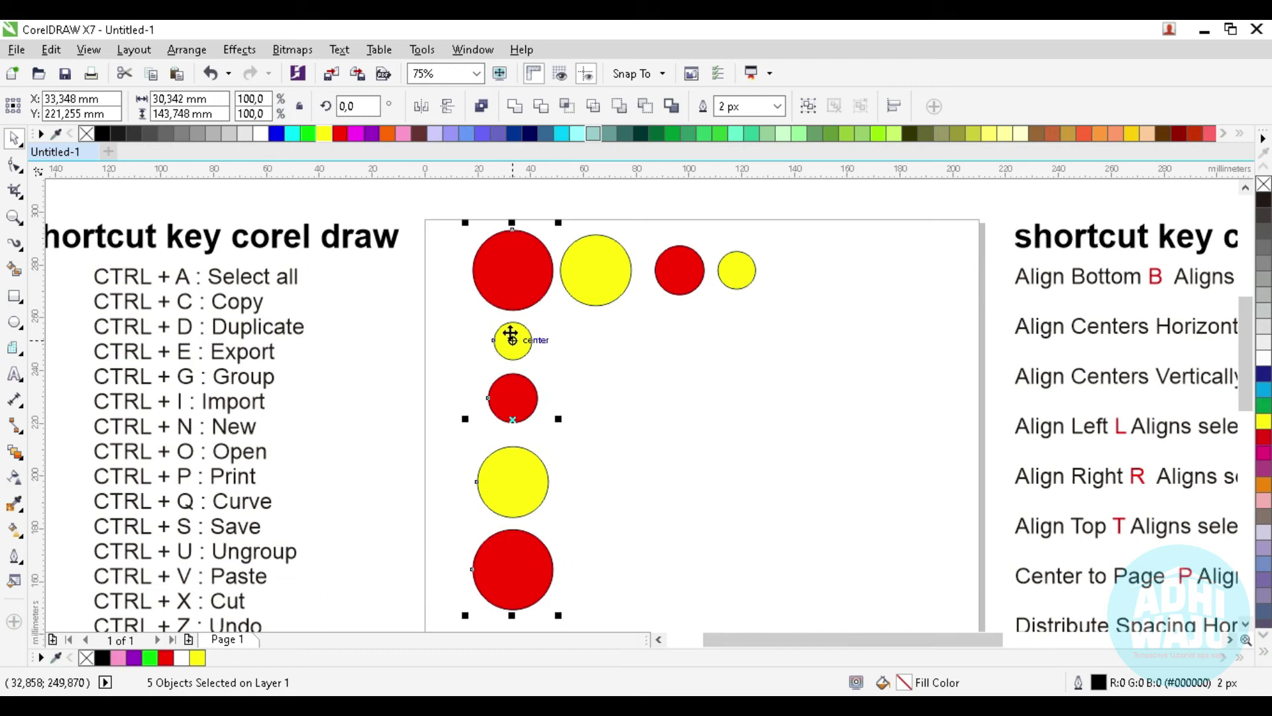
# Step: Marquee-select the whole column of five circles beneath the big red circle
pyautogui.click(715, 444)
pyautogui.scroll(-2, 424, 268)
pyautogui.scroll(2, 746, 346)
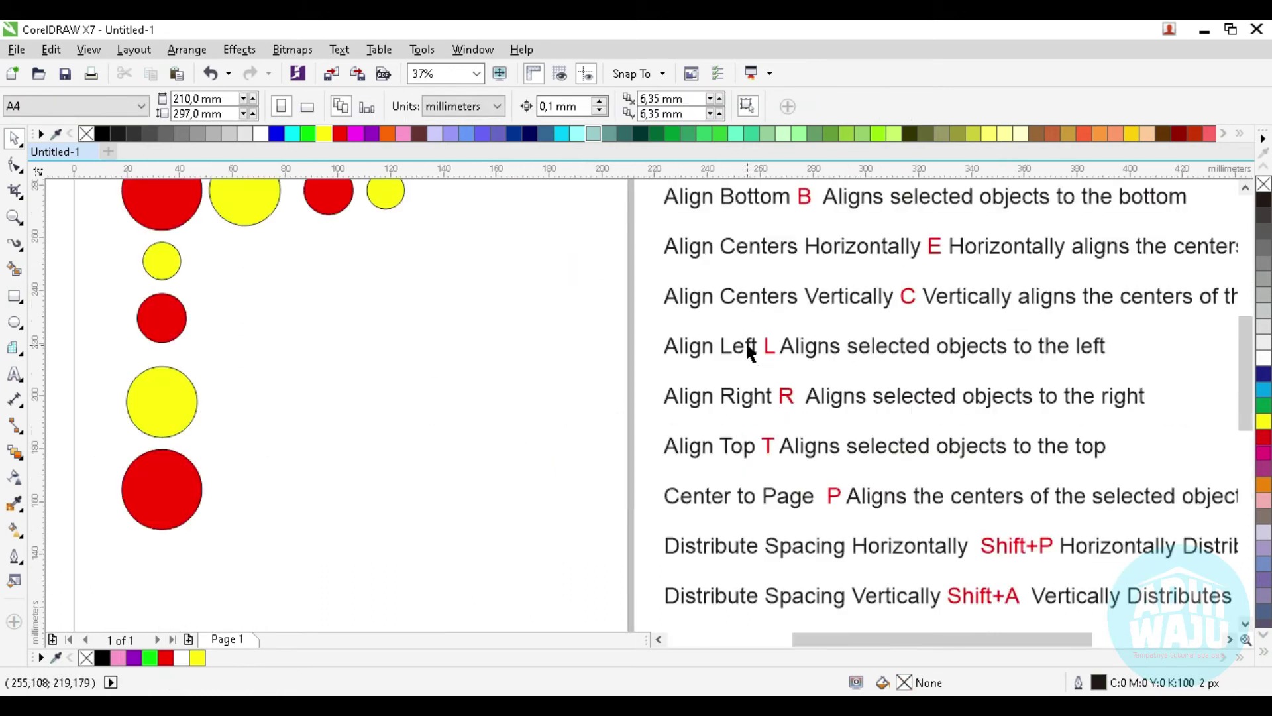
pyautogui.scroll(-2, 660, 378)
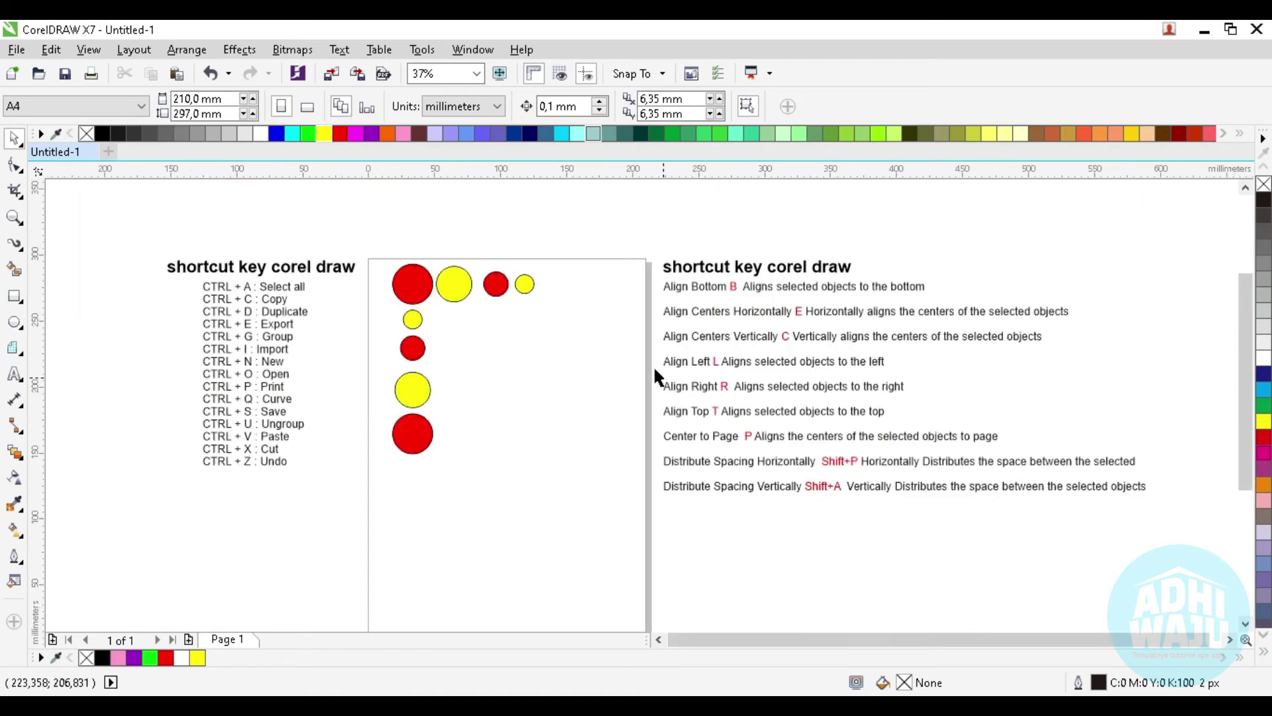
pyautogui.scroll(2, 459, 277)
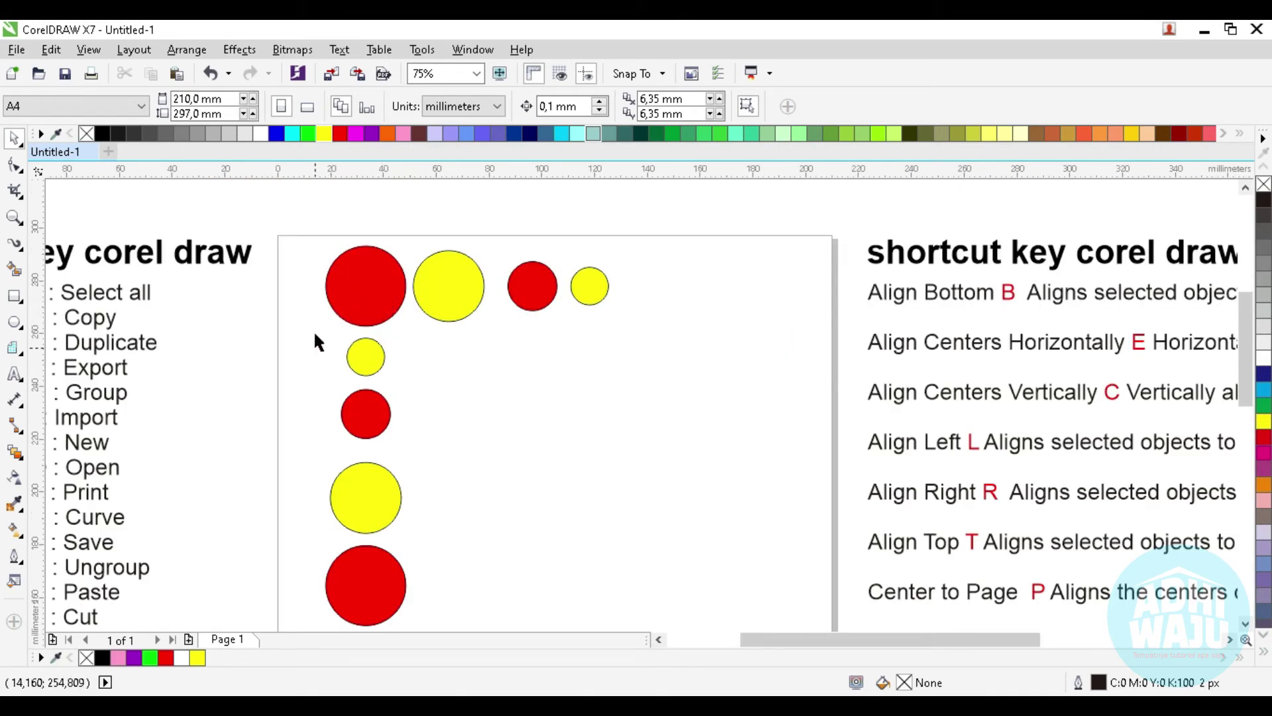
pyautogui.moveTo(285, 224)
pyautogui.mouseDown()
pyautogui.moveTo(418, 621)
pyautogui.moveTo(430, 567)
pyautogui.mouseUp()
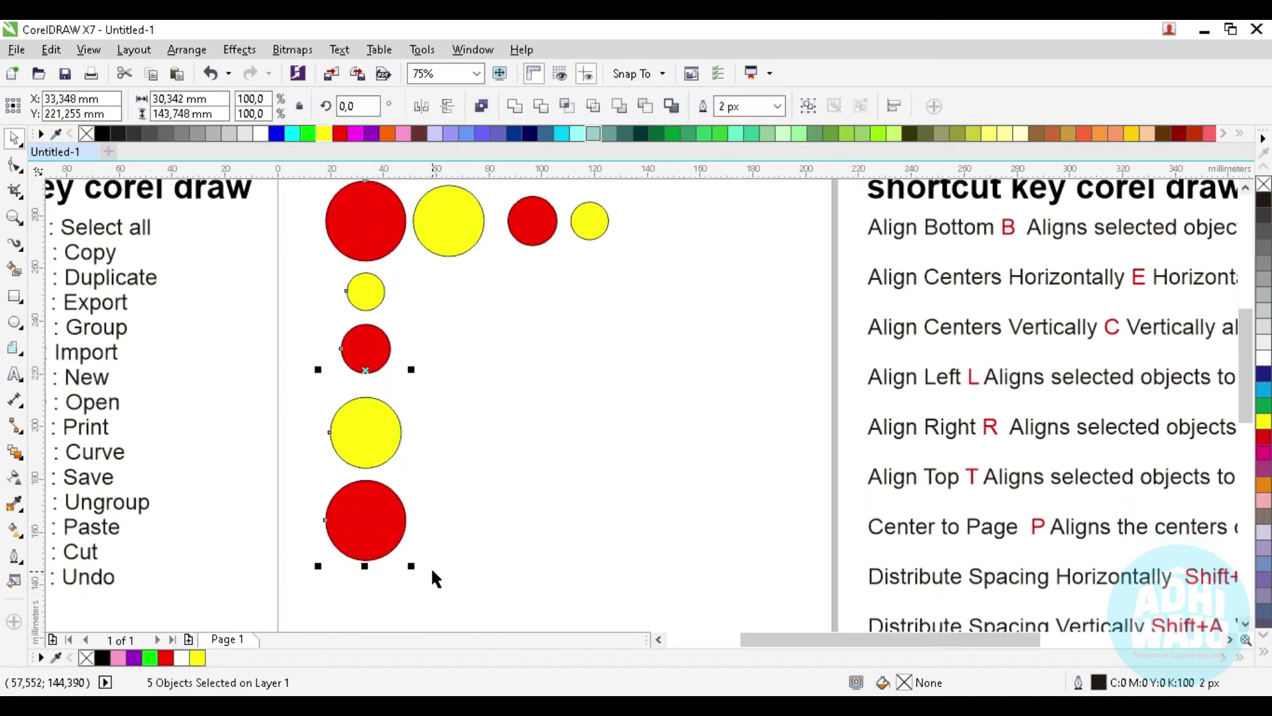
# Step: Try left and centre alignment on the column circles, finishing with their right edges aligned (R)
pyautogui.press('l')
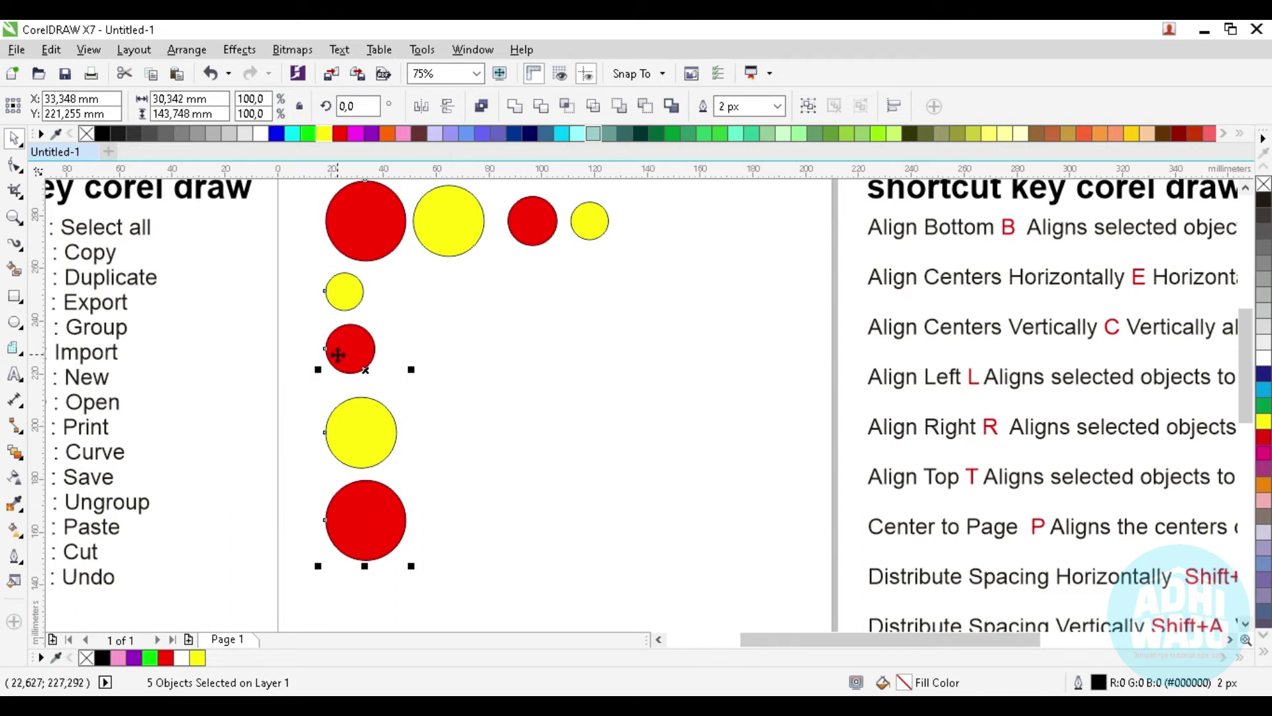
pyautogui.press('c')
pyautogui.click(13, 216)
pyautogui.moveTo(285, 186)
pyautogui.mouseDown()
pyautogui.moveTo(349, 247)
pyautogui.moveTo(424, 576)
pyautogui.mouseUp()
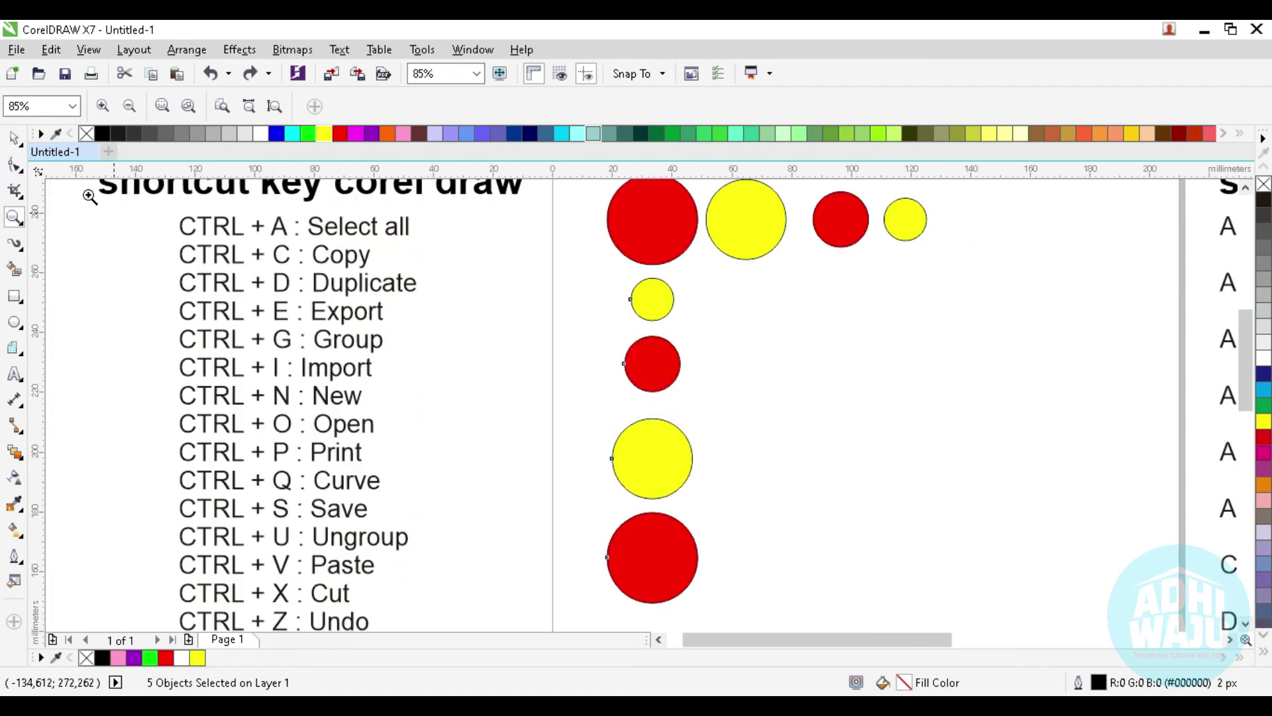
pyautogui.click(14, 138)
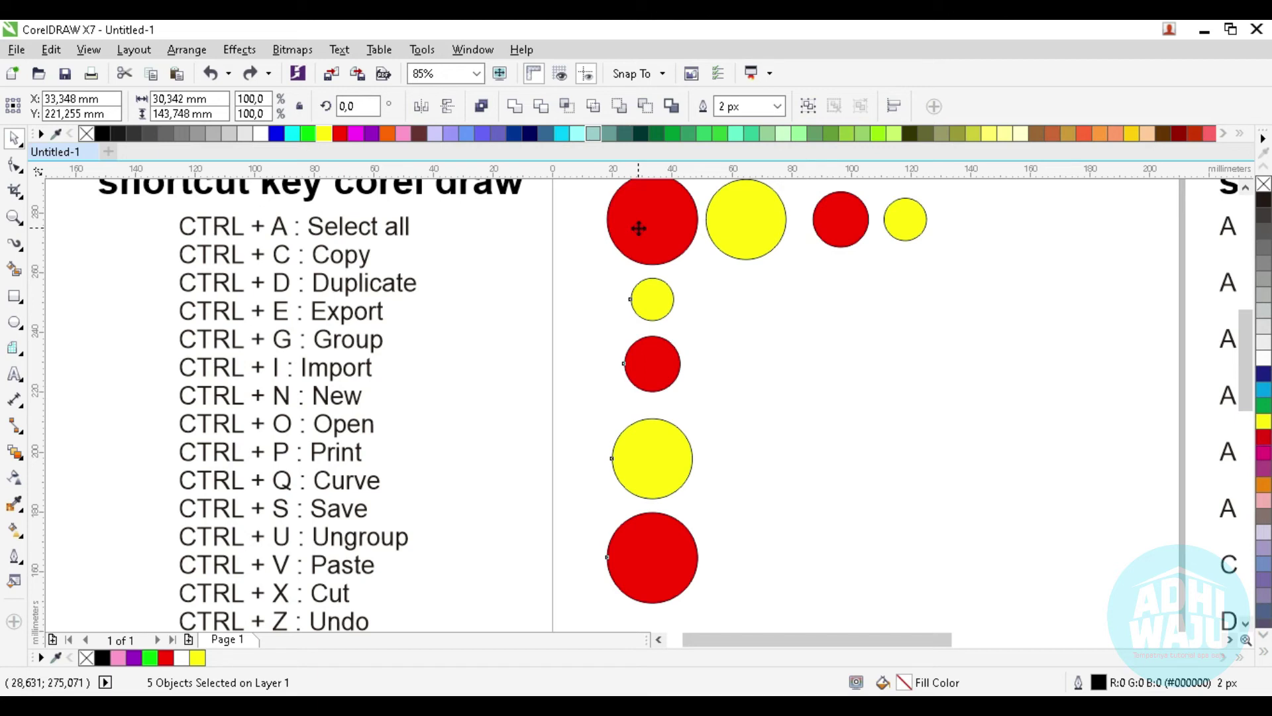
pyautogui.press('l')
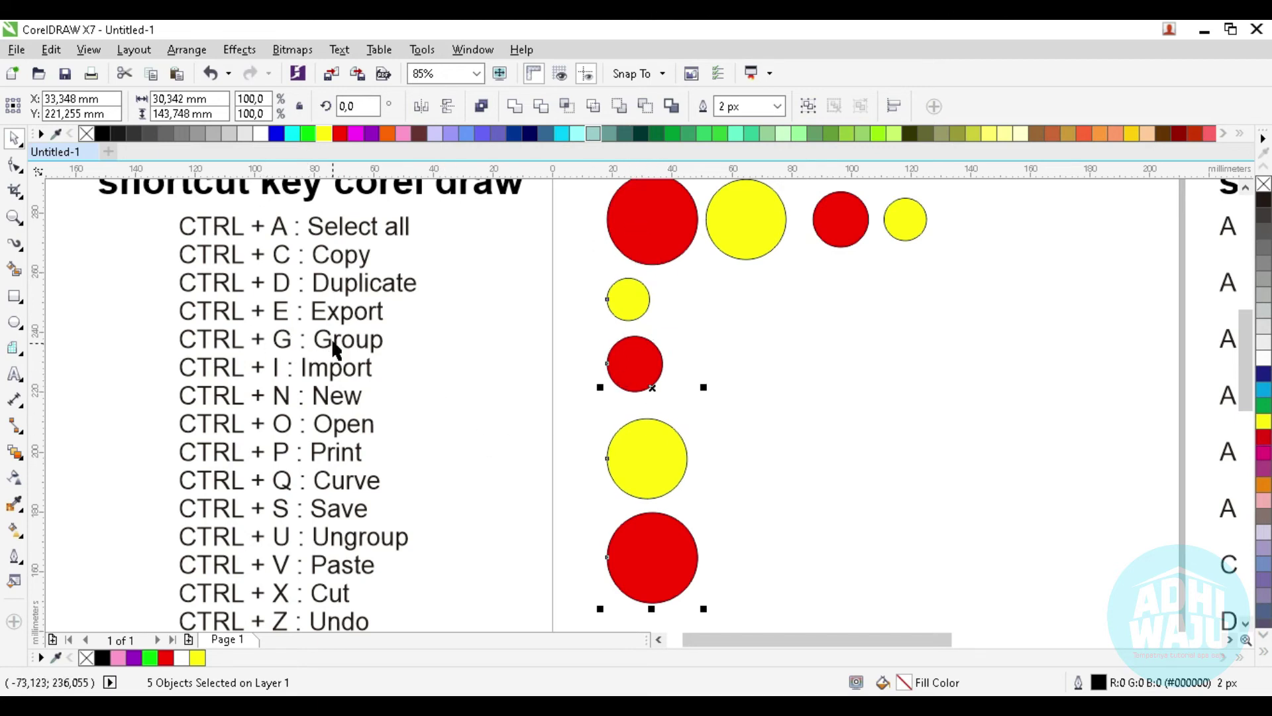
pyautogui.scroll(-3, 331, 339)
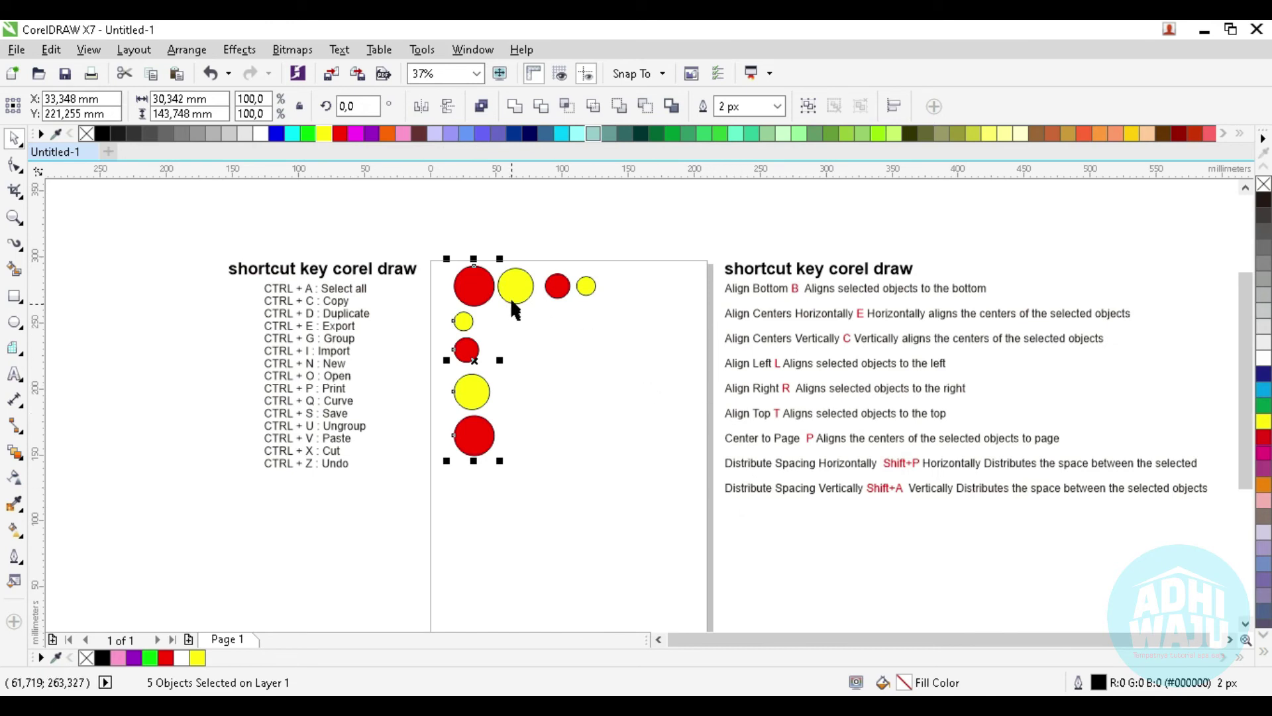
pyautogui.scroll(2, 509, 293)
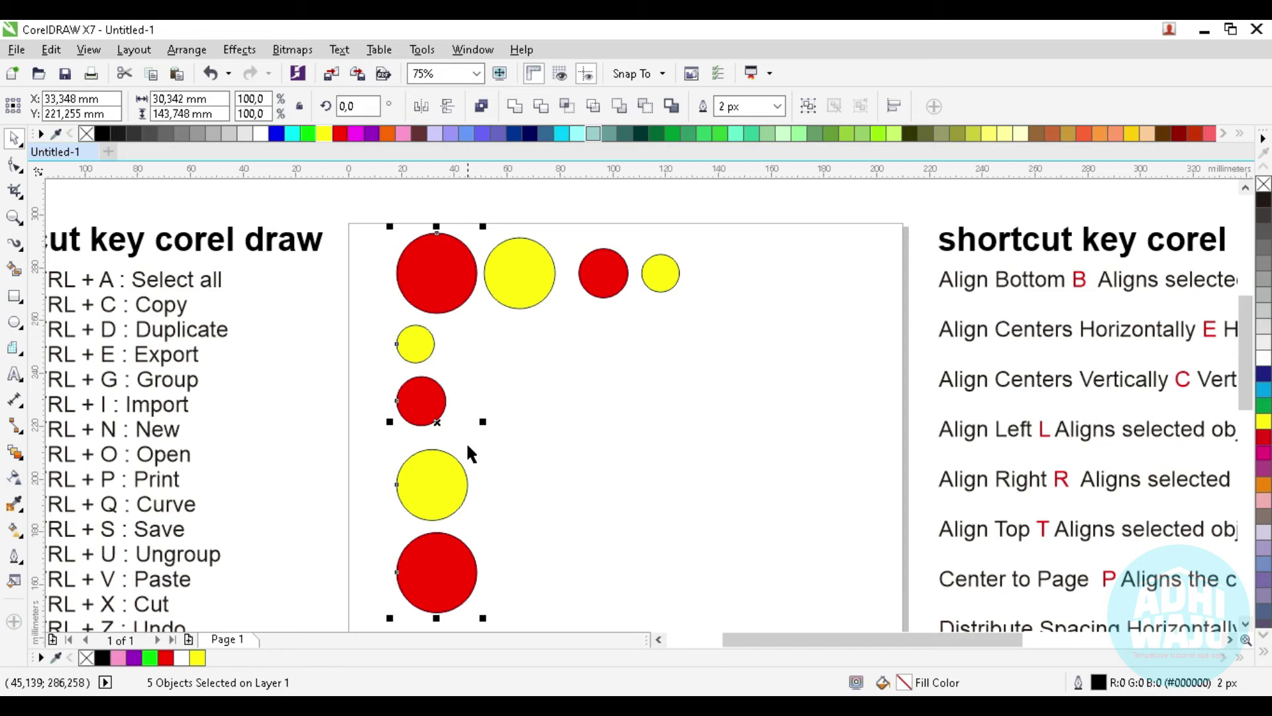
pyautogui.press('r')
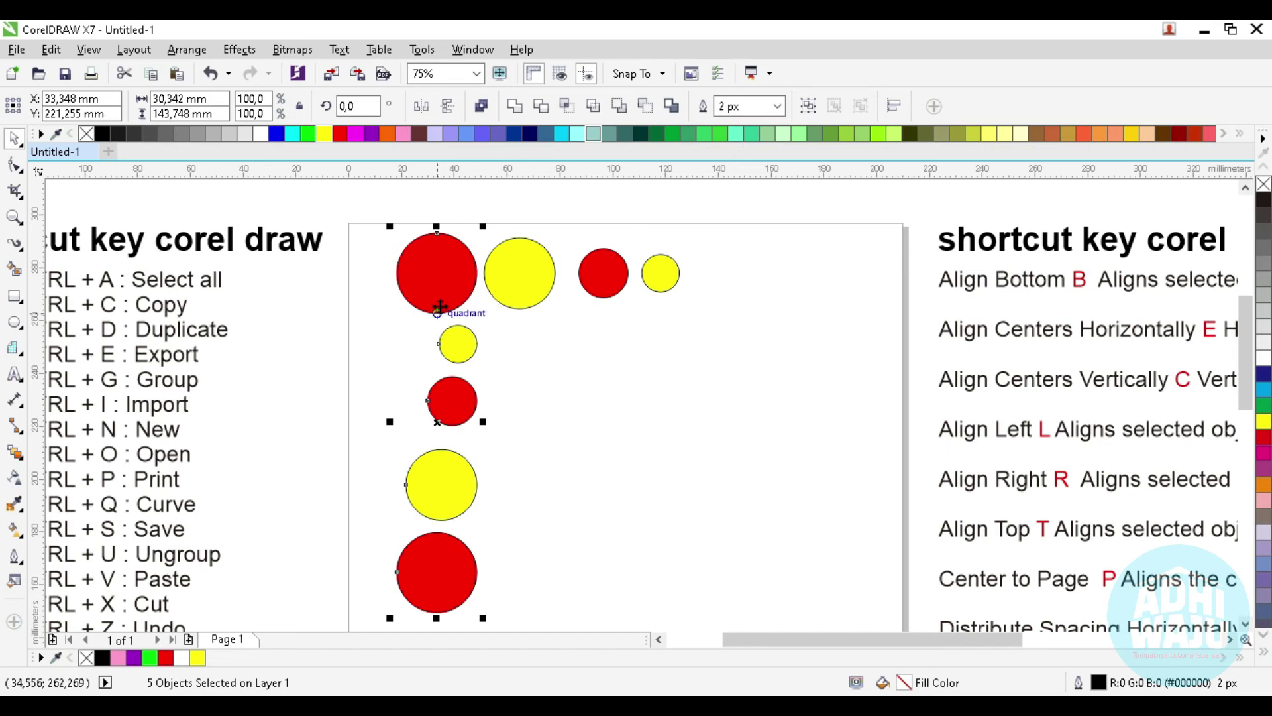
pyautogui.scroll(-2, 462, 246)
pyautogui.scroll(2, 640, 421)
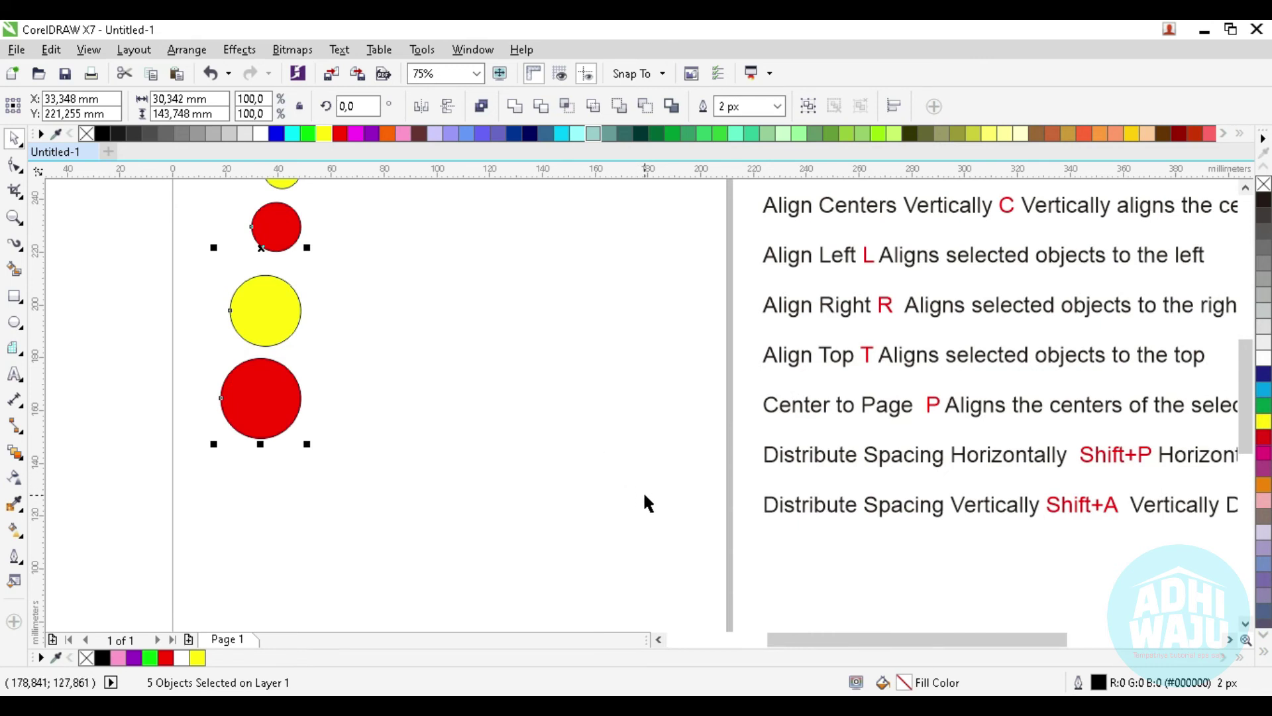
pyautogui.scroll(-2, 646, 500)
pyautogui.scroll(2, 495, 282)
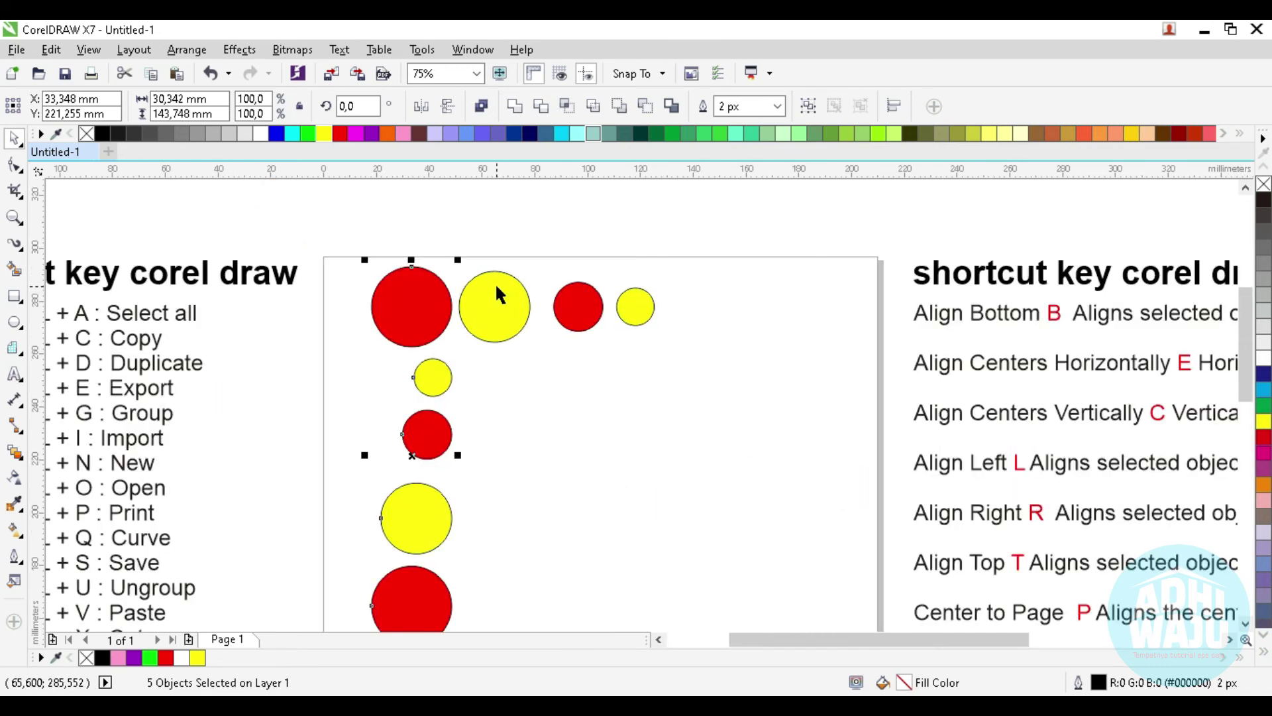
# Step: Undo a stray top alignment, then level the four top-row circles along their tops (T)
pyautogui.press('t')
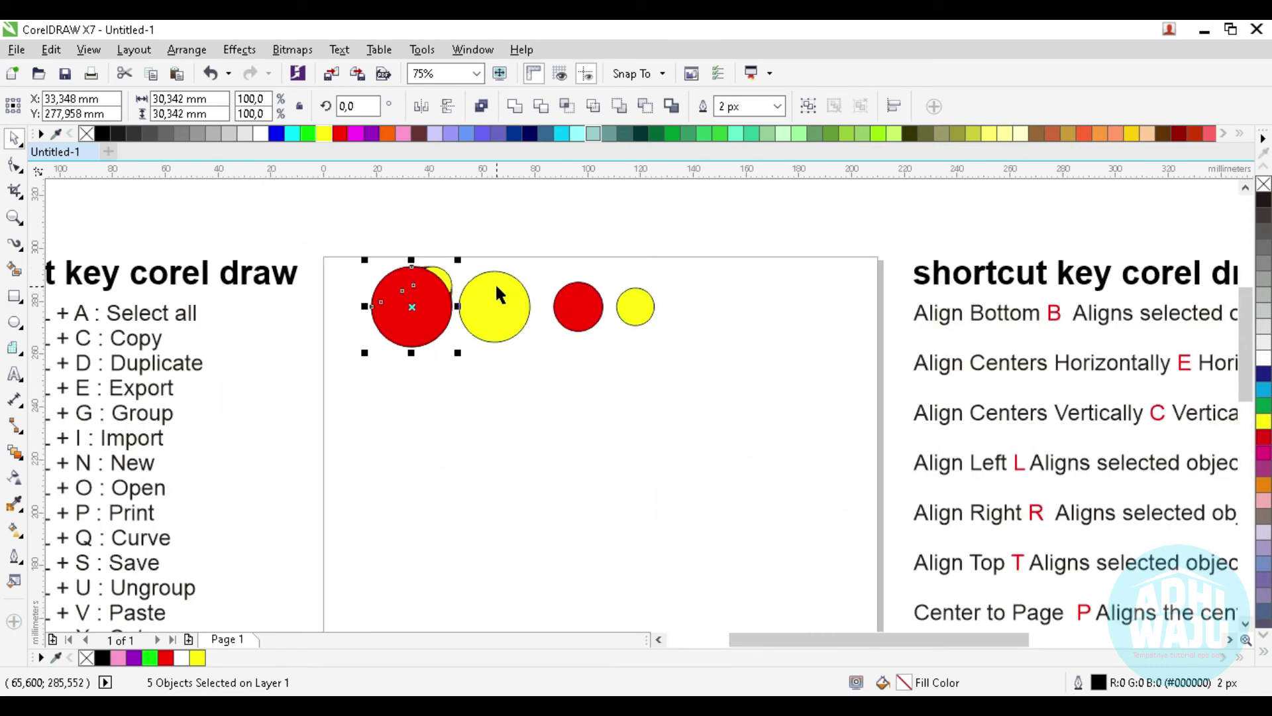
pyautogui.hotkey('ctrl', 'z')
pyautogui.moveTo(339, 229)
pyautogui.mouseDown()
pyautogui.moveTo(407, 272)
pyautogui.moveTo(714, 360)
pyautogui.mouseUp()
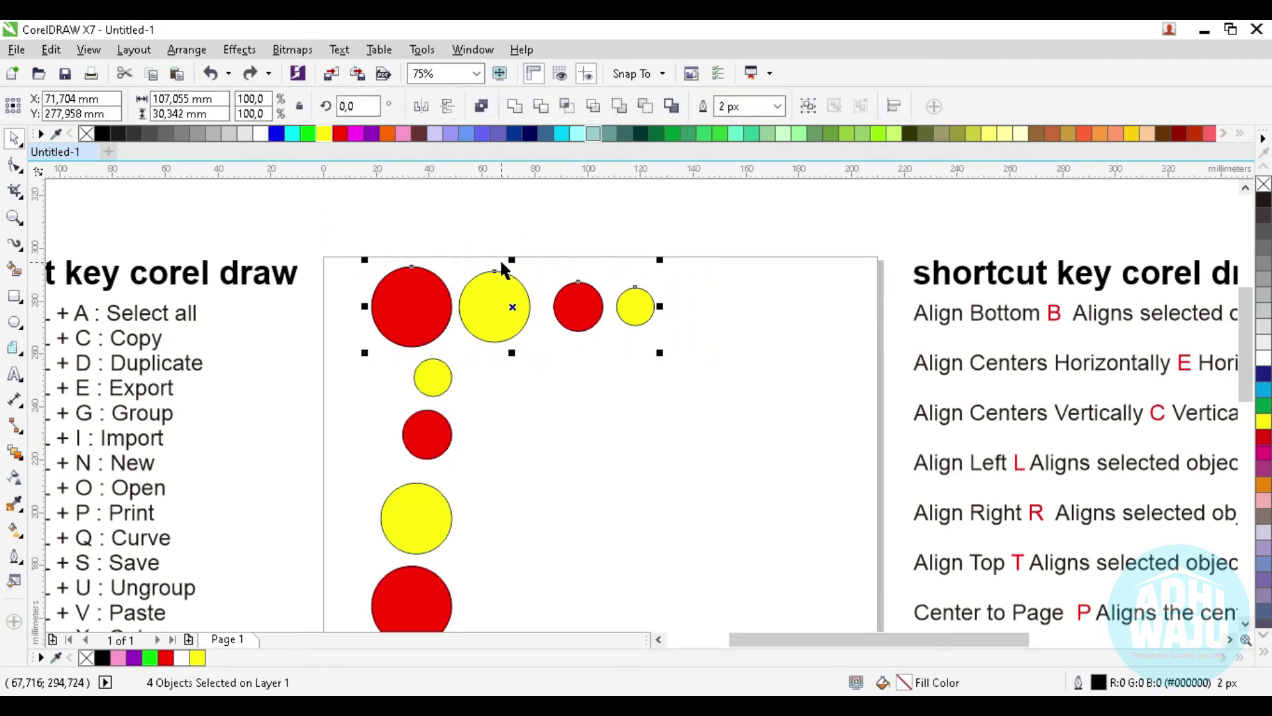
pyautogui.scroll(1, 502, 265)
pyautogui.press('t')
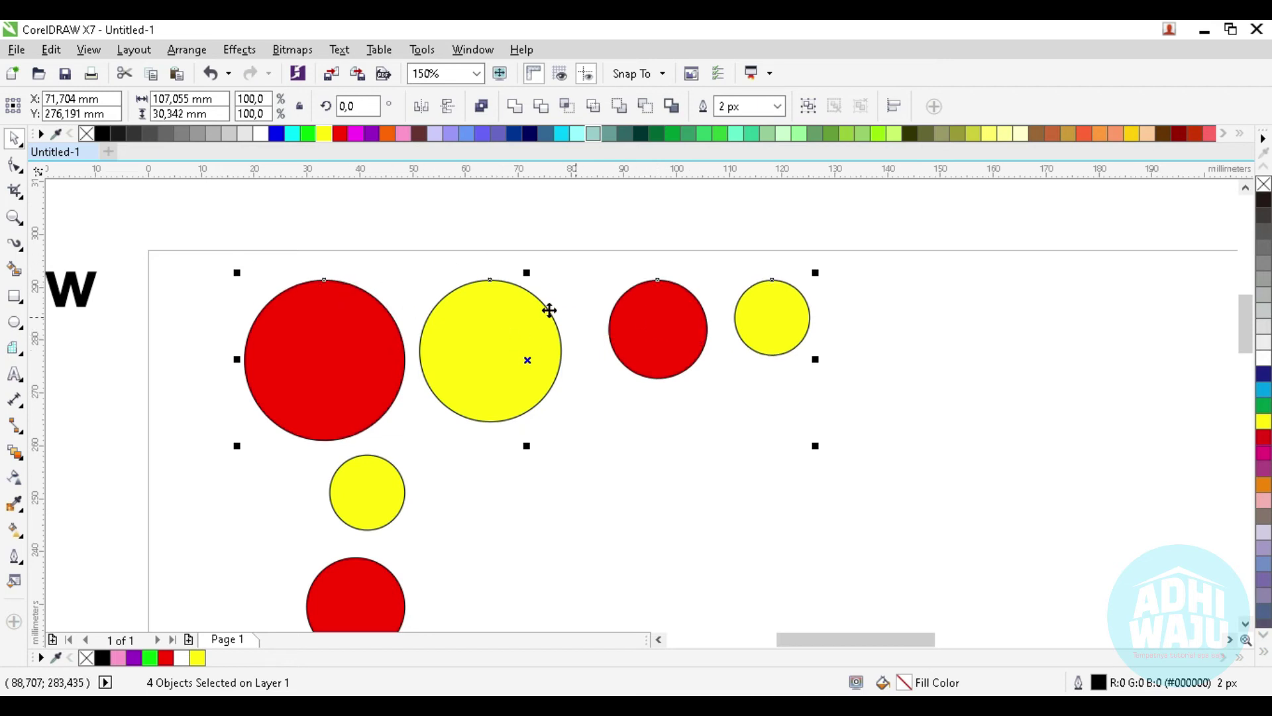
pyautogui.scroll(-1, 457, 239)
pyautogui.scroll(-1, 450, 229)
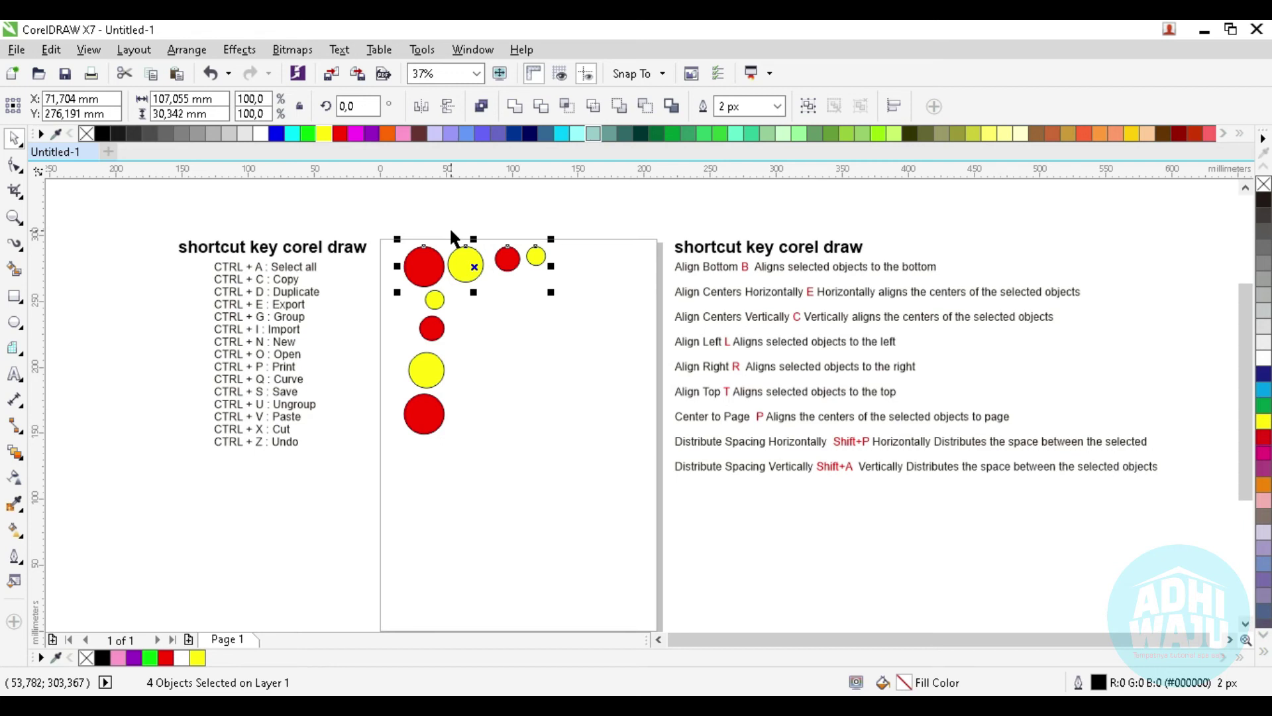
pyautogui.scroll(3, 450, 226)
pyautogui.click(446, 219)
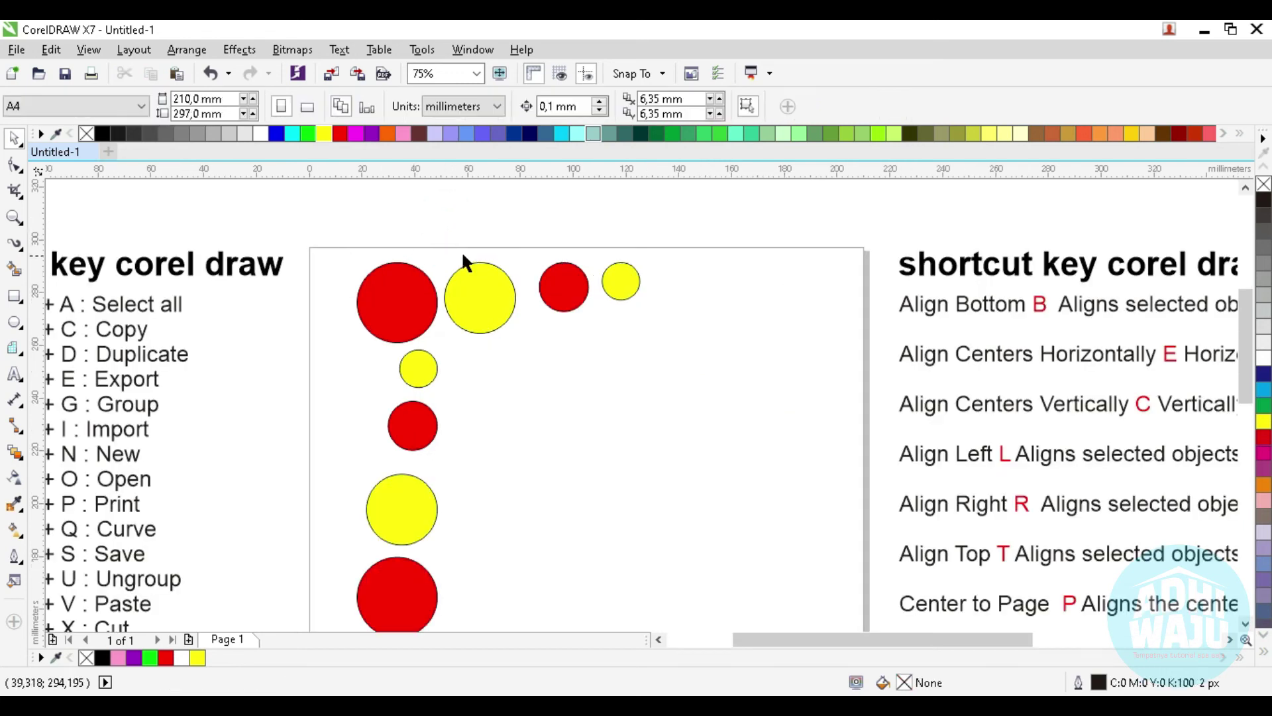
pyautogui.scroll(-3, 467, 252)
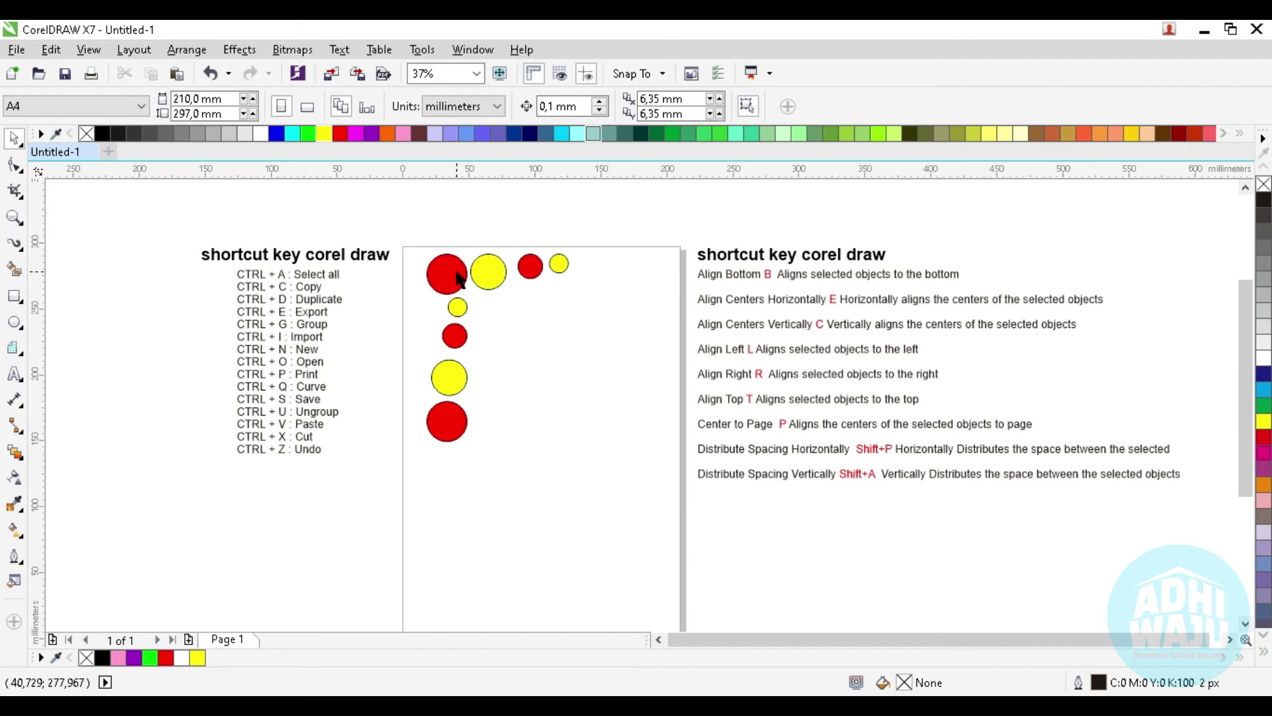
pyautogui.moveTo(447, 279); pyautogui.dragTo(132, 228)
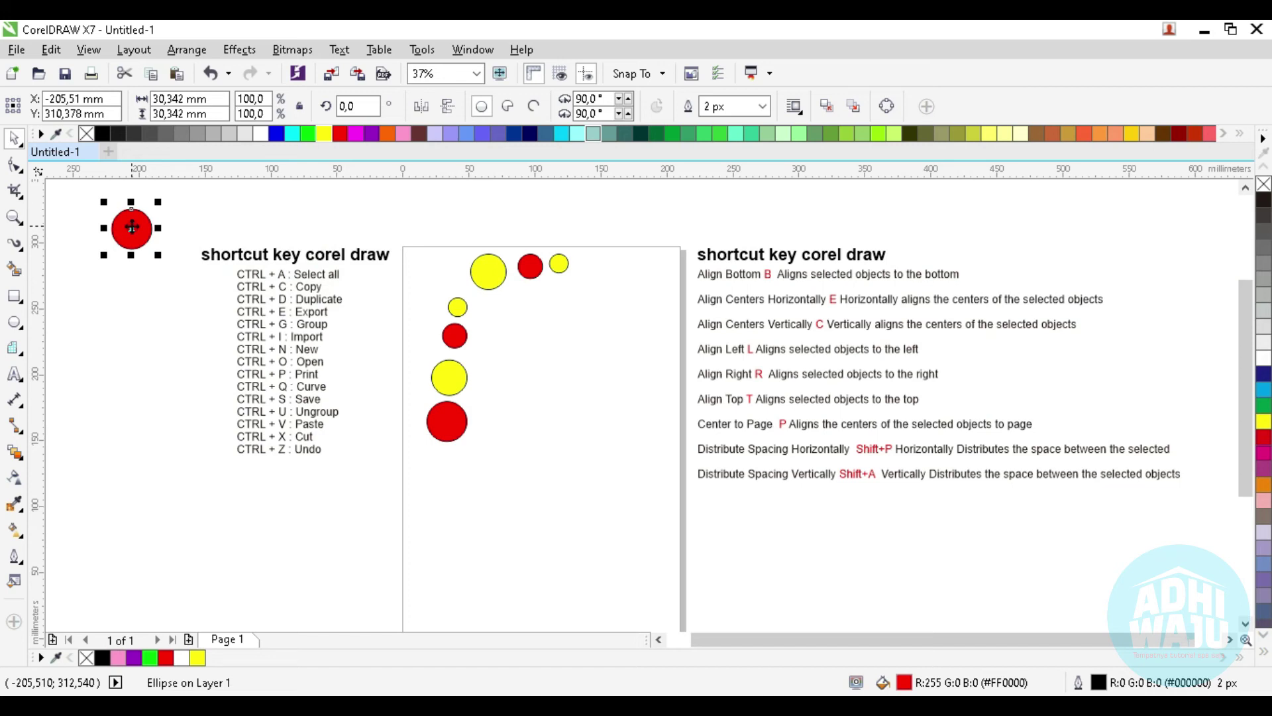
pyautogui.press('p')
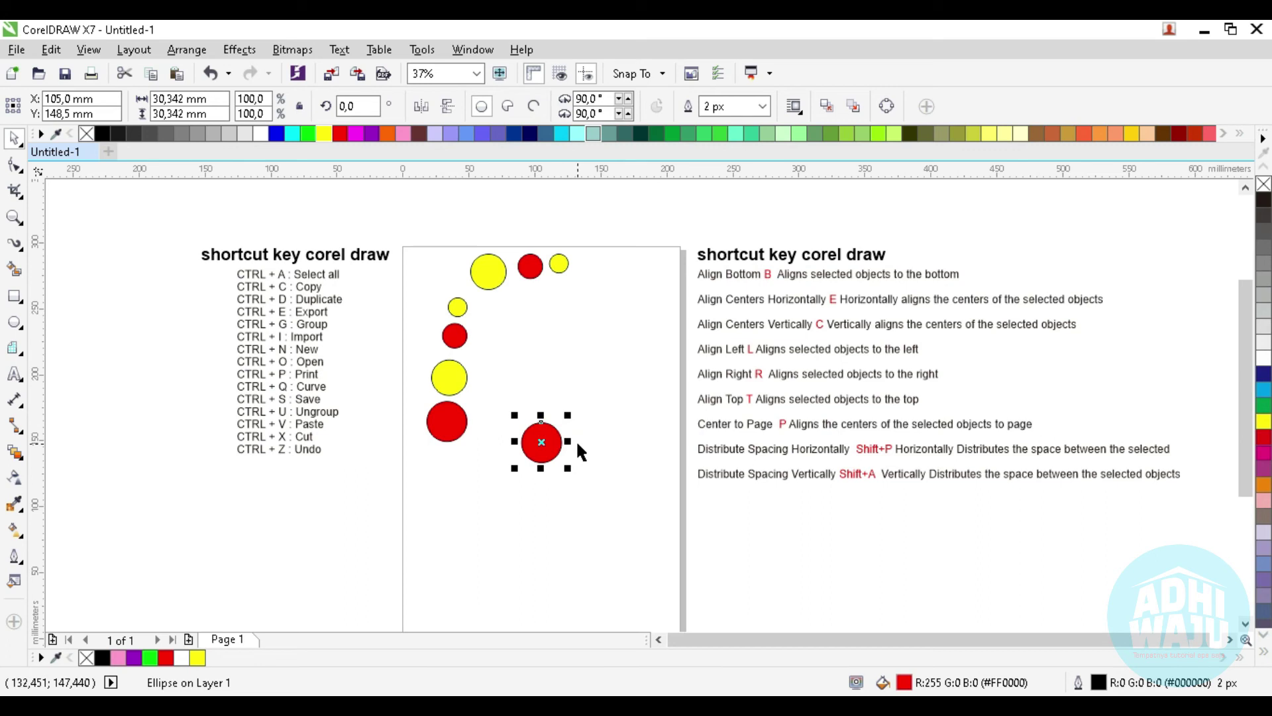
pyautogui.hotkey('ctrl', 'z')
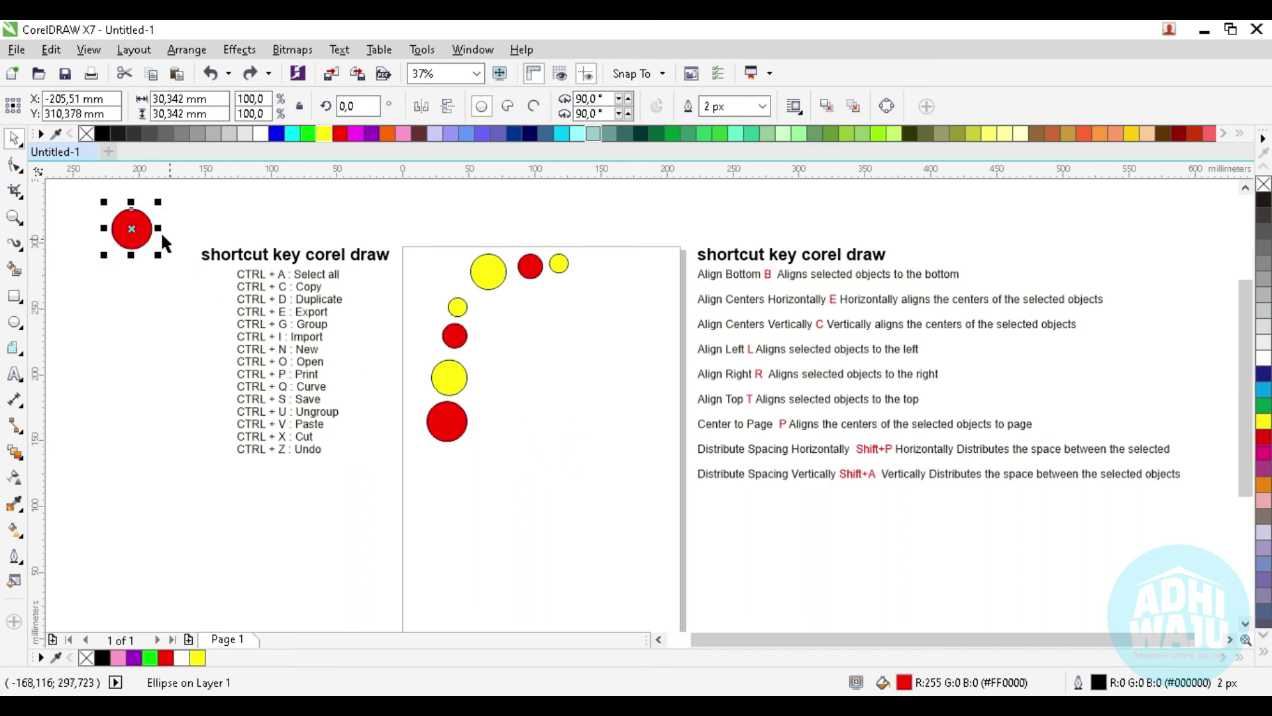
pyautogui.press('p')
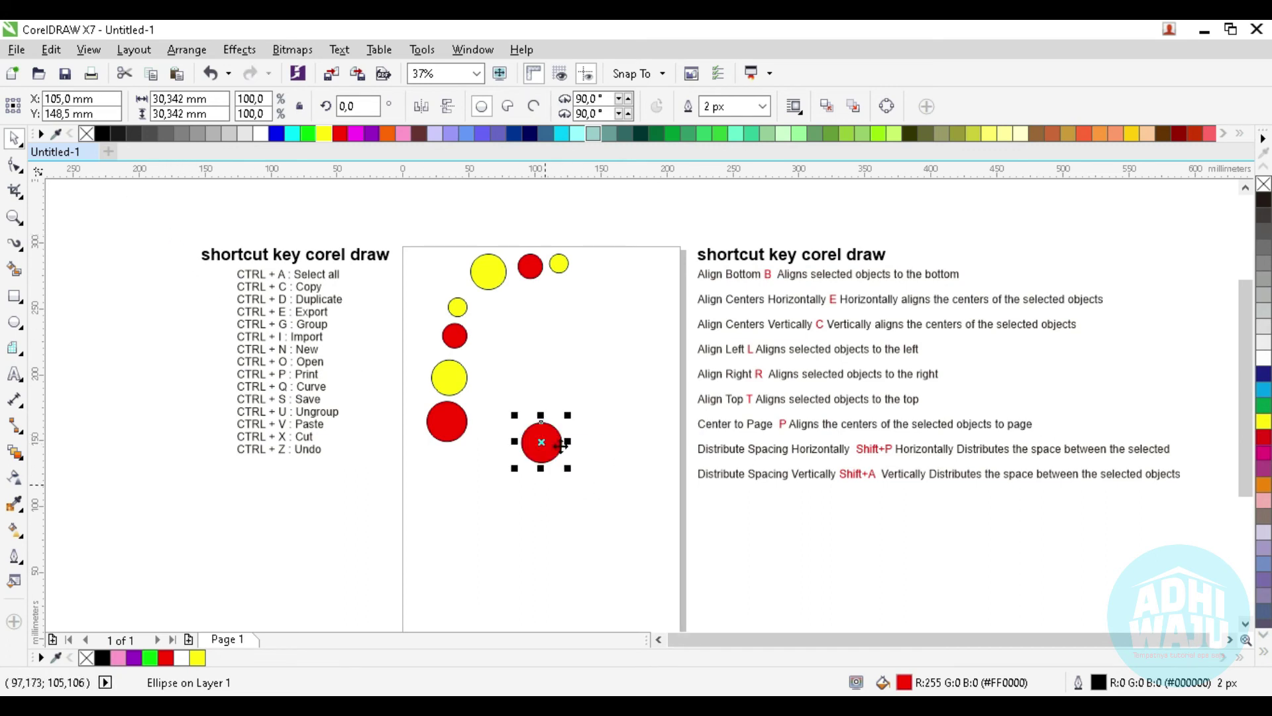
pyautogui.hotkey('ctrl', 'z')
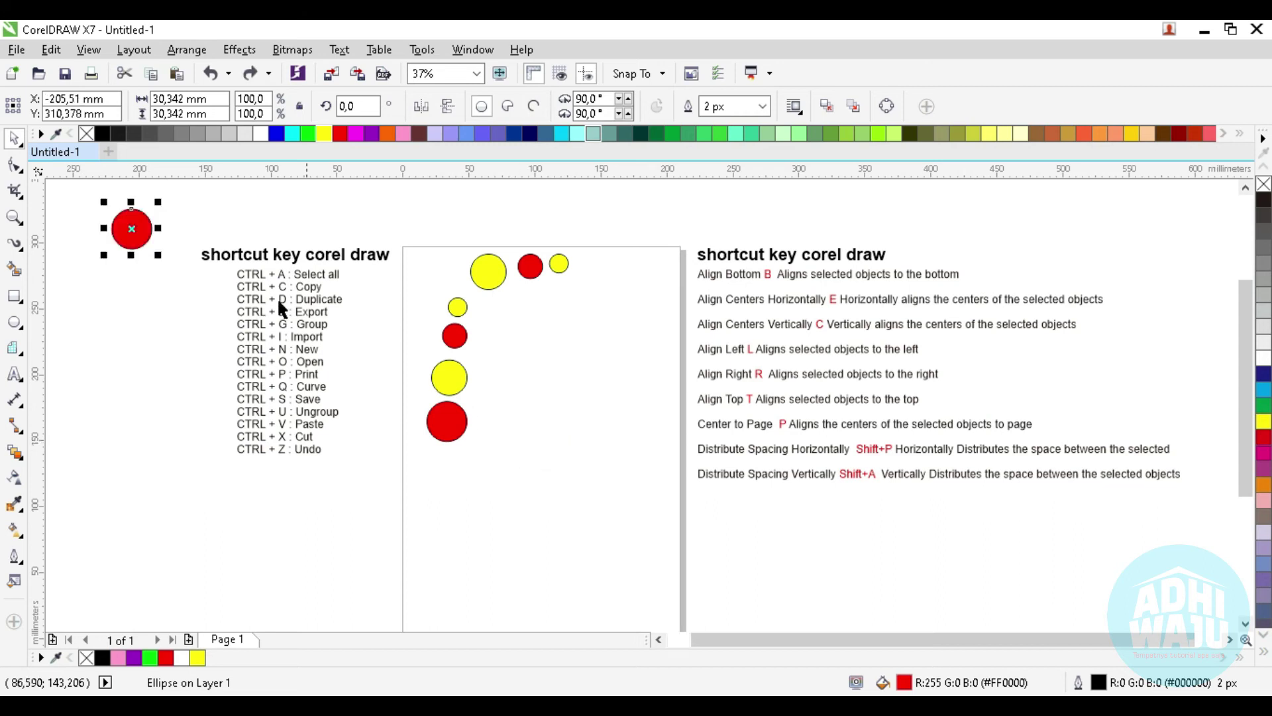
pyautogui.hotkey('ctrl', 'z')
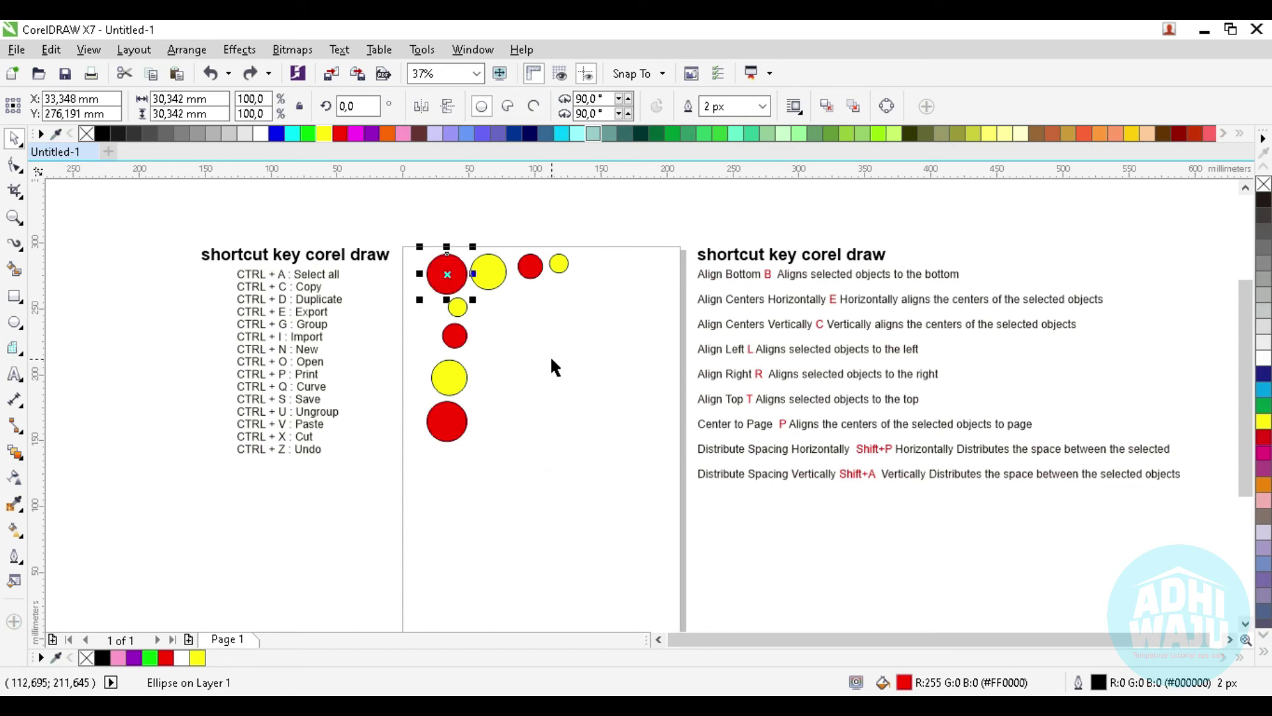
pyautogui.click(550, 358)
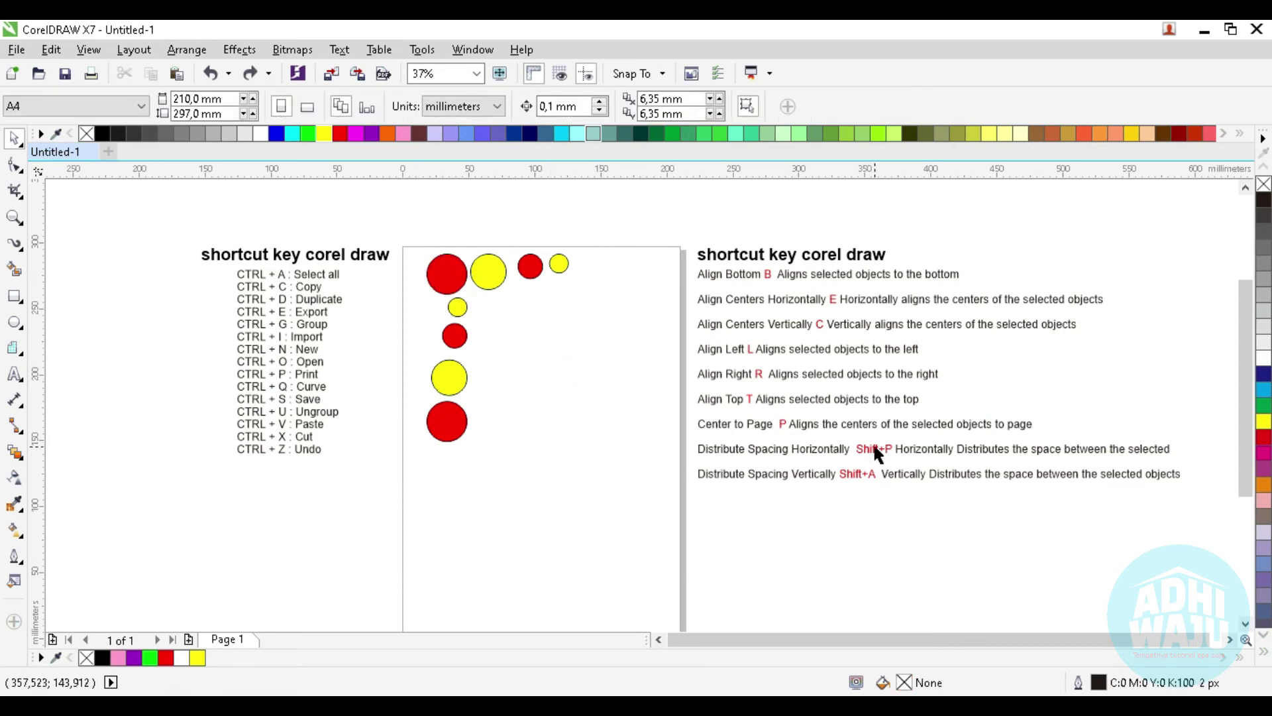
# Step: Drag the small red and yellow circles out of line, lowering the red one, then select the four top-row circles
pyautogui.scroll(2, 874, 448)
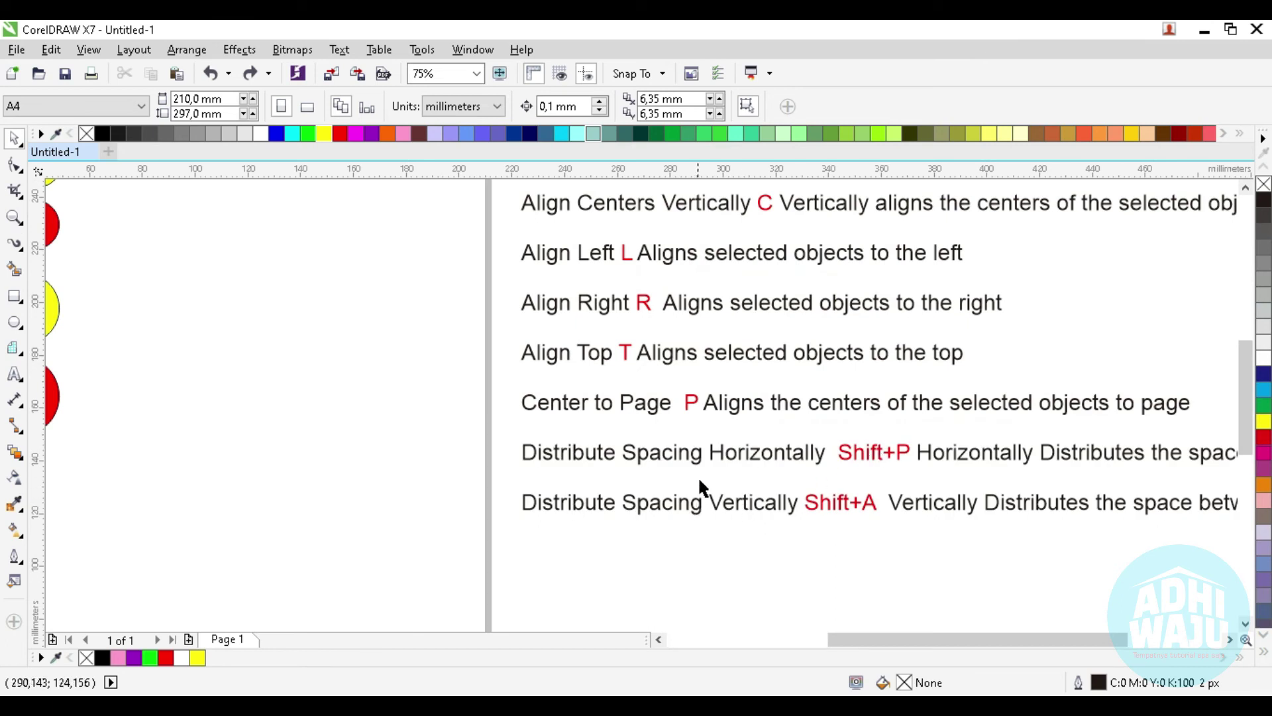
pyautogui.scroll(-4, 789, 419)
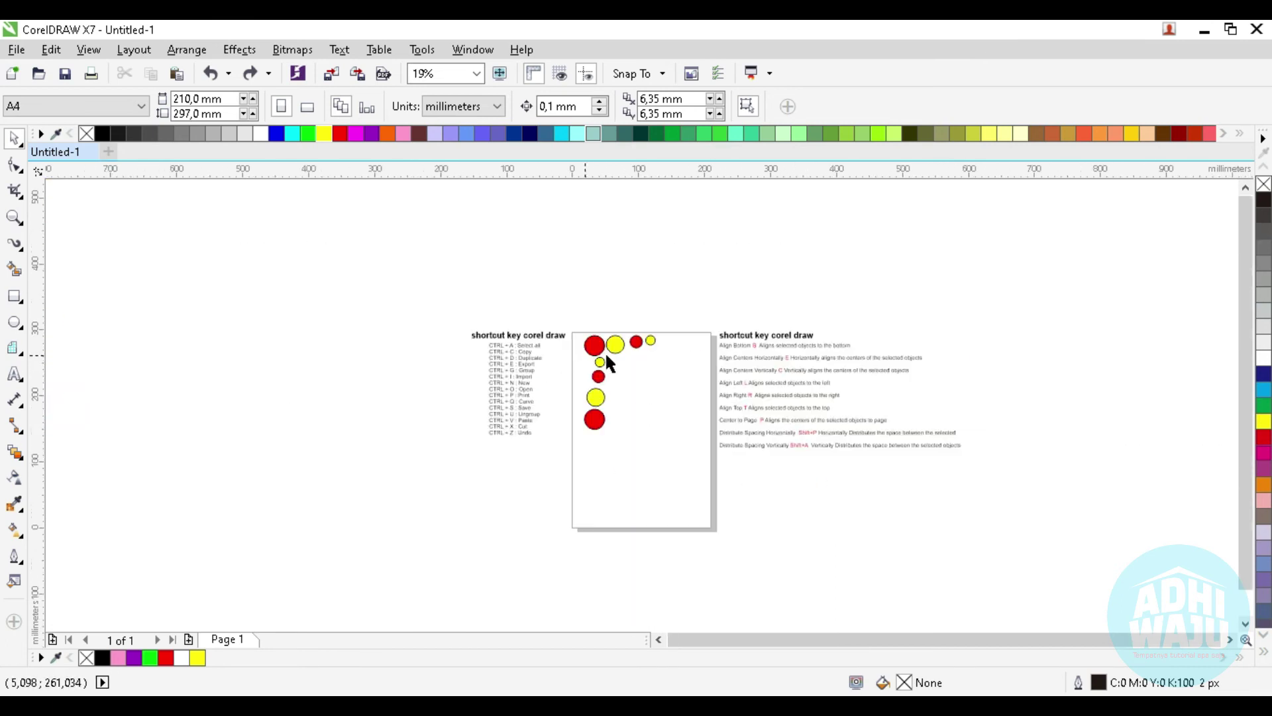
pyautogui.scroll(2, 626, 348)
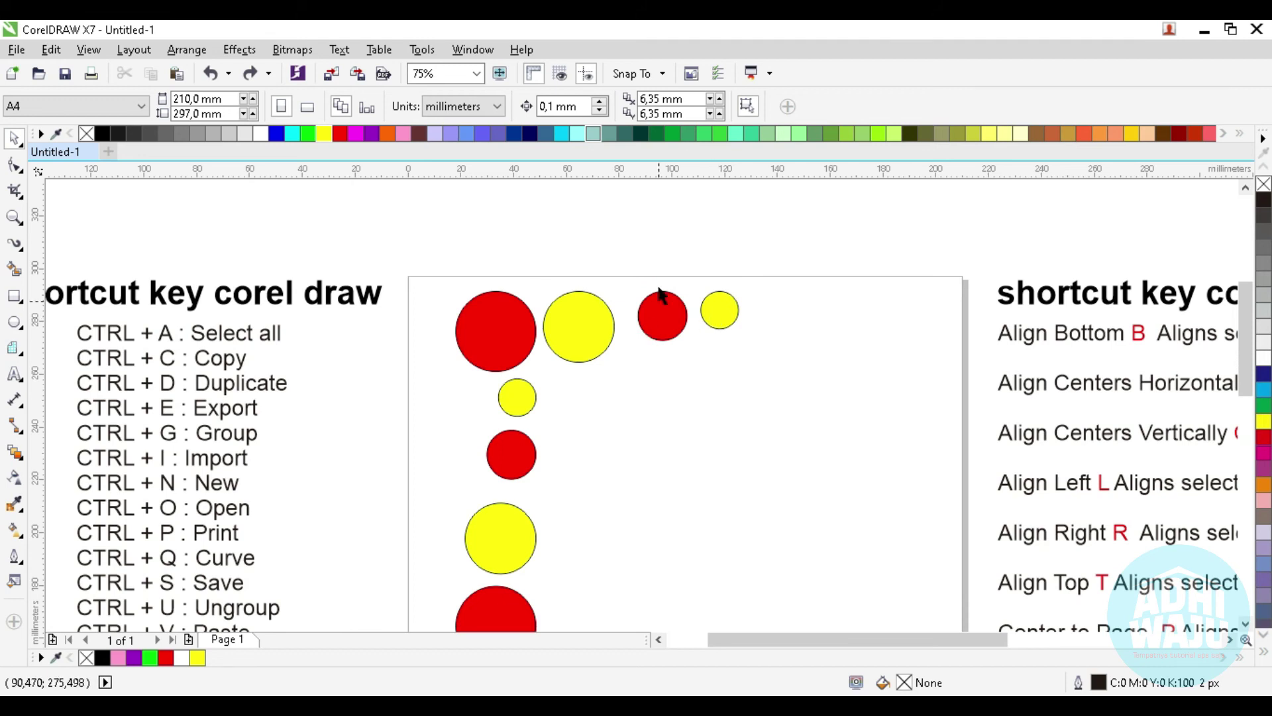
pyautogui.click(663, 326)
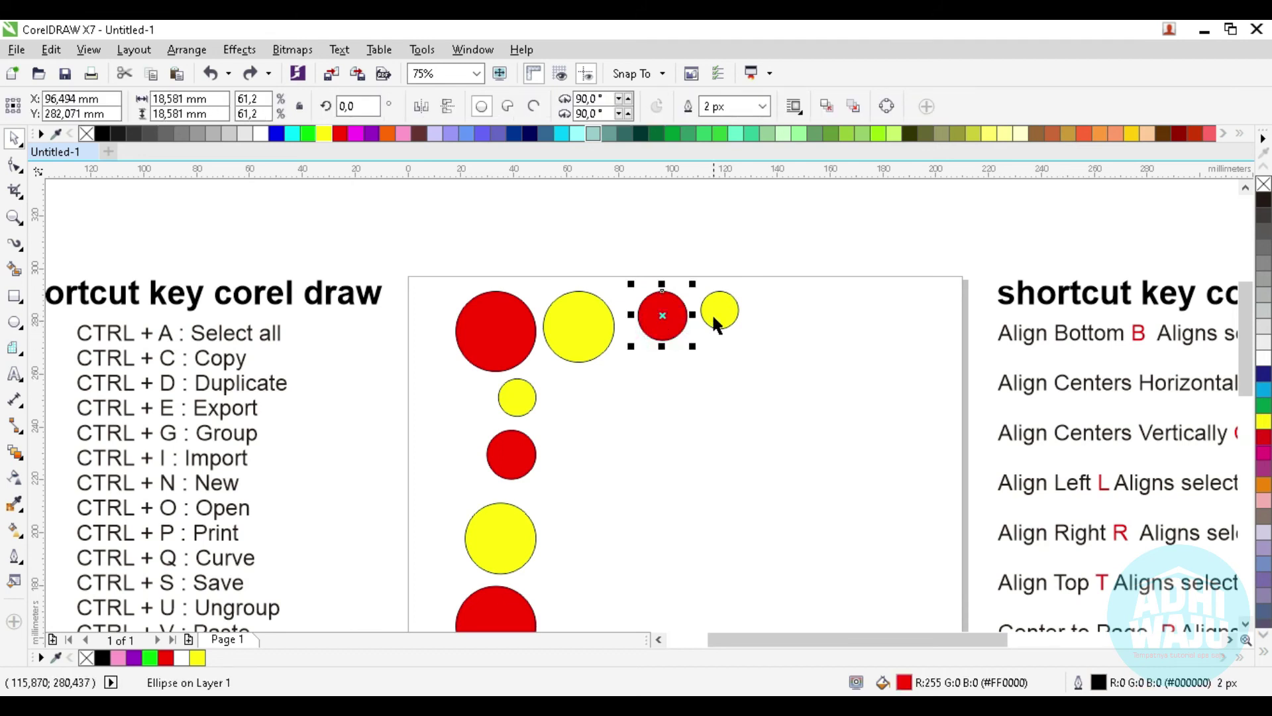
pyautogui.moveTo(714, 322); pyautogui.dragTo(752, 344)
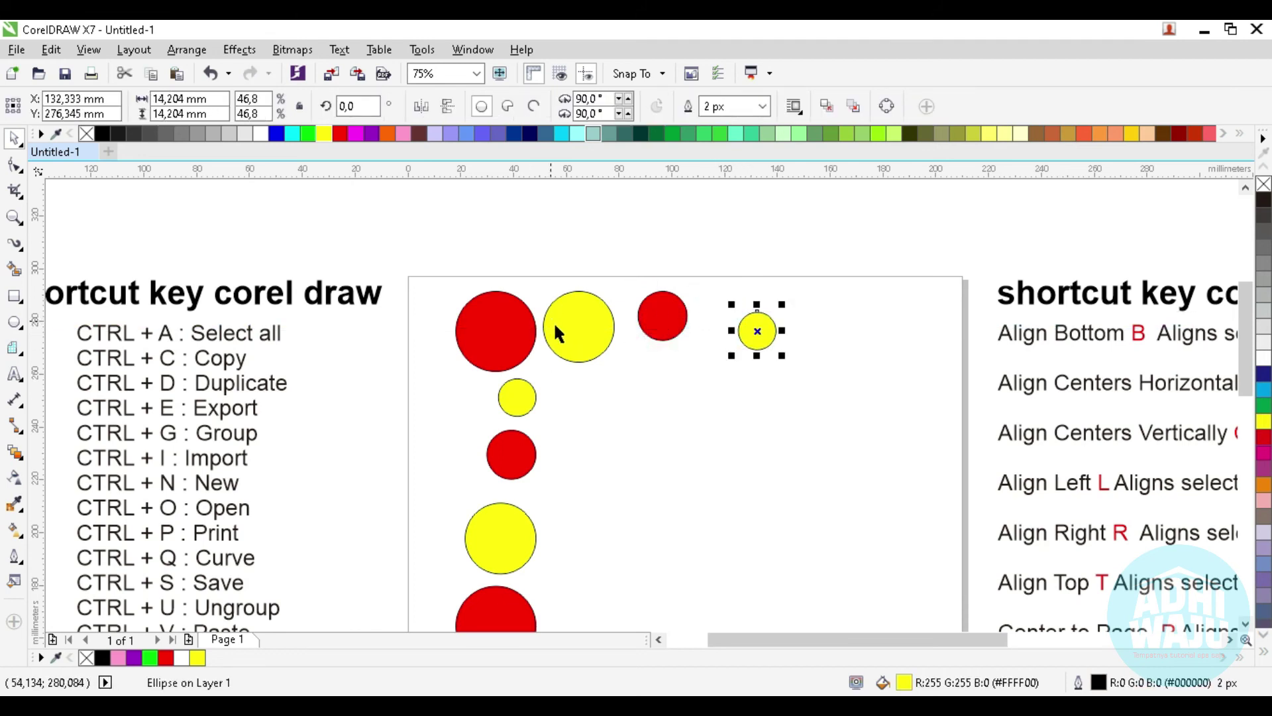
pyautogui.moveTo(592, 344); pyautogui.dragTo(679, 374)
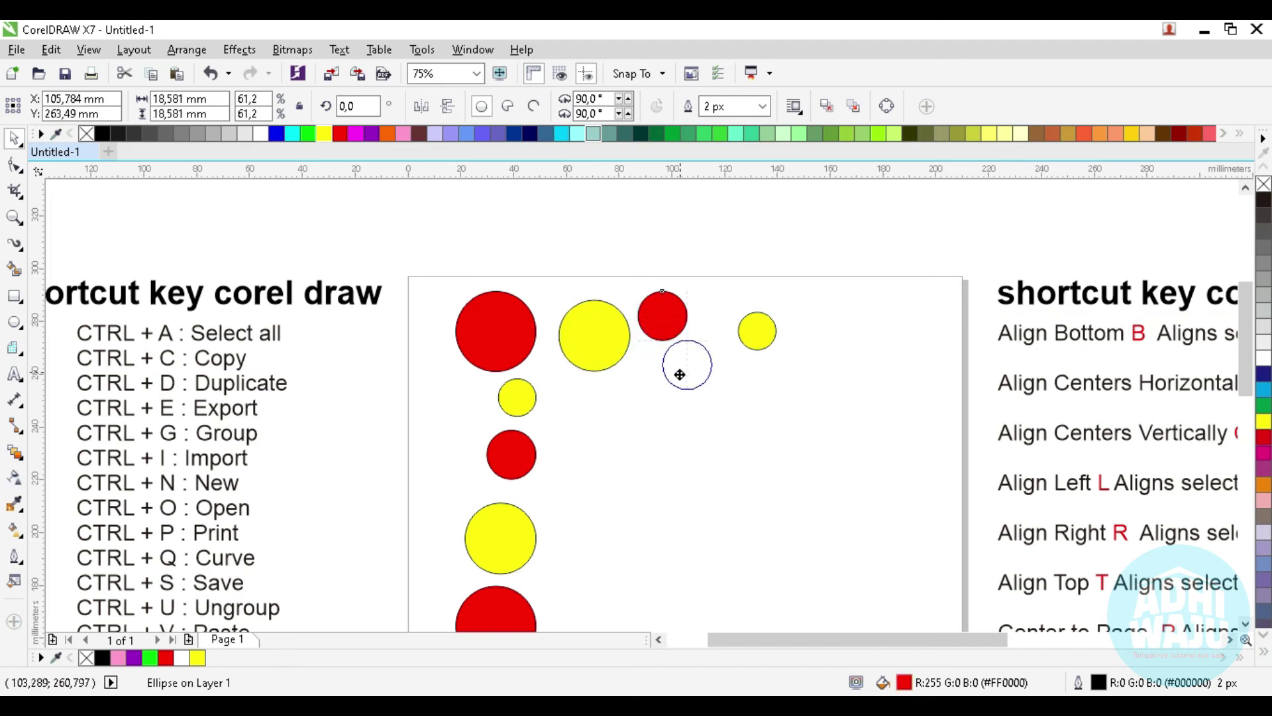
pyautogui.moveTo(741, 335); pyautogui.dragTo(752, 321)
pyautogui.click(698, 369)
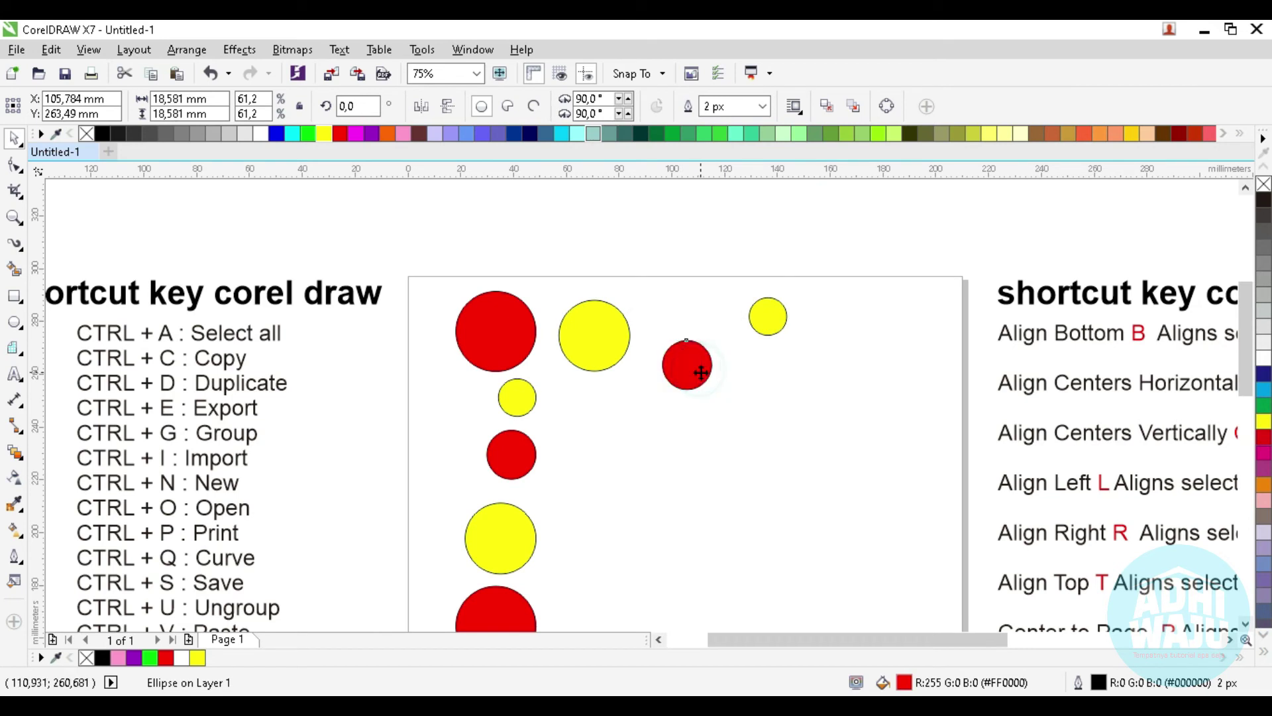
pyautogui.moveTo(701, 372); pyautogui.dragTo(702, 373)
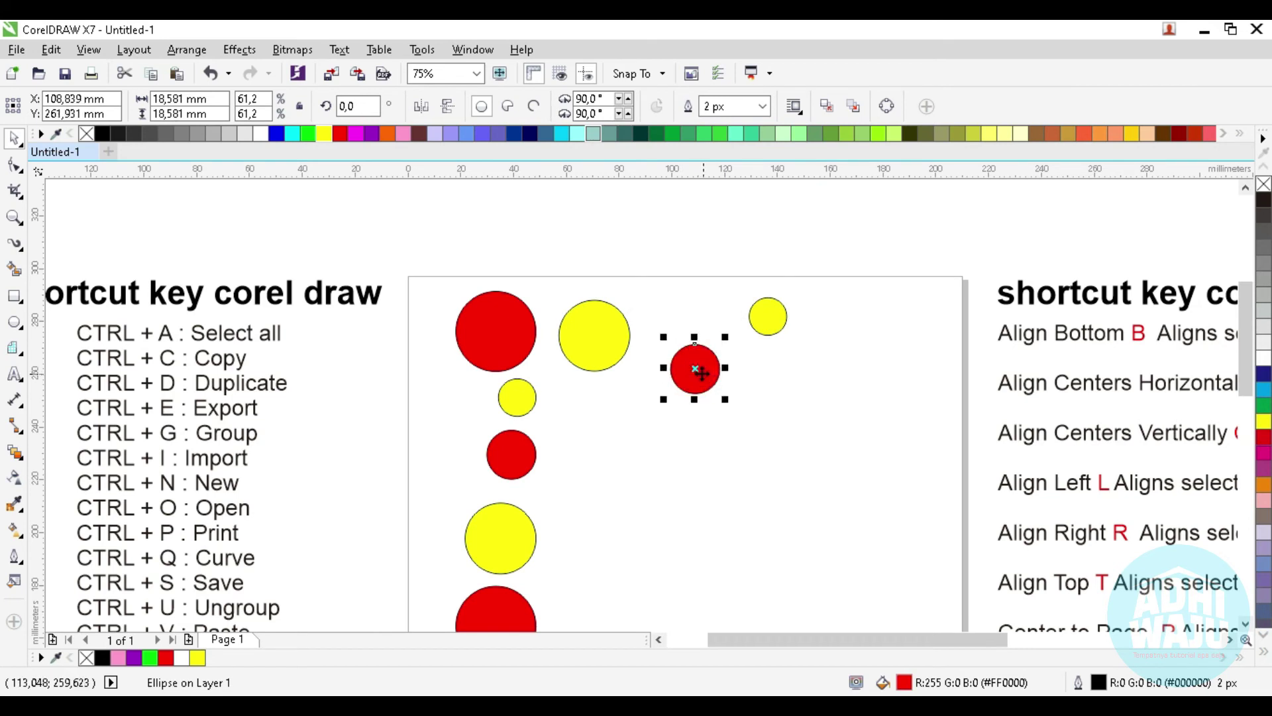
pyautogui.moveTo(407, 228); pyautogui.dragTo(860, 401)
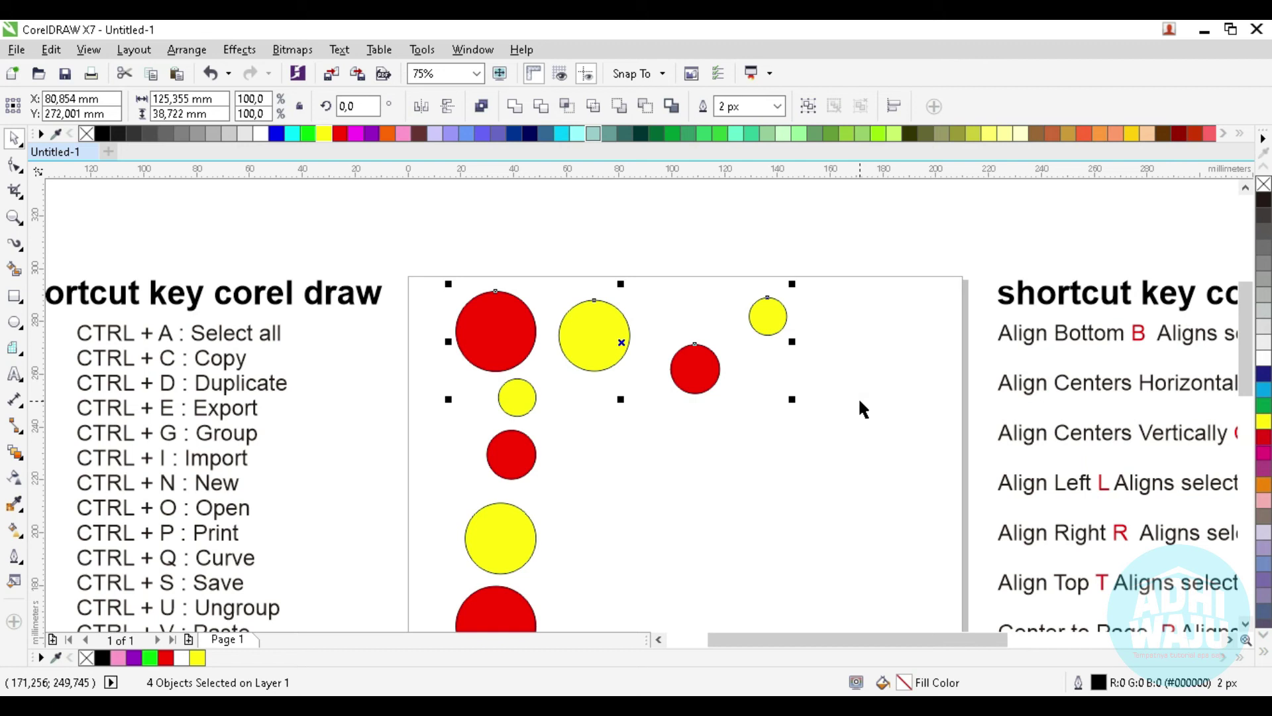
# Step: Align the four circles' horizontal centres (E) and slide the small yellow and red circles right
pyautogui.hotkey('shift', 'p')
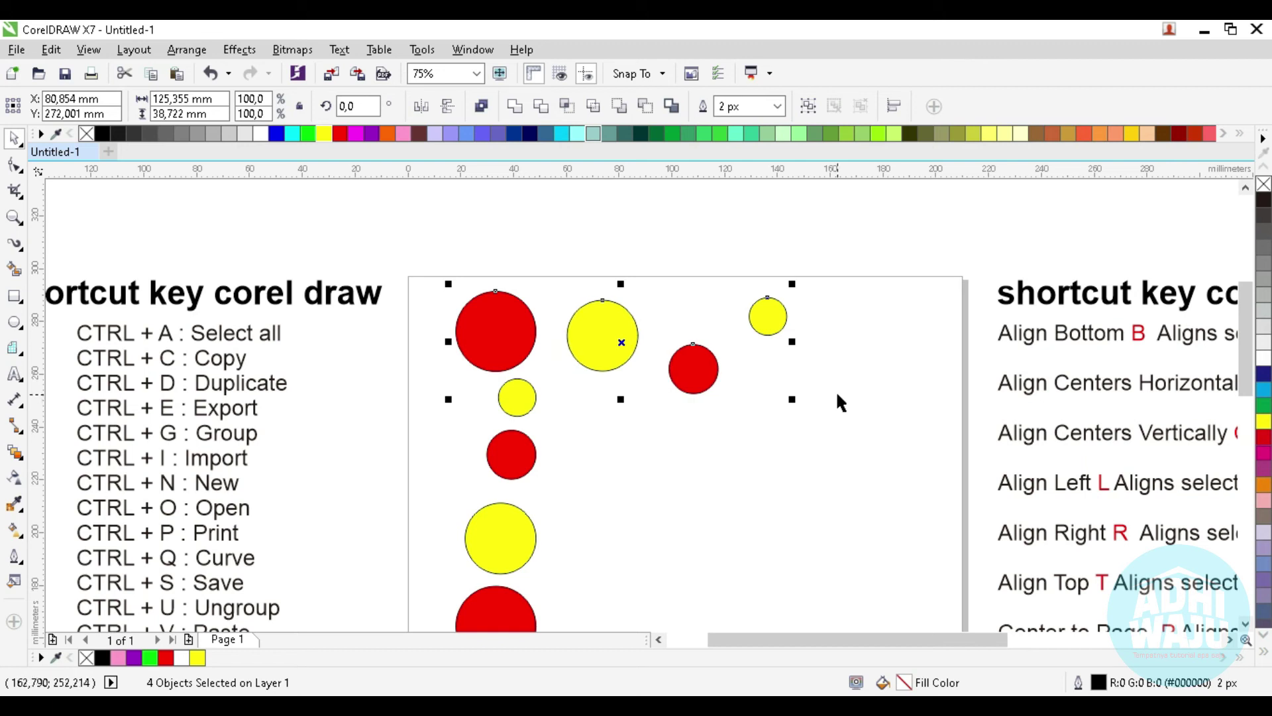
pyautogui.hotkey('ctrl', 'z')
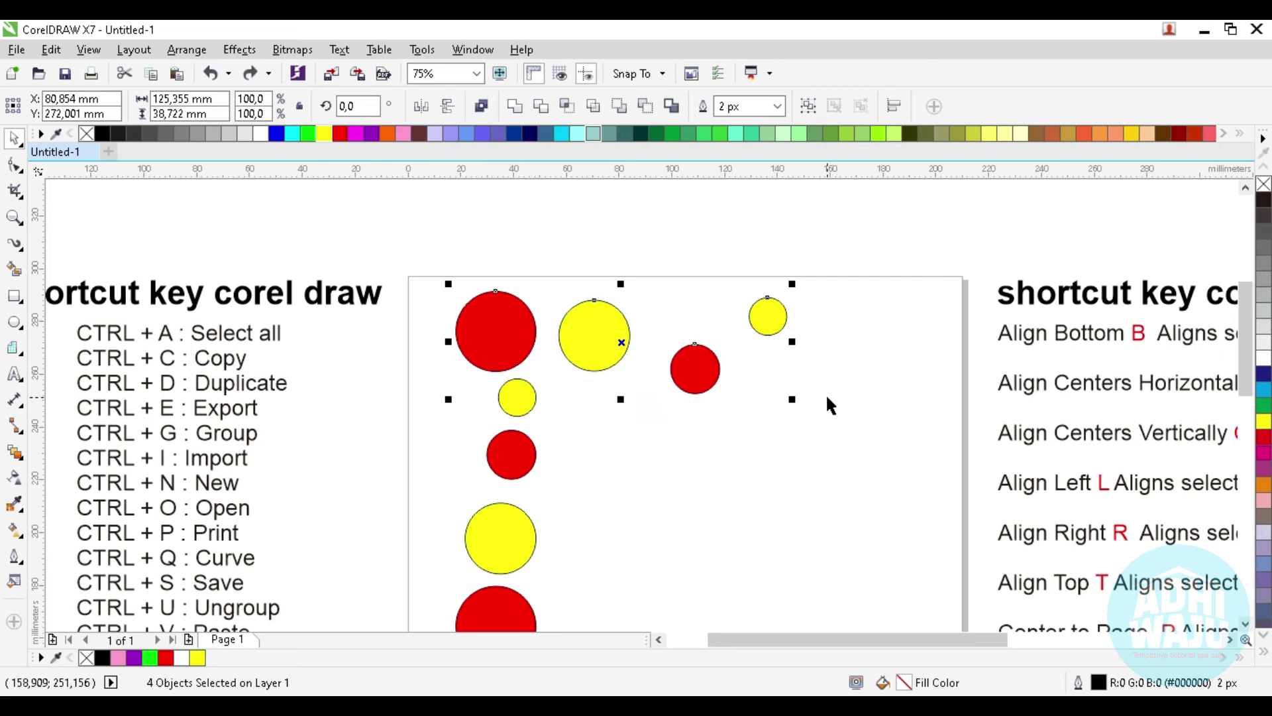
pyautogui.press('e')
pyautogui.click(825, 392)
pyautogui.moveTo(768, 336); pyautogui.dragTo(853, 345)
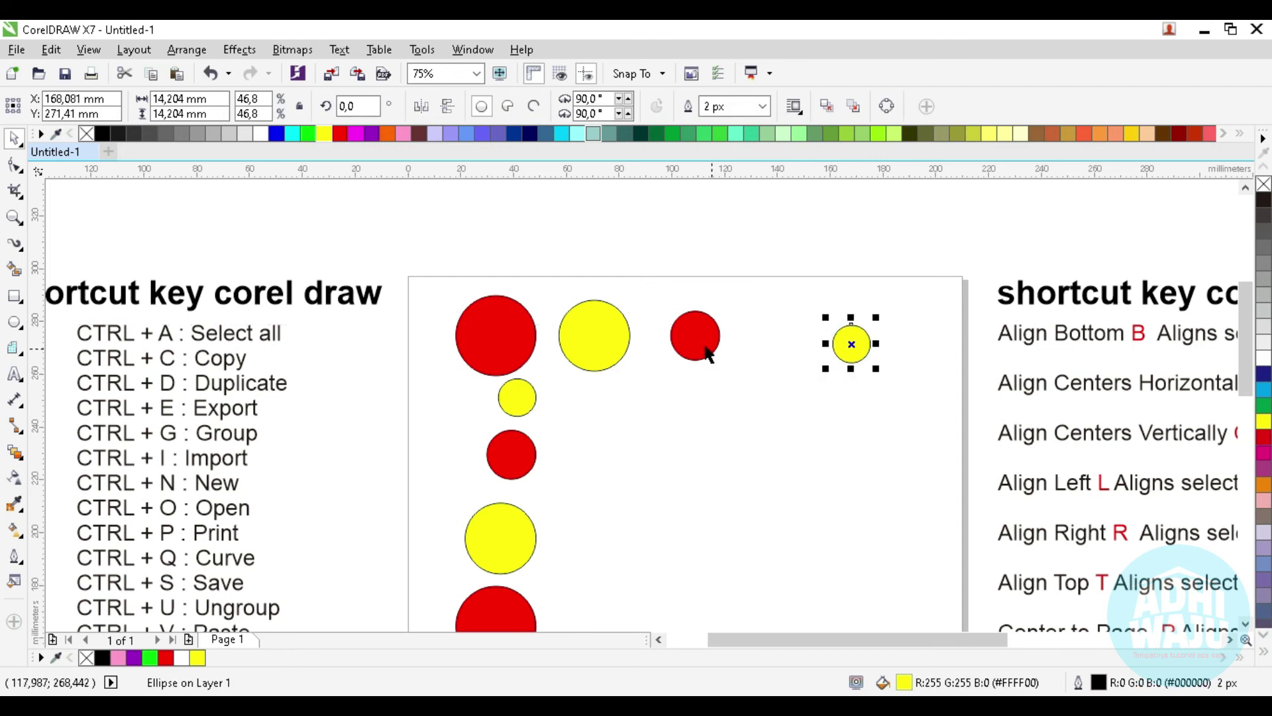
pyautogui.moveTo(695, 337); pyautogui.dragTo(795, 345)
pyautogui.moveTo(615, 348); pyautogui.dragTo(614, 357)
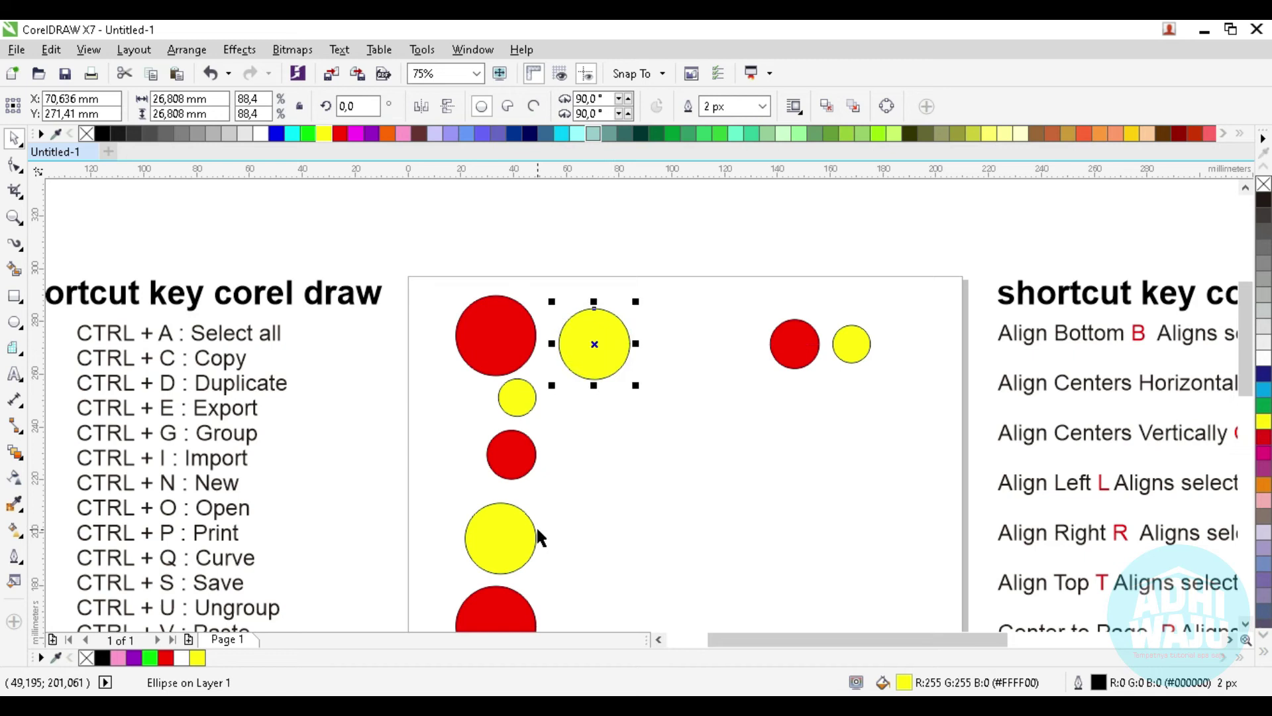
# Step: Duplicate the large yellow circle beside the original and space all five top-row circles equally (Shift+P)
pyautogui.hotkey('ctrl', 'd')
pyautogui.moveTo(623, 293); pyautogui.dragTo(694, 326)
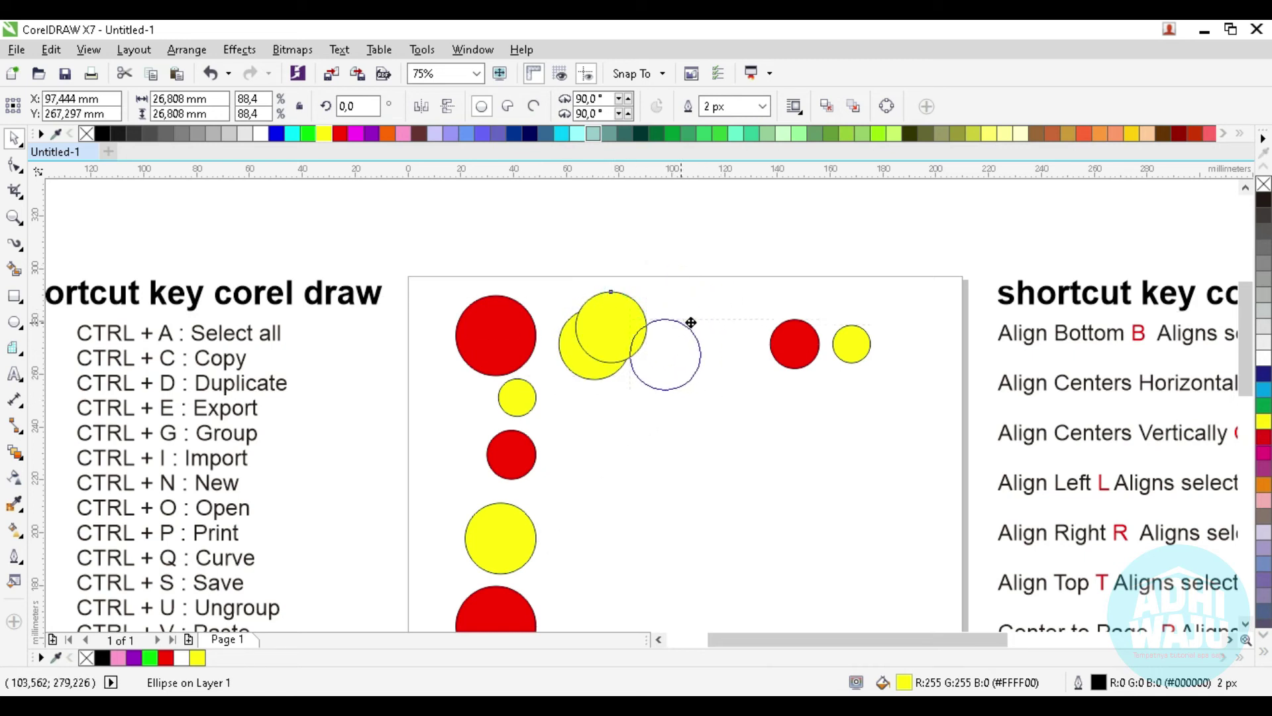
pyautogui.moveTo(694, 326); pyautogui.dragTo(689, 322)
pyautogui.press('Escape')
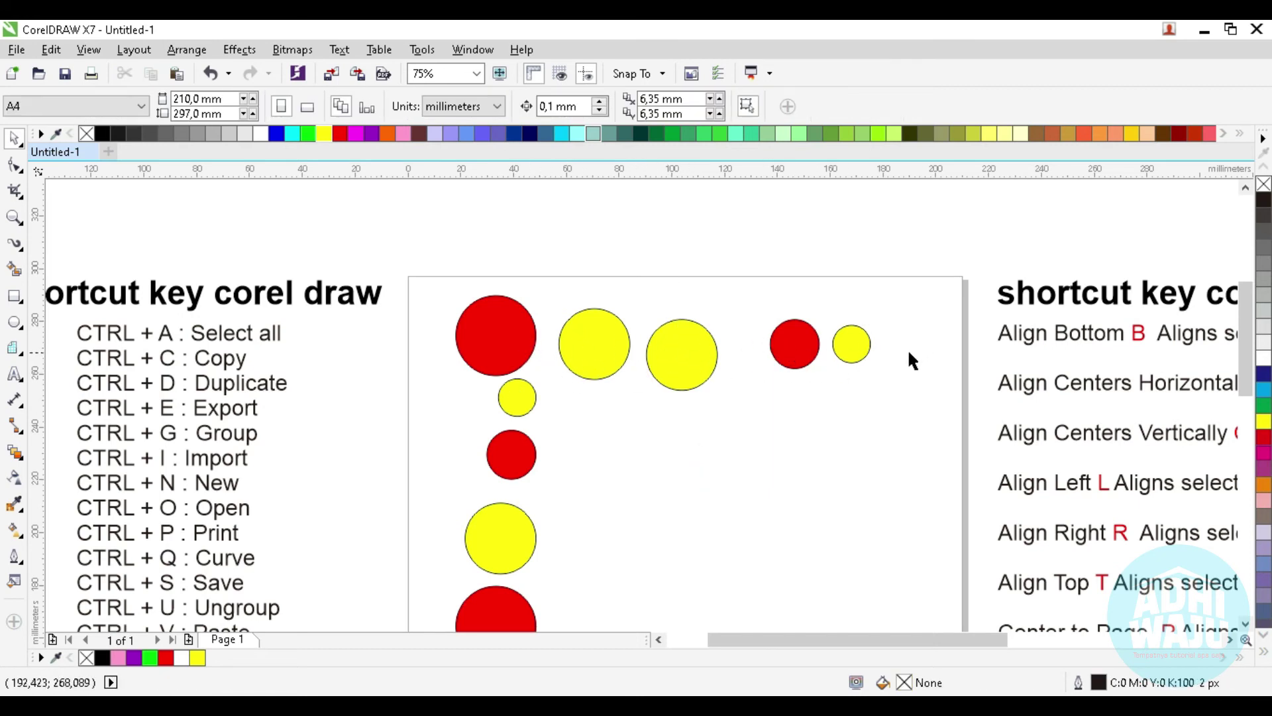
pyautogui.moveTo(388, 245); pyautogui.dragTo(929, 405)
pyautogui.hotkey('shift', 'p')
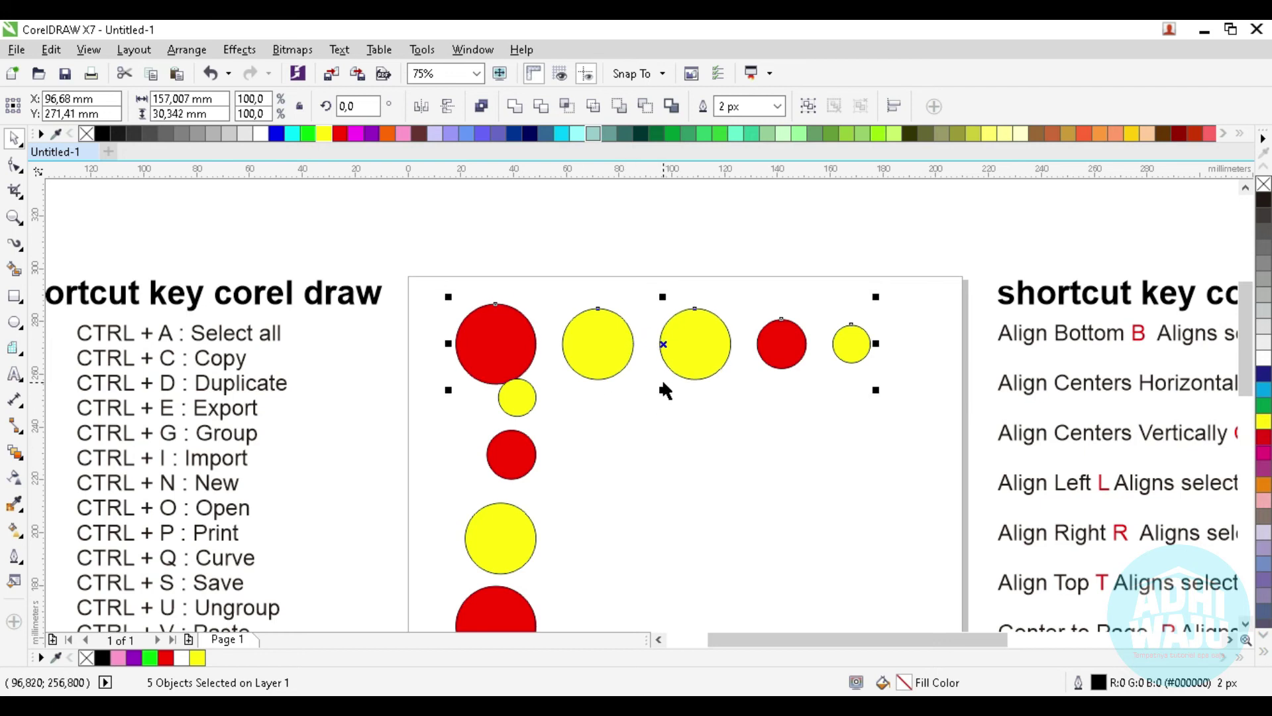
pyautogui.scroll(1, 643, 345)
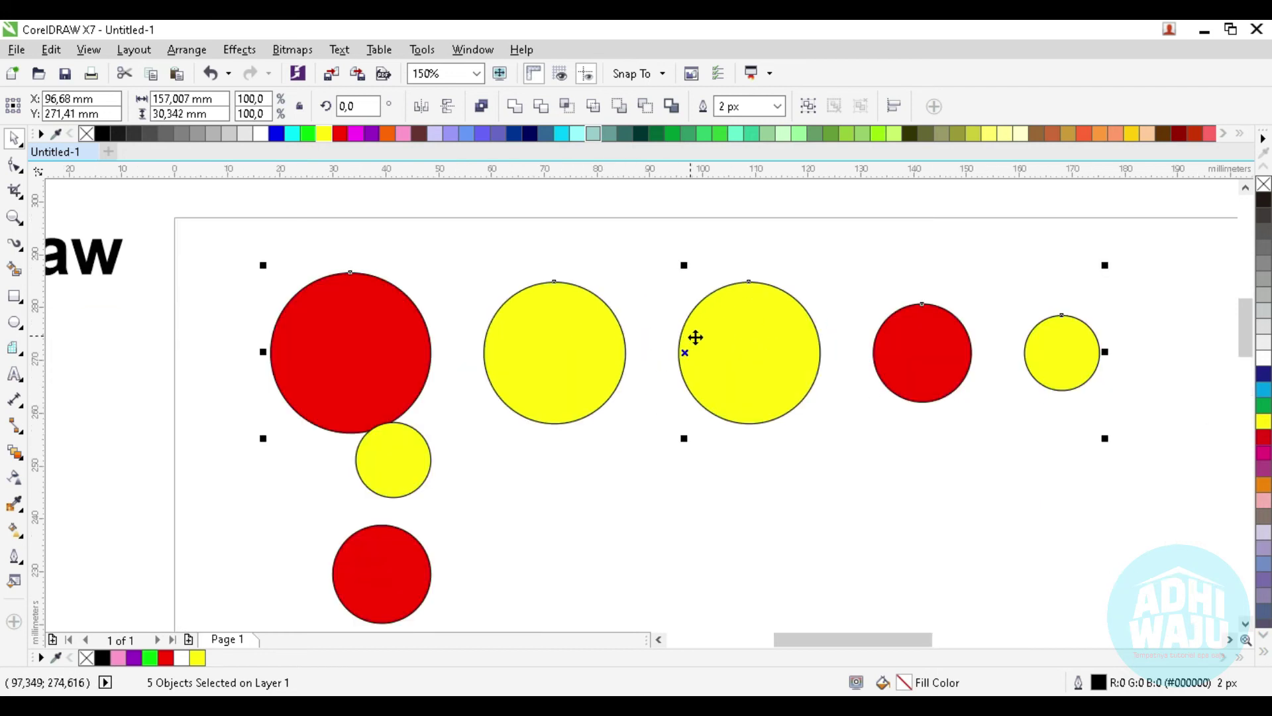
pyautogui.click(846, 424)
pyautogui.moveTo(461, 298); pyautogui.dragTo(478, 424)
pyautogui.moveTo(655, 378); pyautogui.dragTo(676, 446)
pyautogui.moveTo(852, 361); pyautogui.dragTo(852, 363)
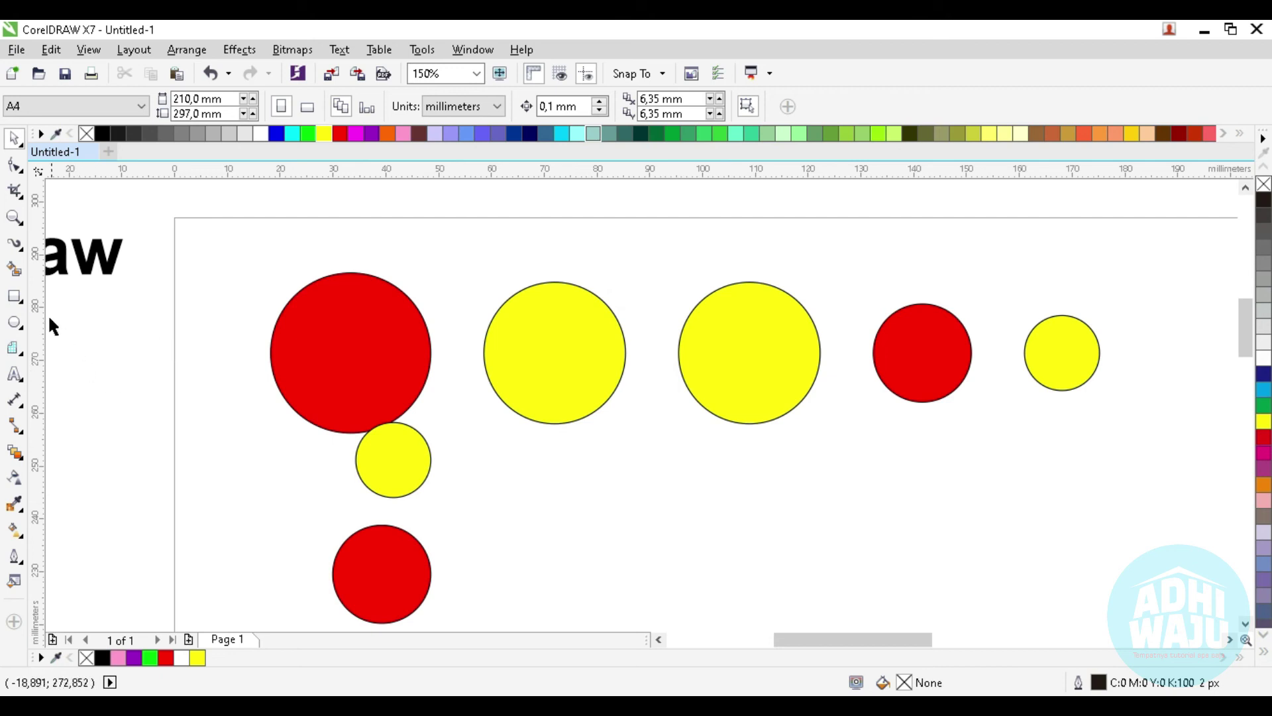
pyautogui.click(15, 296)
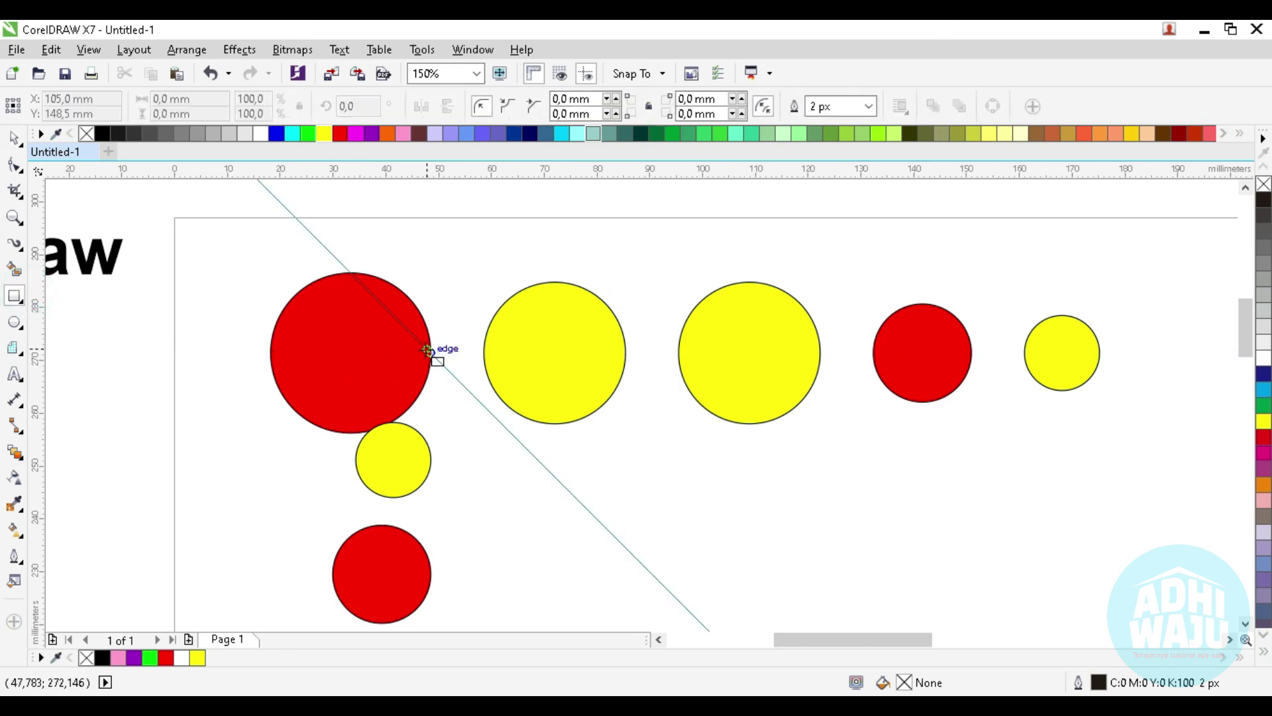
pyautogui.moveTo(430, 352); pyautogui.dragTo(489, 368)
pyautogui.click(15, 138)
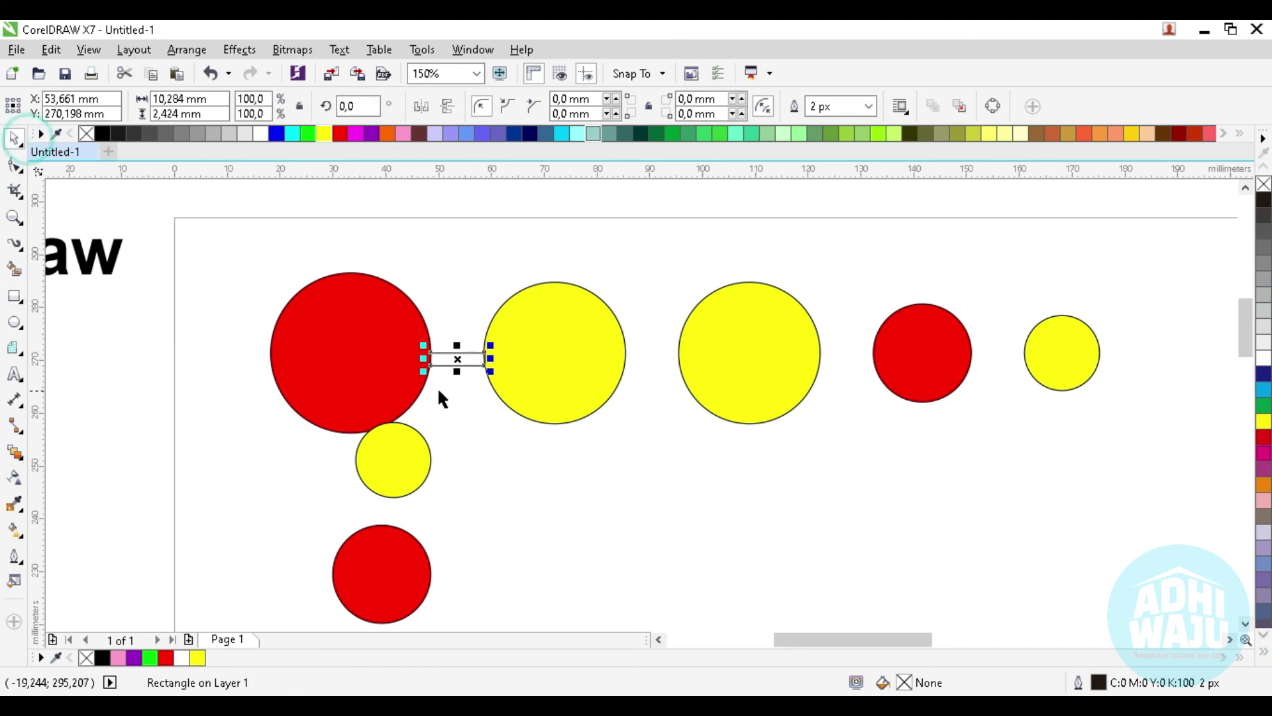
pyautogui.scroll(2, 477, 363)
pyautogui.scroll(-2, 425, 342)
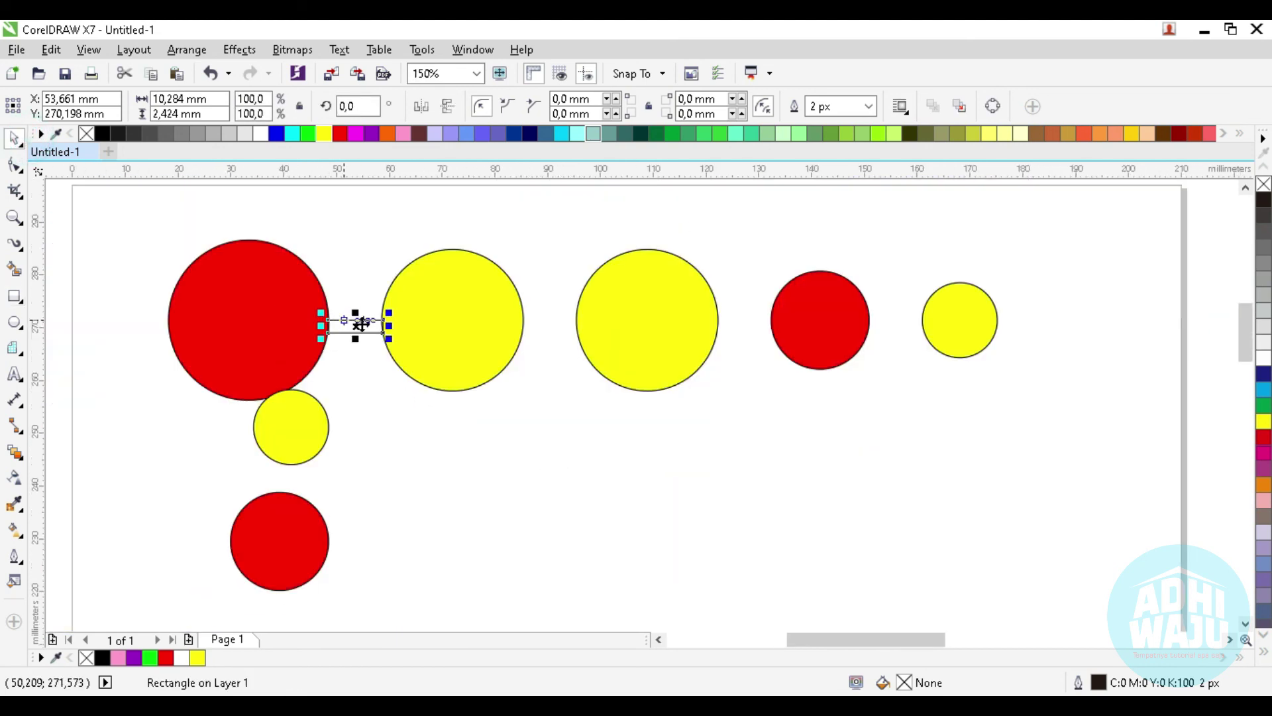
pyautogui.scroll(1, 355, 321)
pyautogui.moveTo(366, 323); pyautogui.dragTo(746, 336)
pyautogui.click(755, 441)
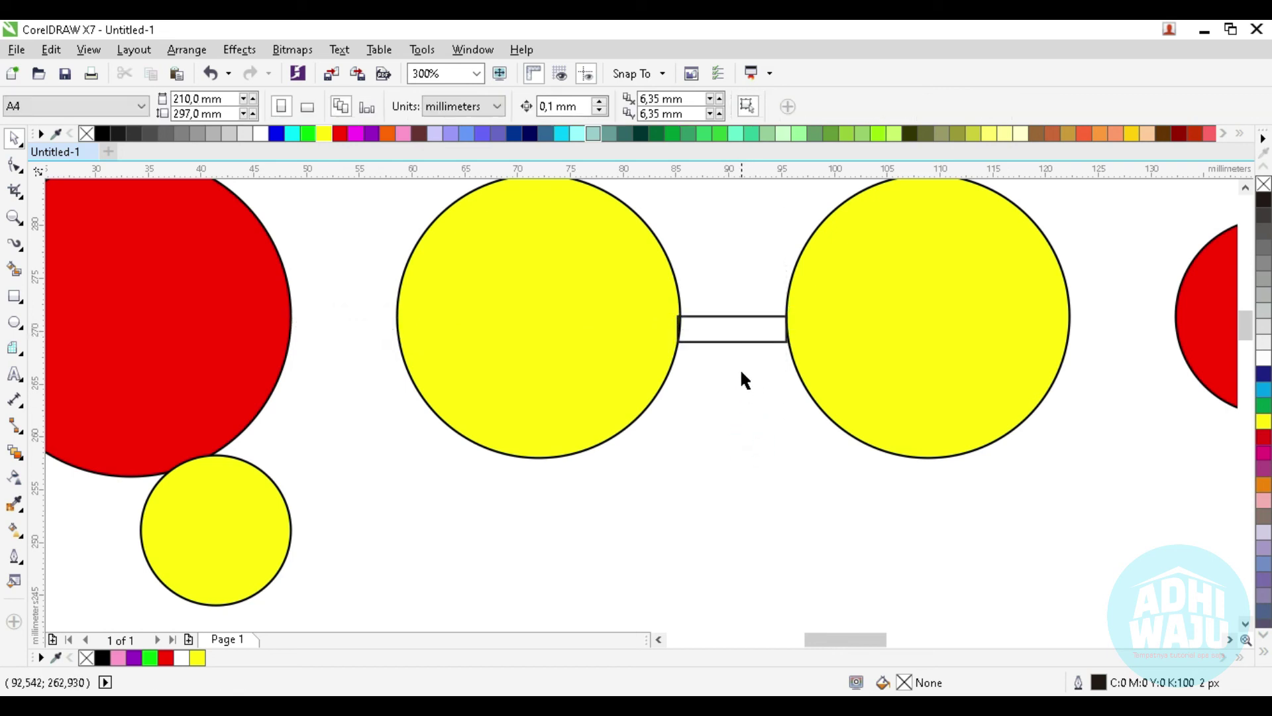
pyautogui.click(723, 329)
pyautogui.press('Delete')
pyautogui.scroll(-3, 587, 313)
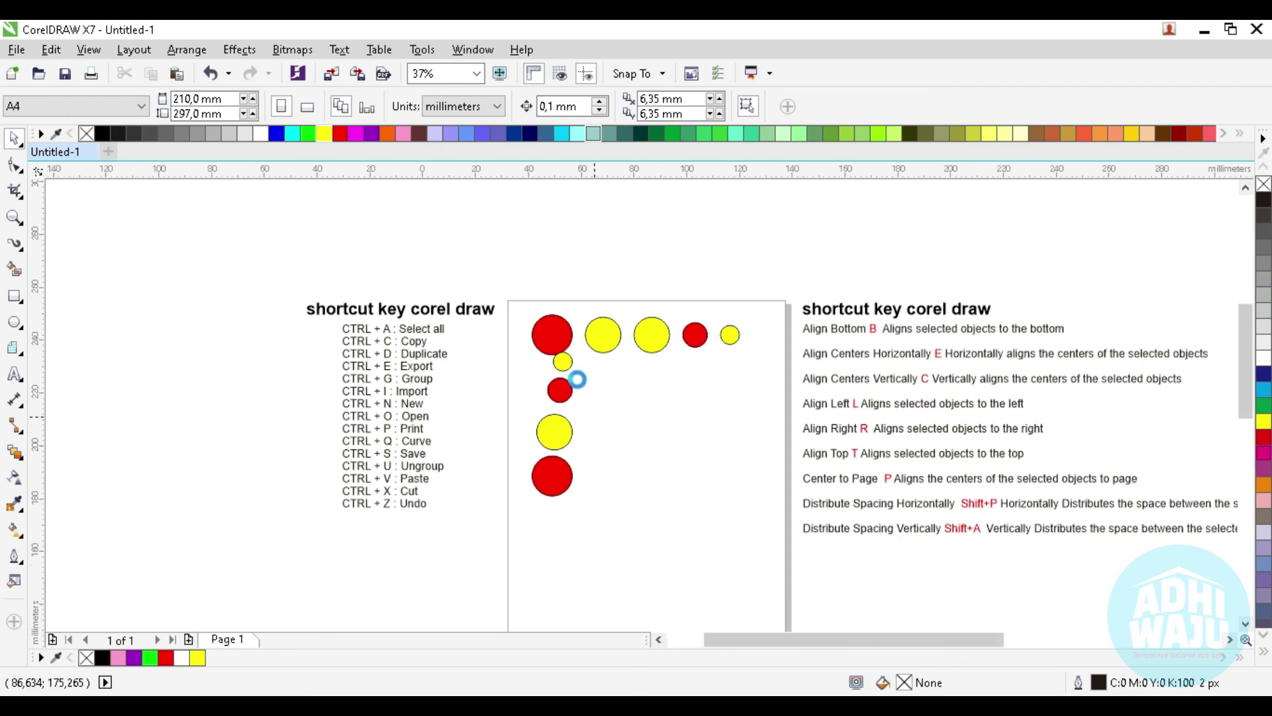
# Step: Move the small yellow and red circles into the column and align its five circles' centres (C)
pyautogui.scroll(2, 571, 369)
pyautogui.scroll(-2, 403, 424)
pyautogui.scroll(1, 467, 379)
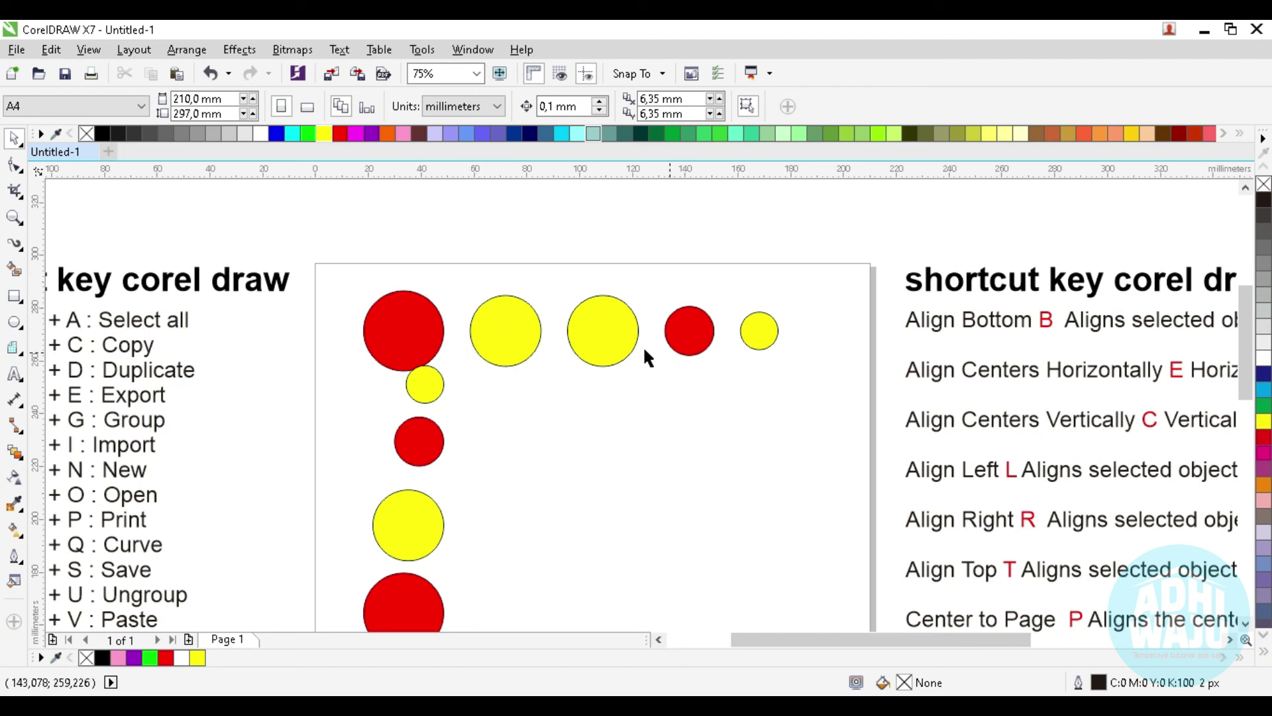
pyautogui.scroll(-1, 462, 325)
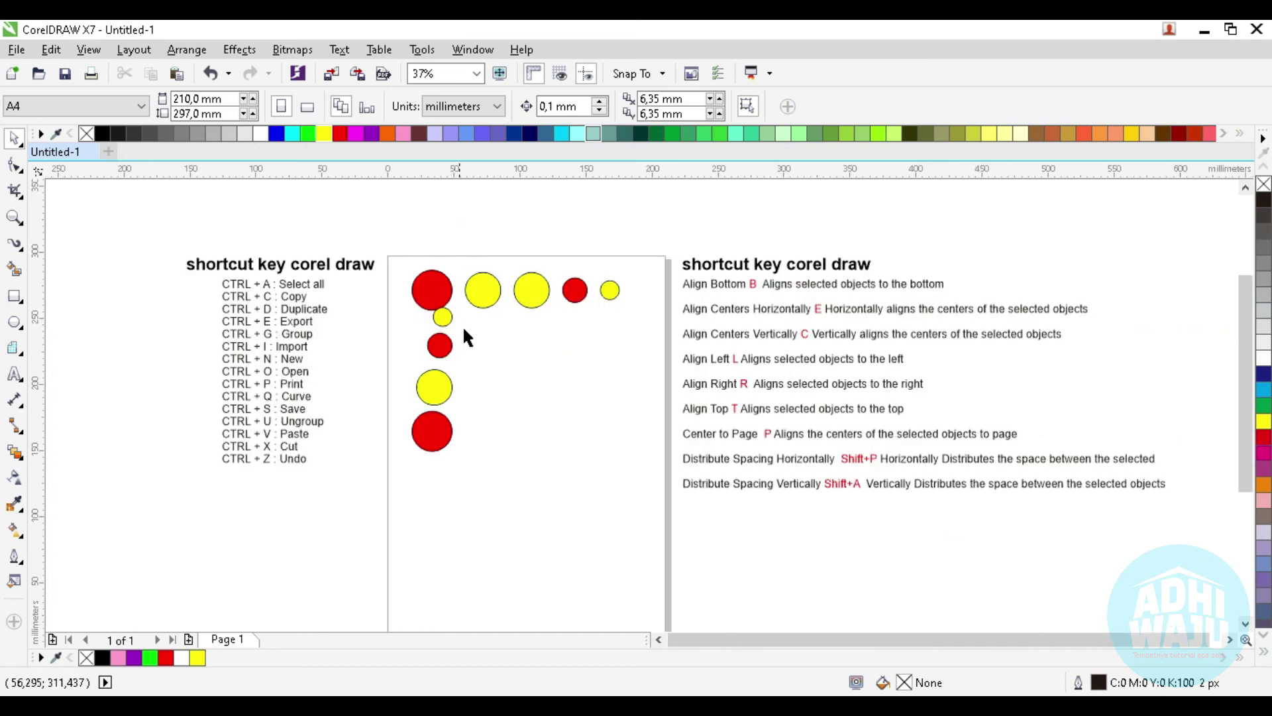
pyautogui.scroll(1, 385, 336)
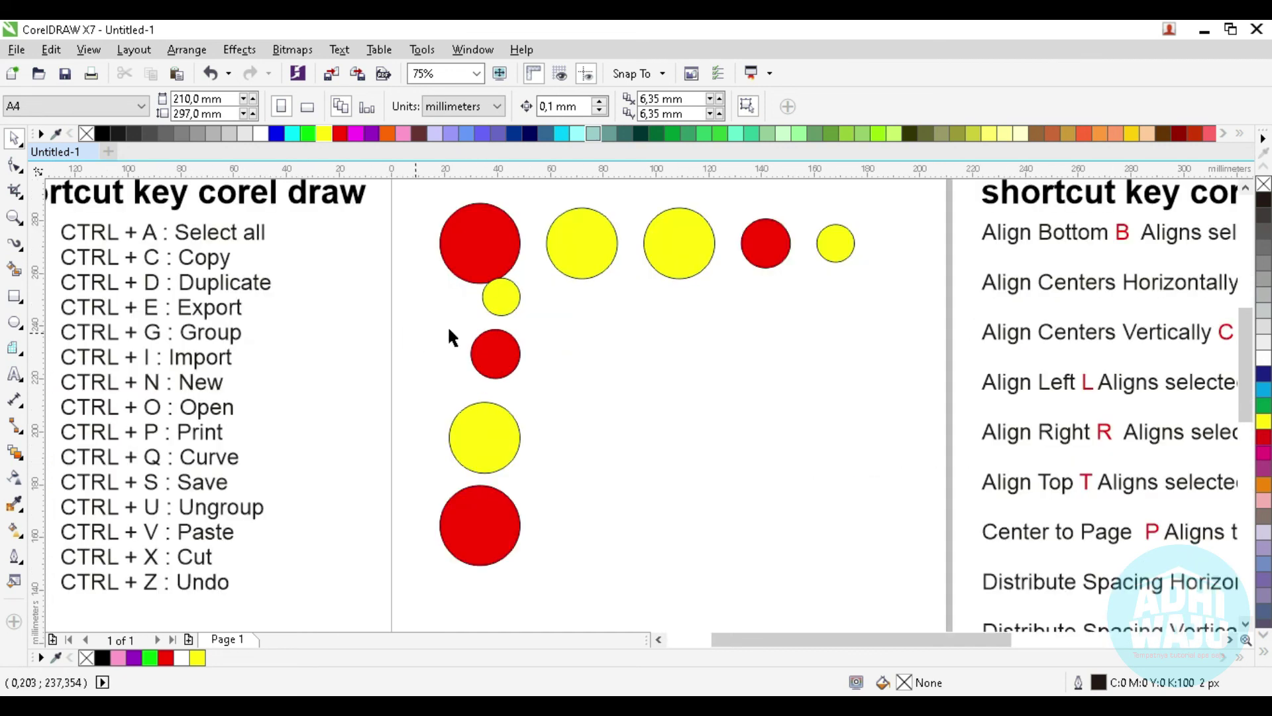
pyautogui.moveTo(489, 302); pyautogui.dragTo(438, 320)
pyautogui.moveTo(487, 364); pyautogui.dragTo(476, 369)
pyautogui.click(457, 321)
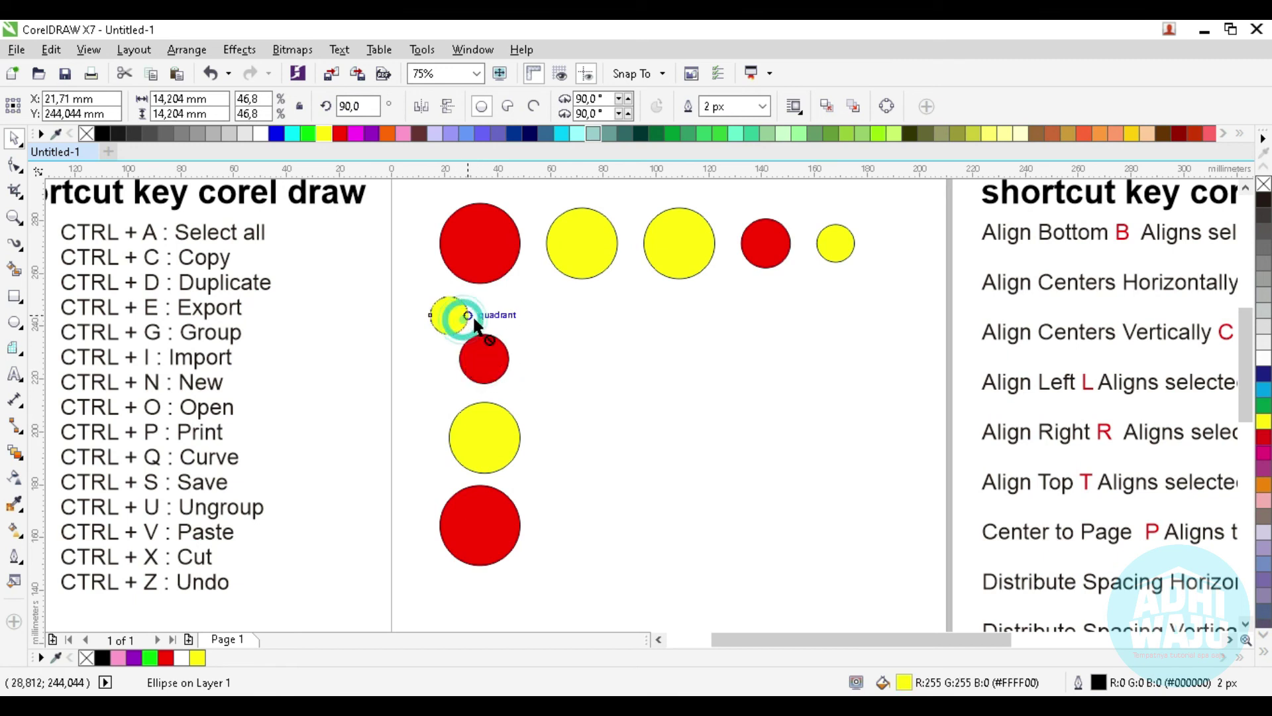
pyautogui.moveTo(384, 192); pyautogui.dragTo(567, 585)
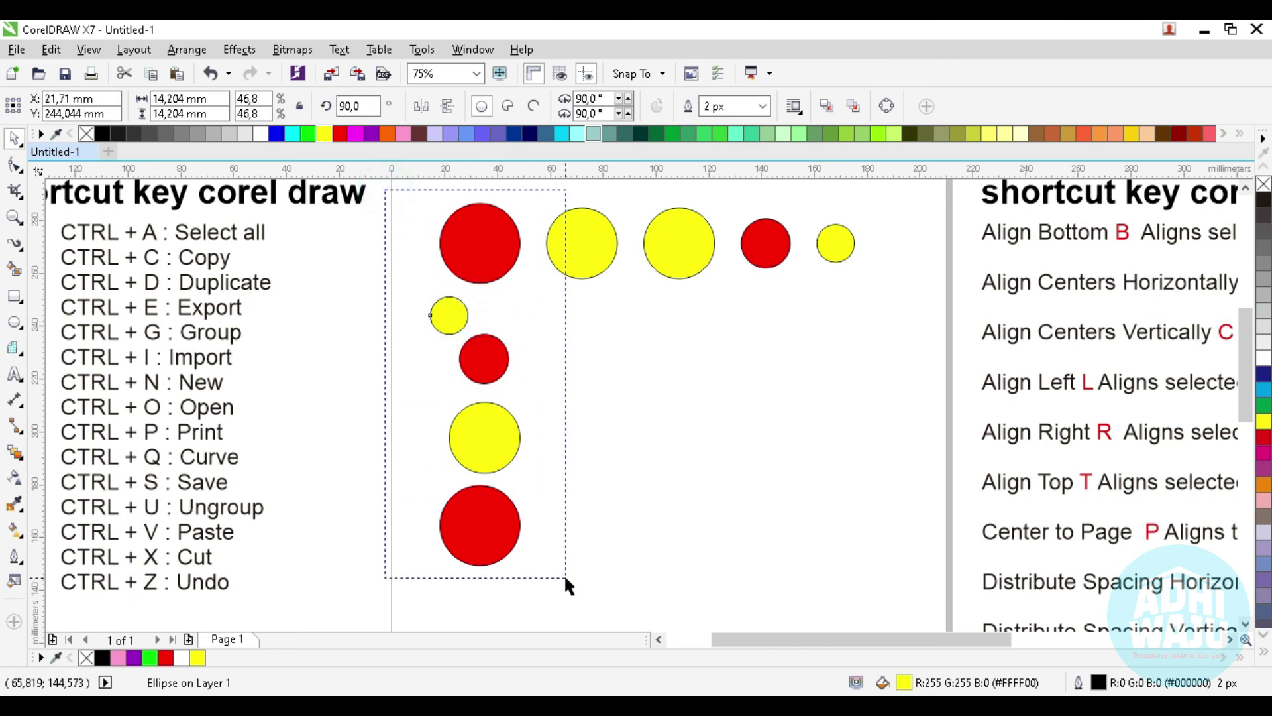
pyautogui.press('c')
pyautogui.click(630, 384)
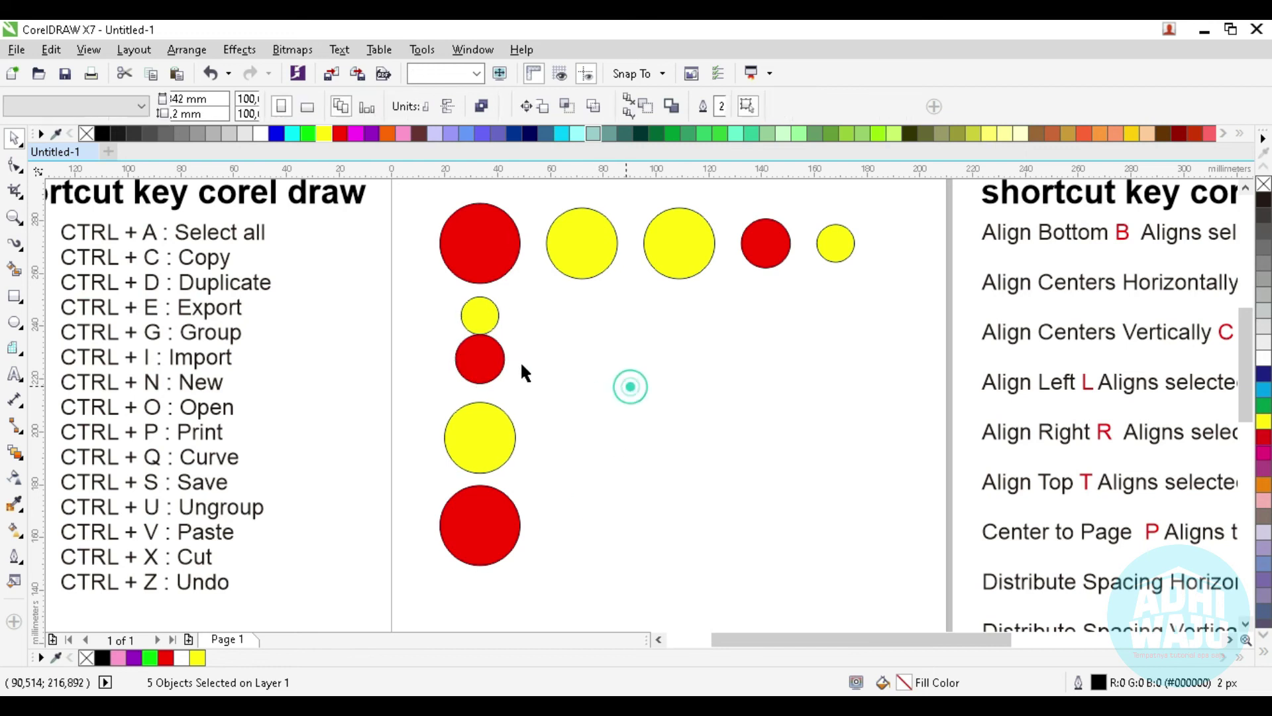
# Step: Reposition the small yellow, big yellow and red circles lower down the column
pyautogui.click(486, 310)
pyautogui.moveTo(486, 310); pyautogui.dragTo(485, 351)
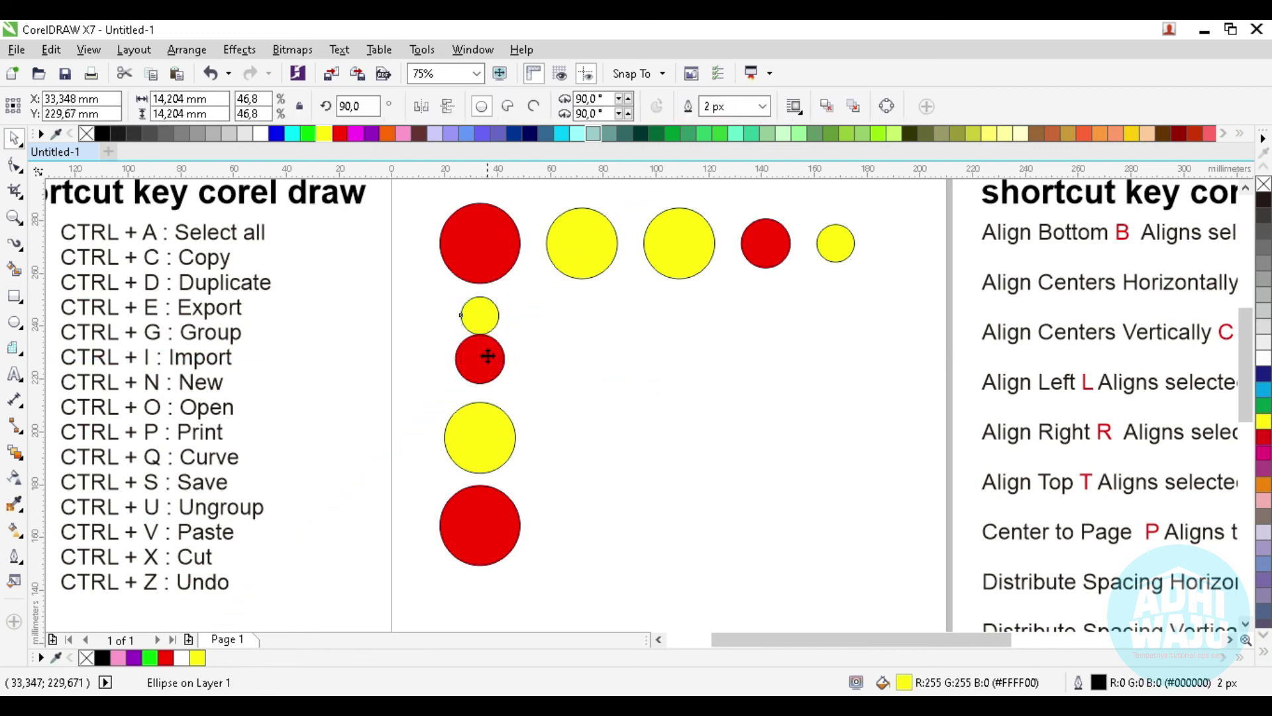
pyautogui.moveTo(477, 530); pyautogui.dragTo(477, 599)
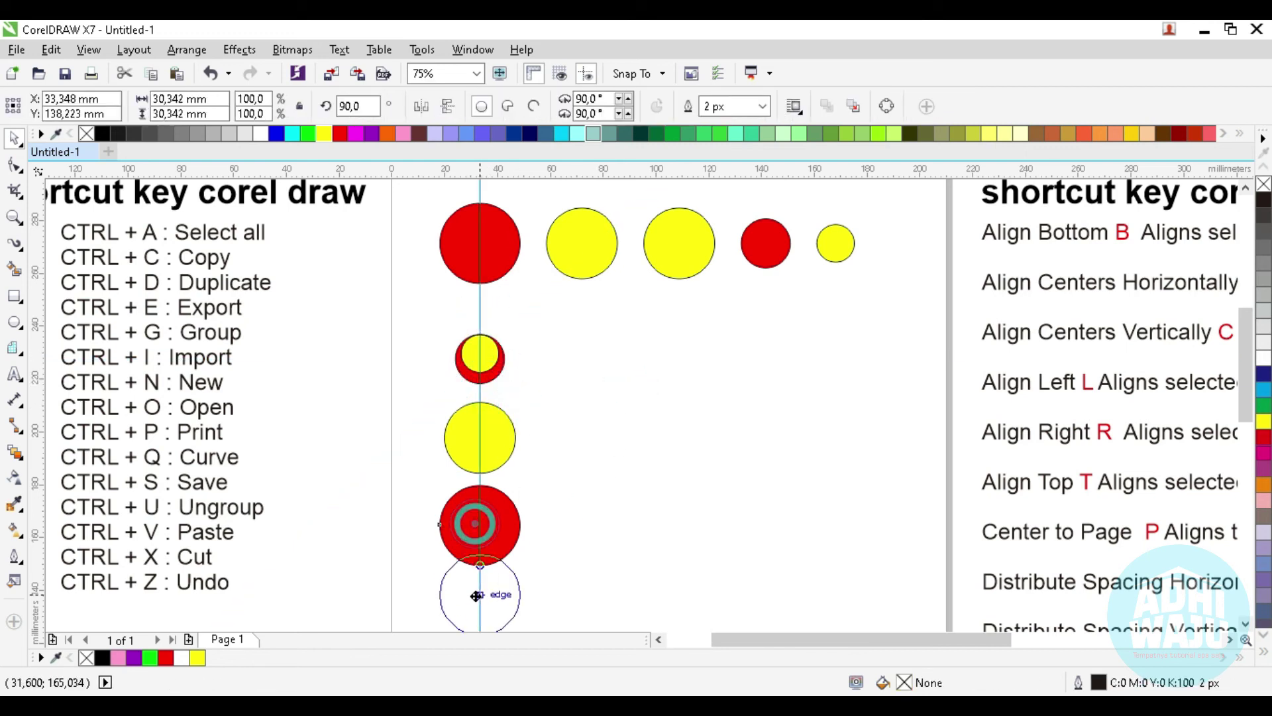
pyautogui.moveTo(494, 438); pyautogui.dragTo(496, 480)
pyautogui.moveTo(499, 381)
pyautogui.mouseDown()
pyautogui.moveTo(500, 424)
pyautogui.moveTo(475, 366)
pyautogui.mouseUp()
pyautogui.click(571, 388)
pyautogui.keyDown('shift'); pyautogui.click(472, 343); pyautogui.keyUp('shift')
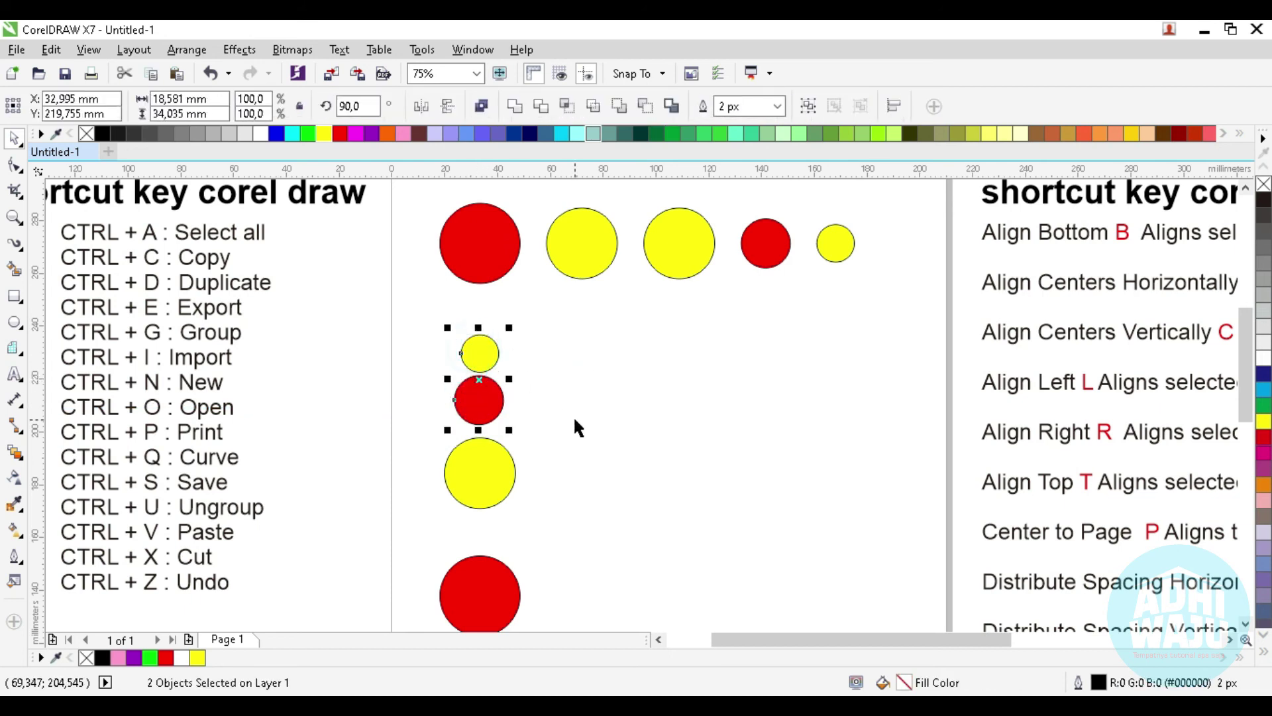
pyautogui.click(638, 435)
pyautogui.scroll(3, 489, 375)
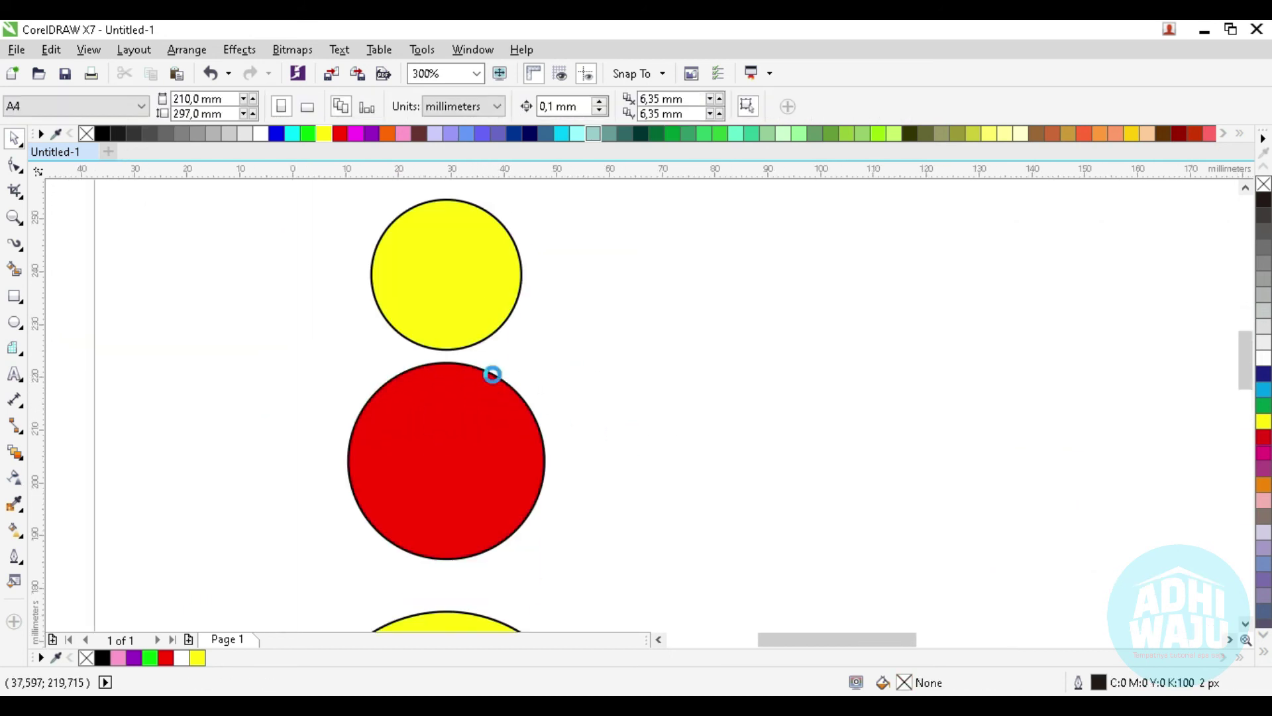
pyautogui.scroll(-3, 497, 361)
# Step: Space the five left-column circles evenly from top to bottom with Shift+A
pyautogui.moveTo(403, 186)
pyautogui.mouseDown()
pyautogui.moveTo(578, 637)
pyautogui.moveTo(583, 625)
pyautogui.mouseUp()
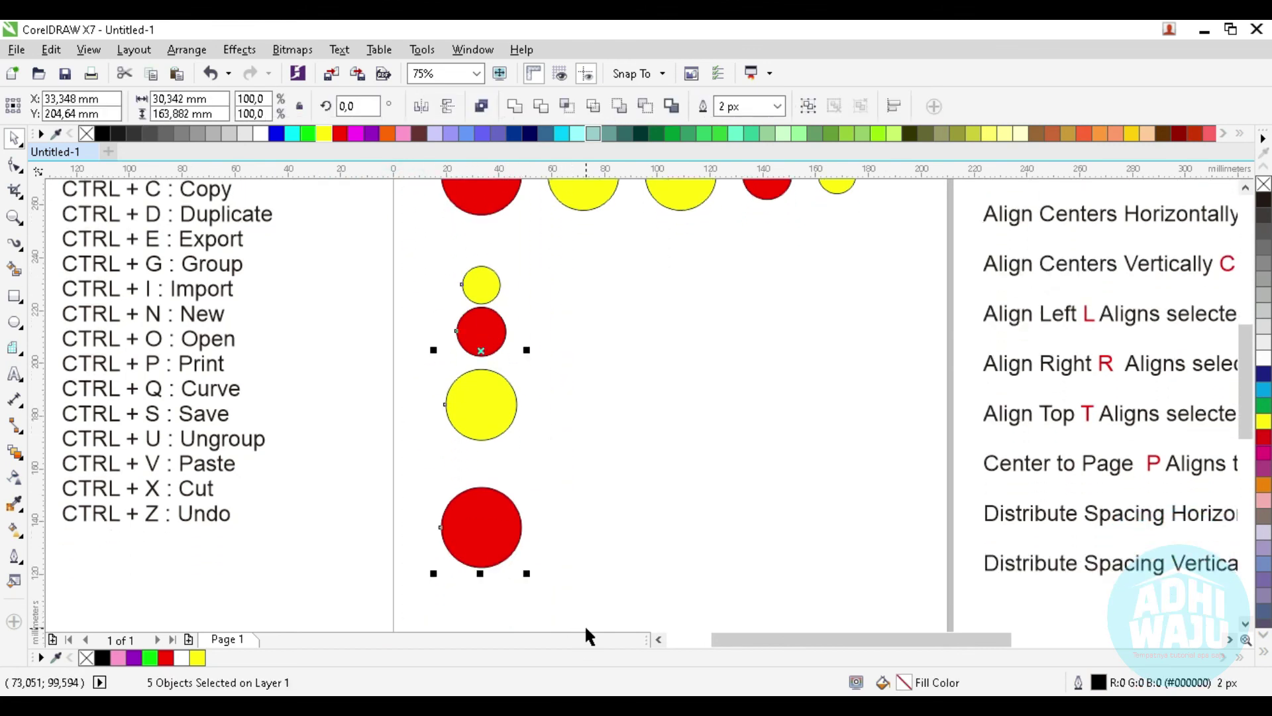
pyautogui.hotkey('shift', 'a')
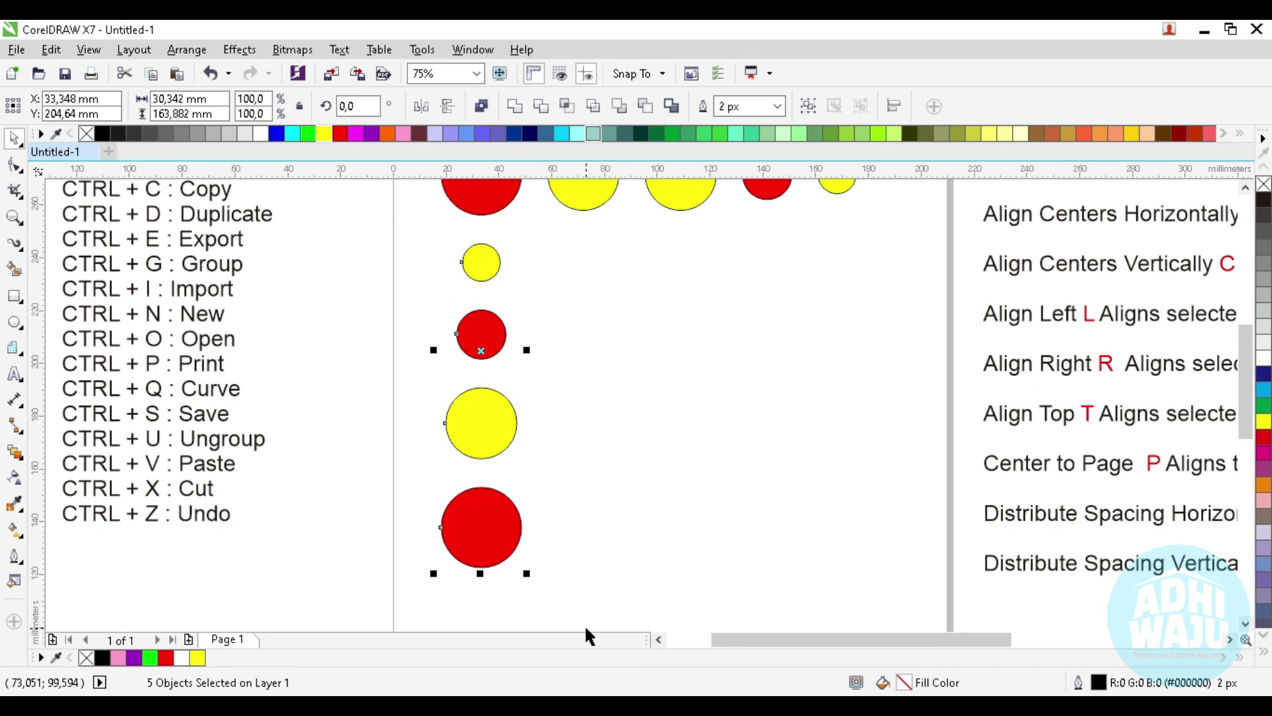
pyautogui.click(624, 364)
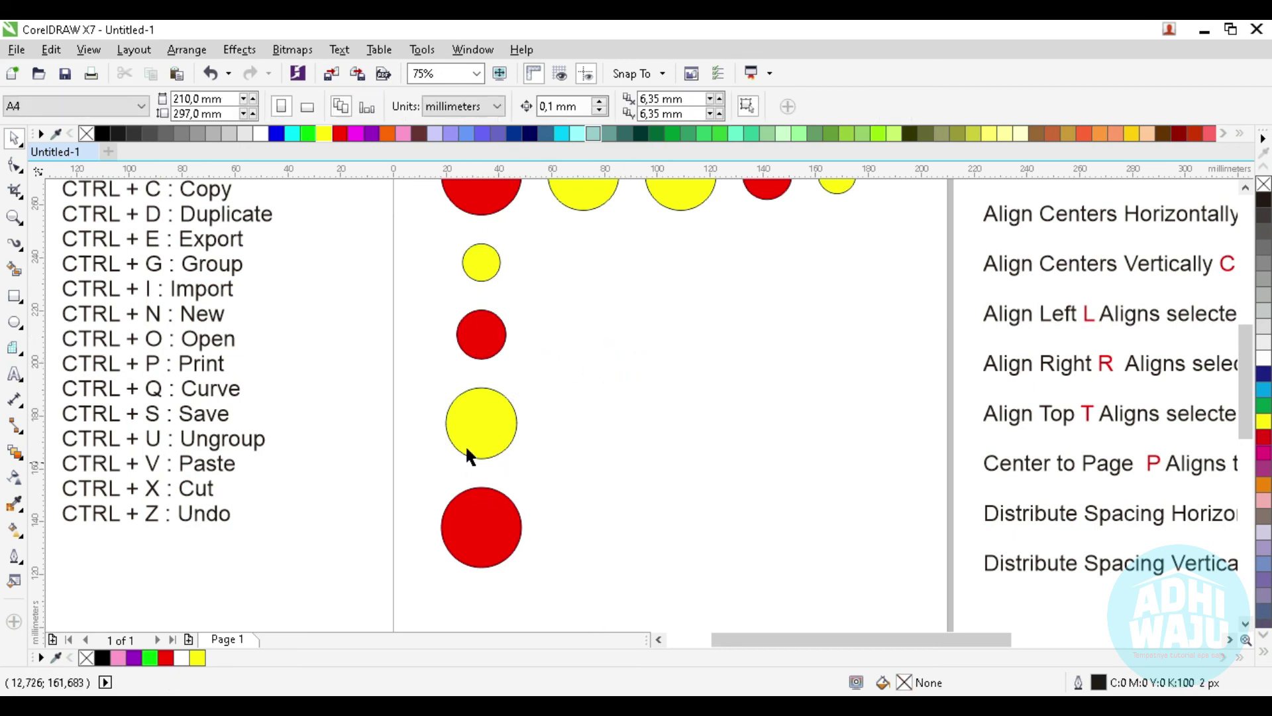
pyautogui.scroll(-2, 507, 364)
pyautogui.scroll(1, 504, 331)
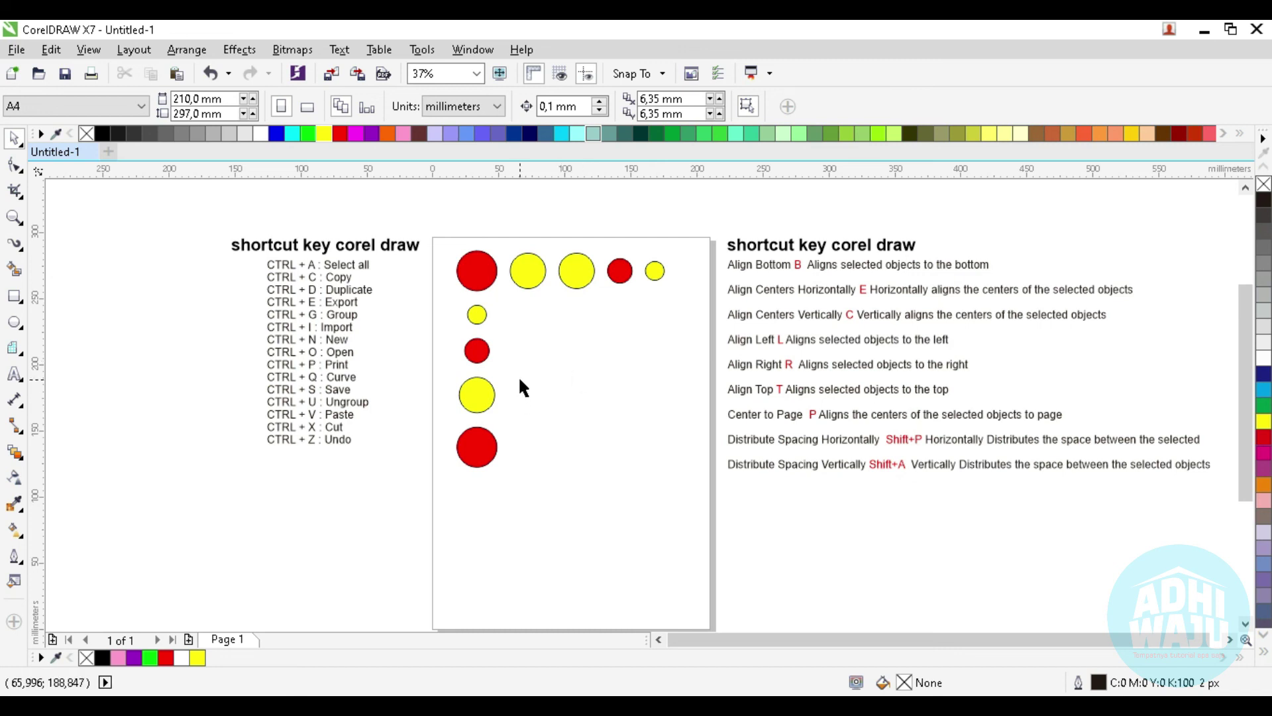
pyautogui.click(682, 204)
pyautogui.moveTo(691, 208); pyautogui.dragTo(1155, 513)
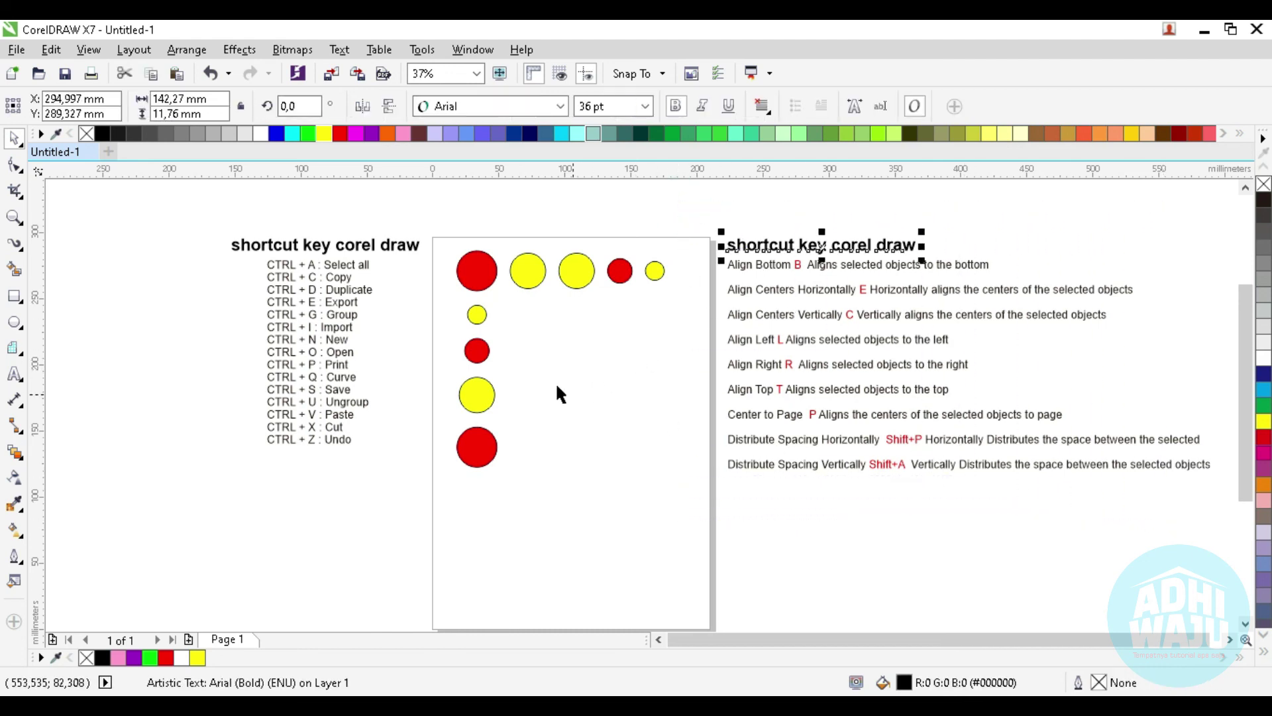